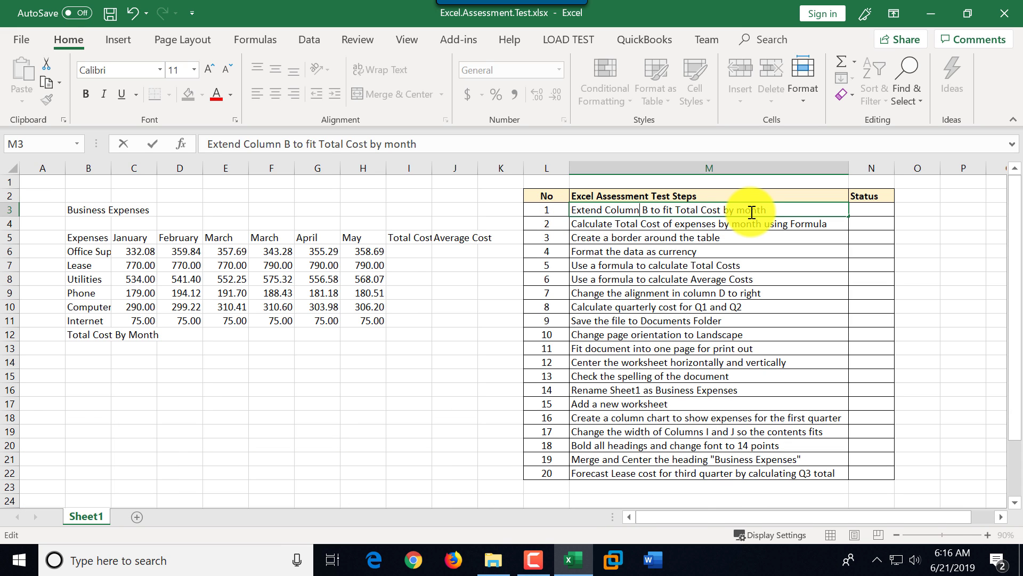
- Widen column B until the "Total Cost By Month" label fits completely
click(89, 168)
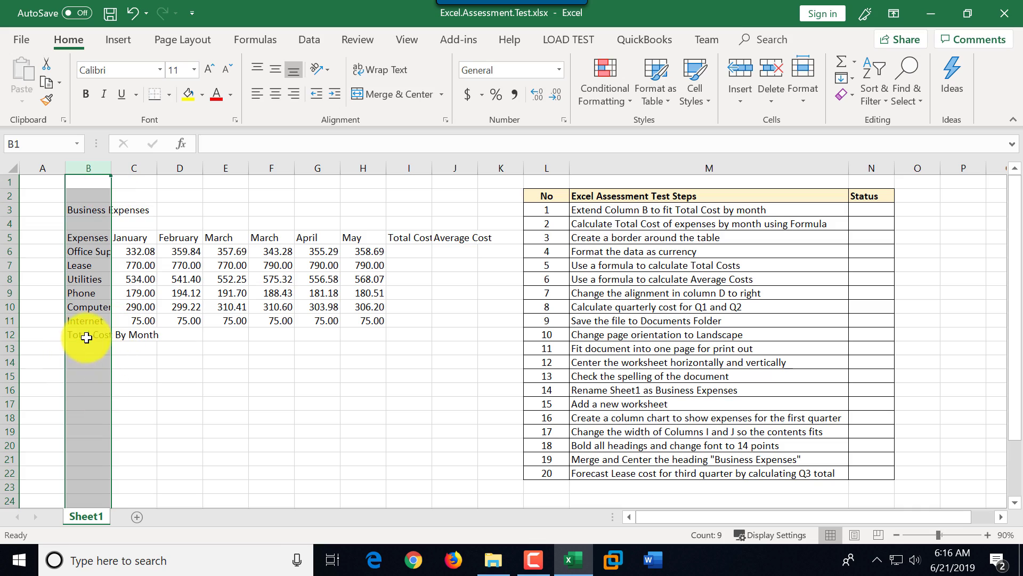
click(132, 520)
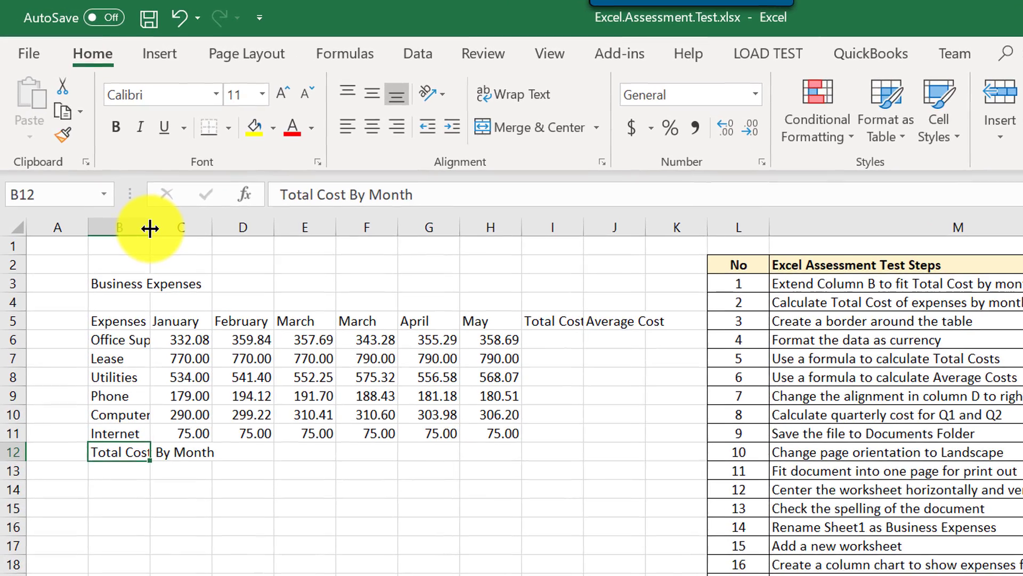
drag(145, 222, 221, 231)
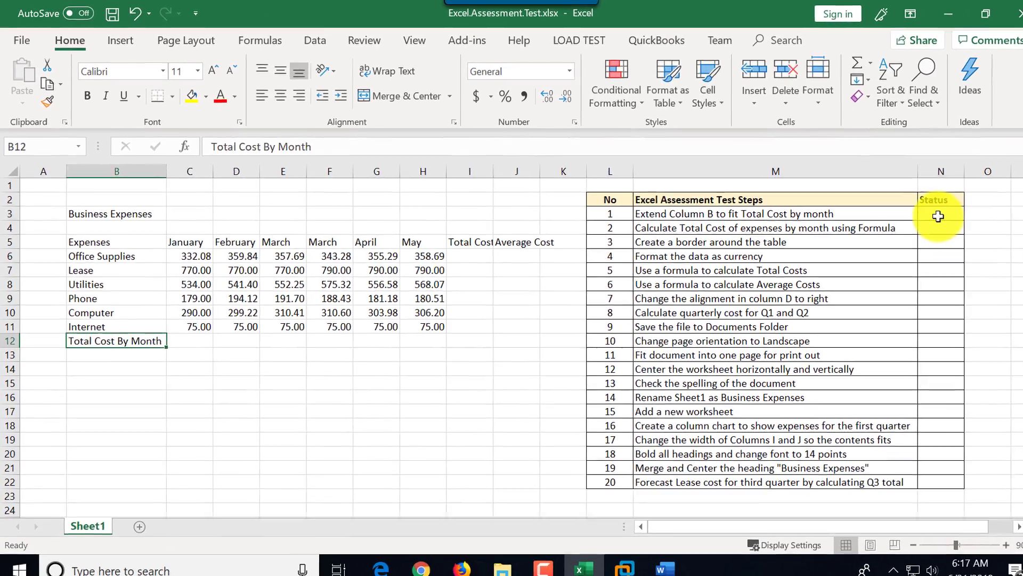
- Fill the Status cell N3 of the first assessment task with light green
click(964, 224)
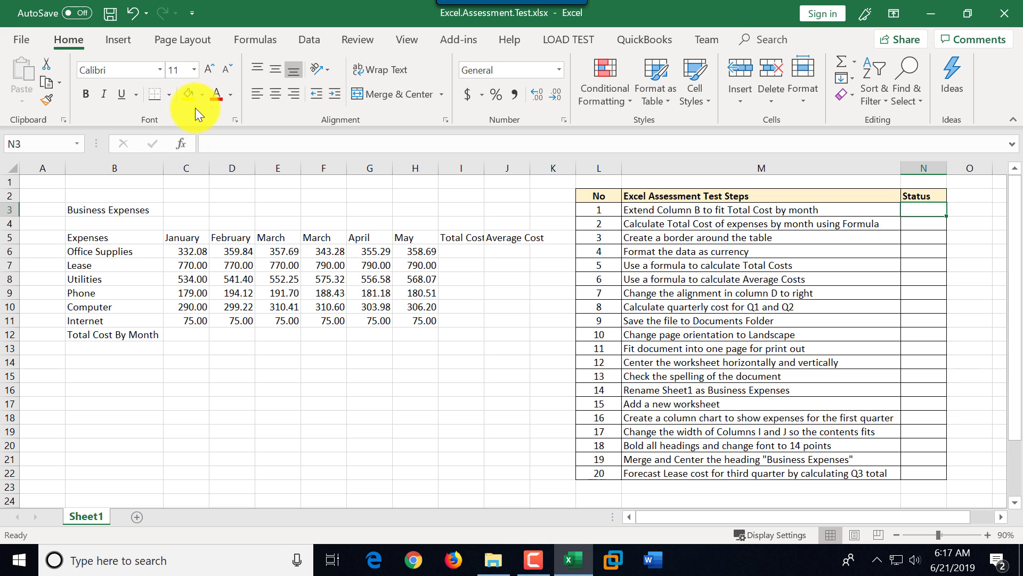
click(203, 94)
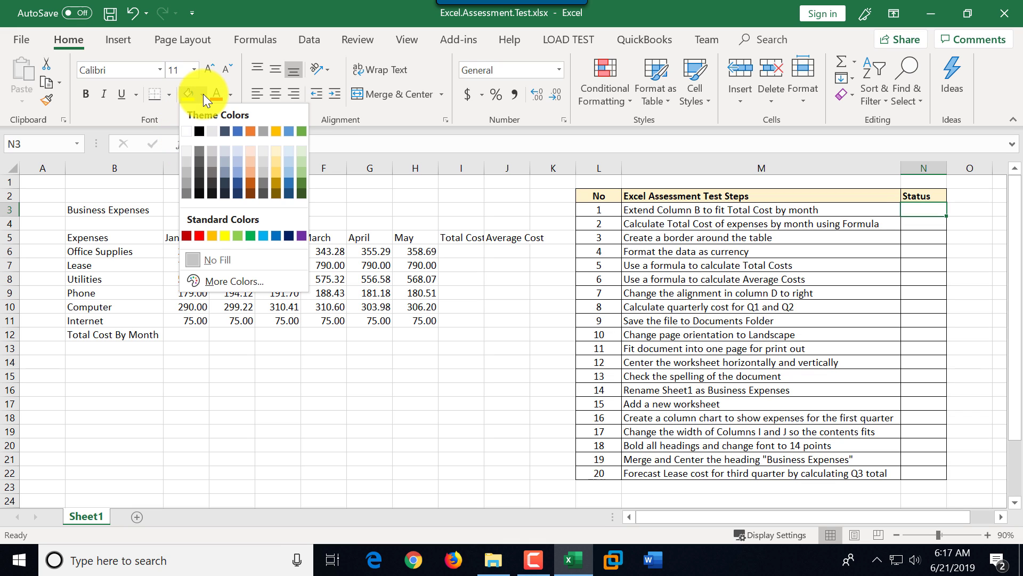
click(299, 167)
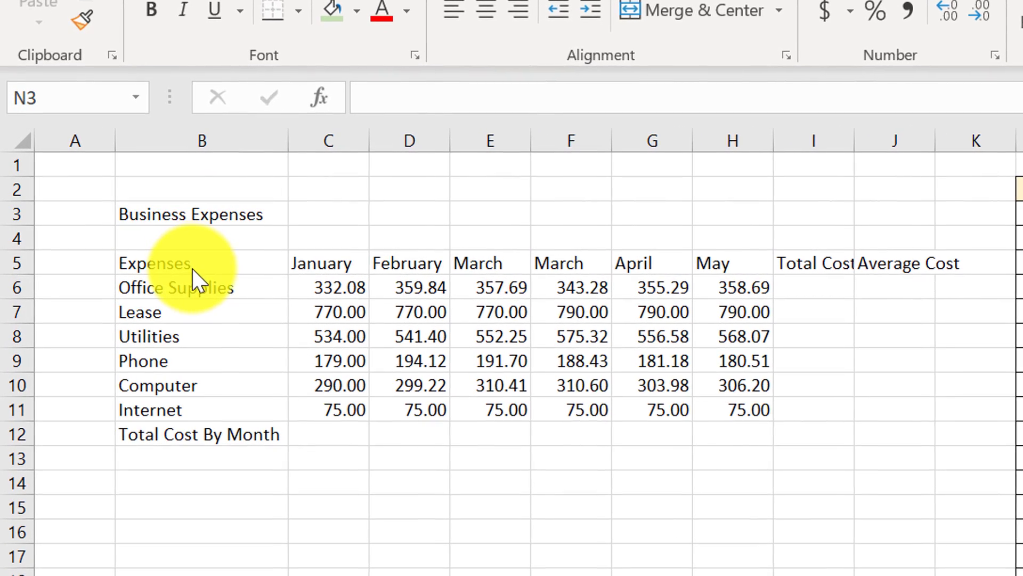
- Calculate January's total cost in C12 with the formula =SUM(C6:C11)
click(195, 265)
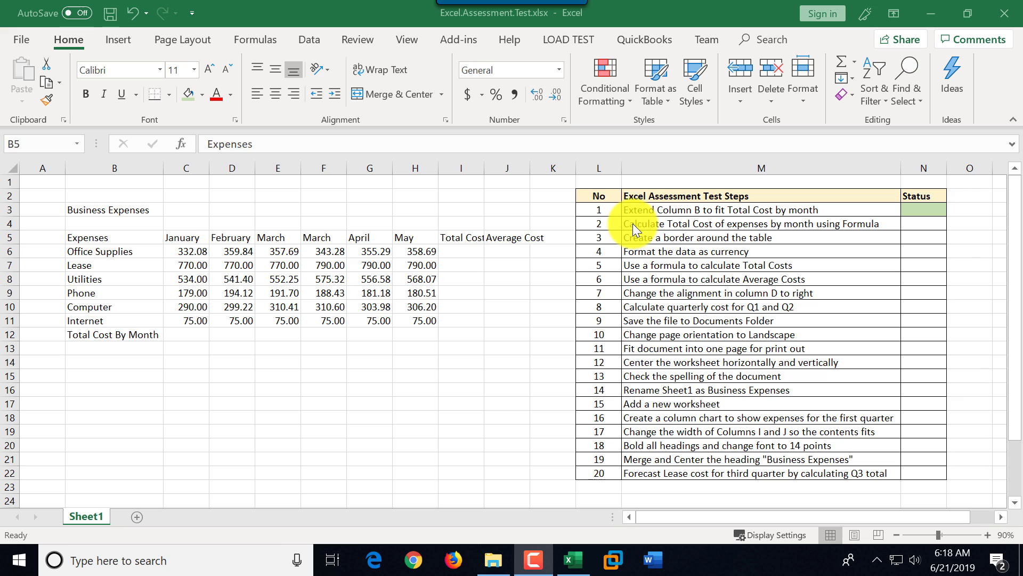
click(646, 224)
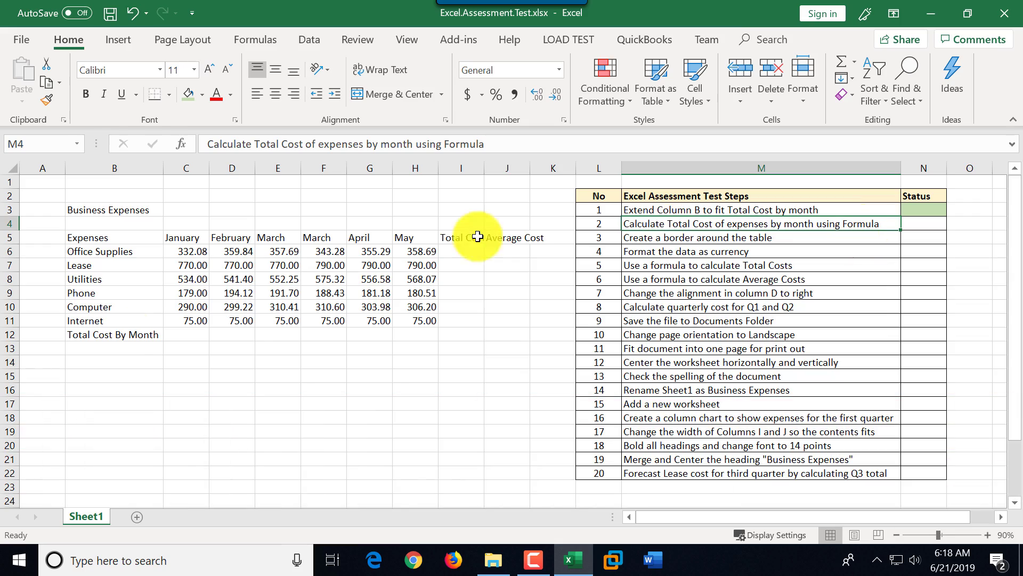
click(115, 336)
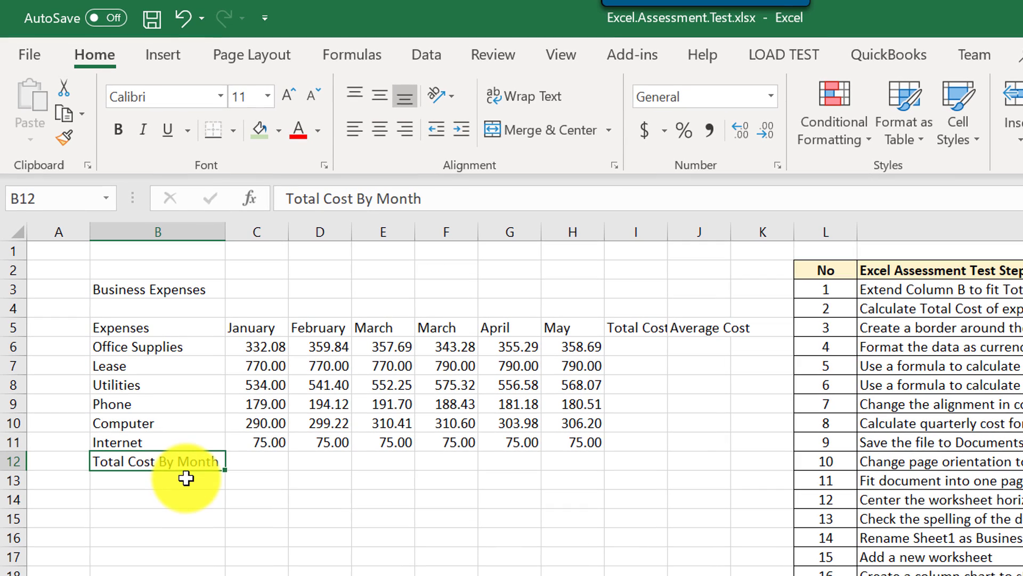
drag(265, 463, 558, 462)
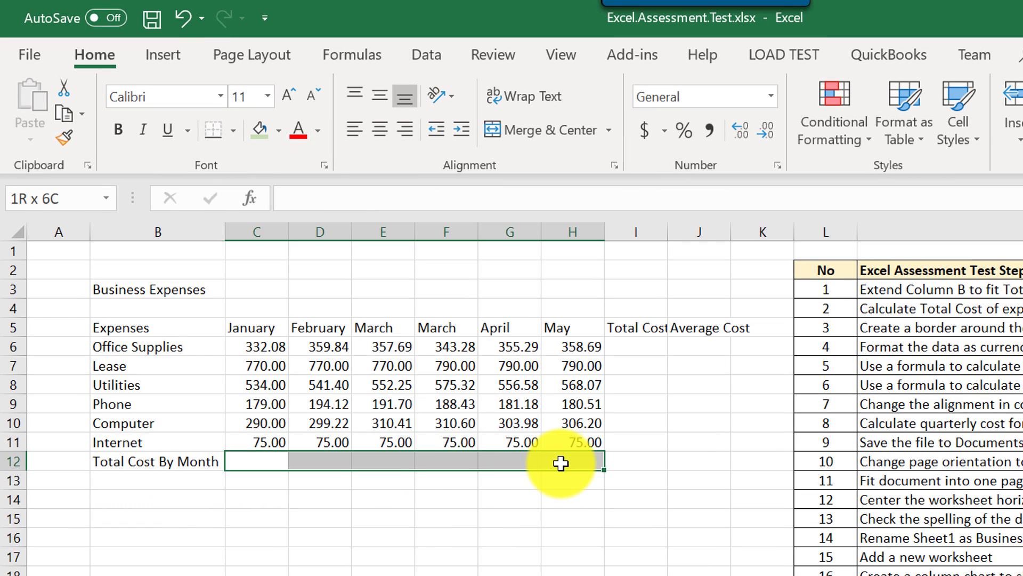
drag(560, 463, 559, 462)
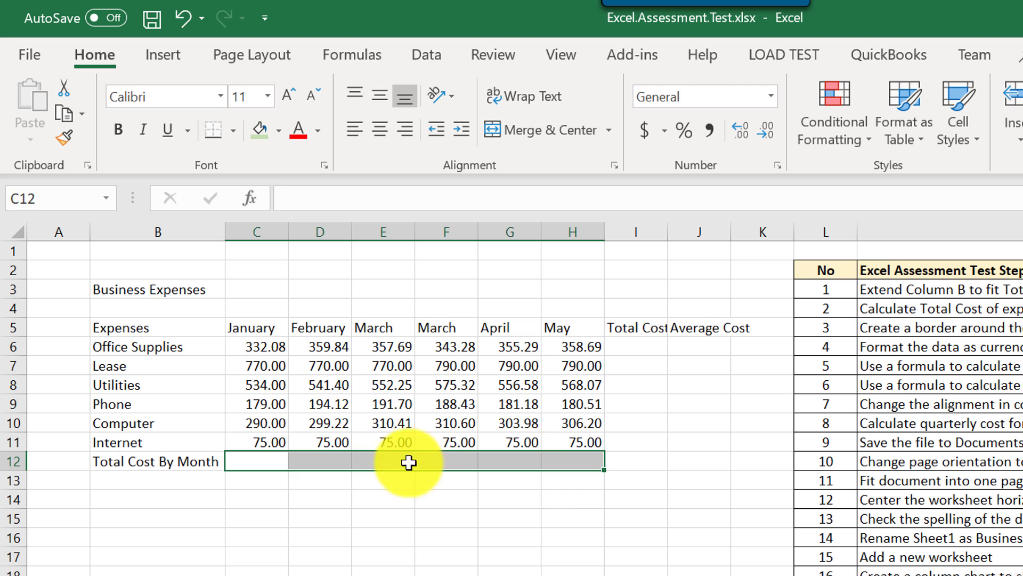
click(265, 463)
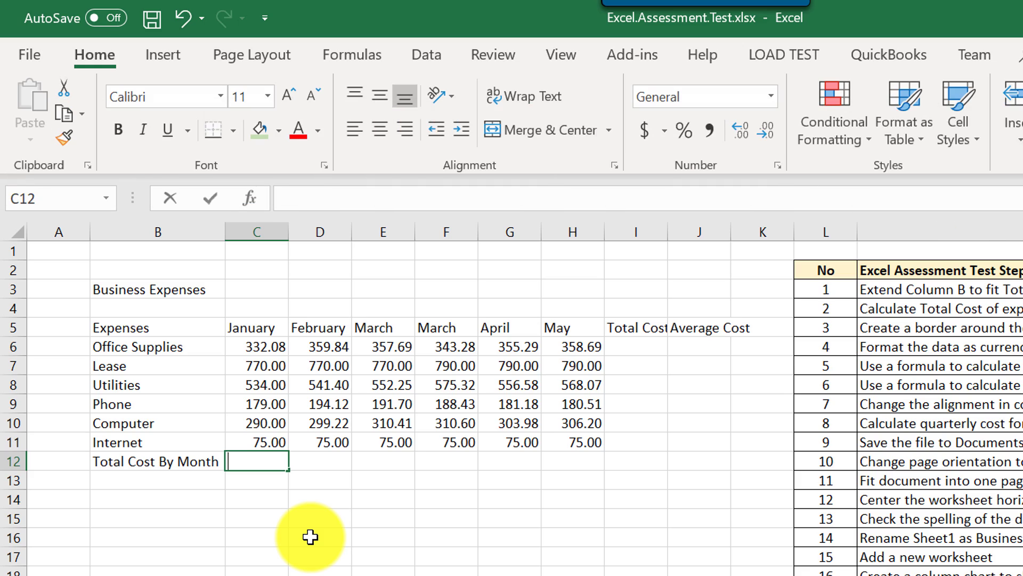
text(=SUM)
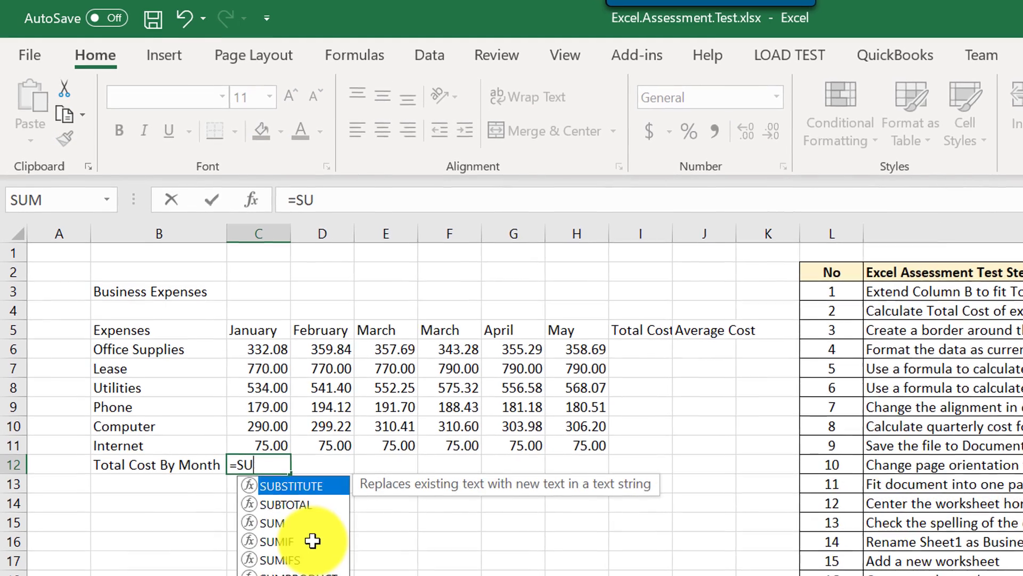
text(()
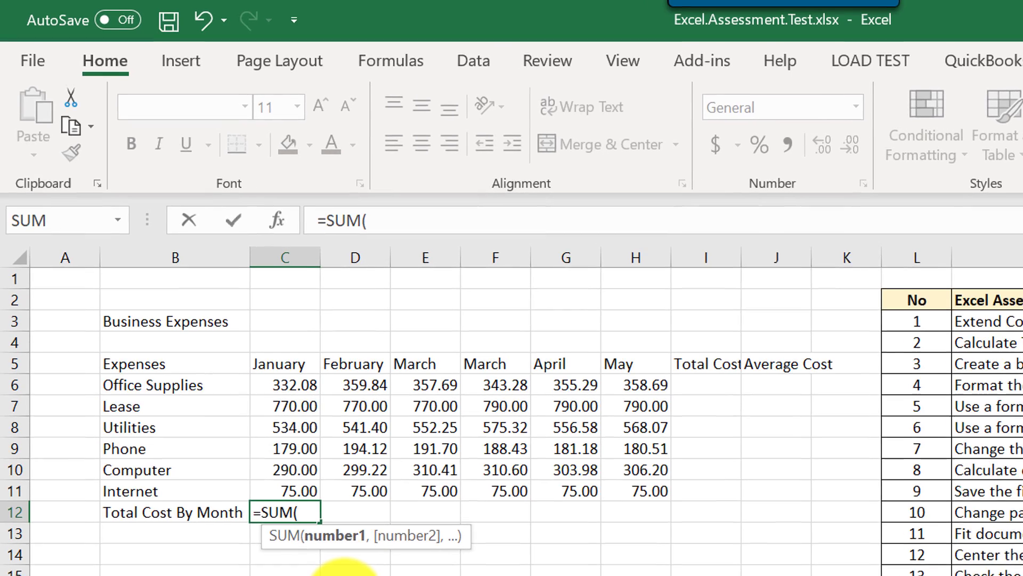
drag(294, 396, 288, 506)
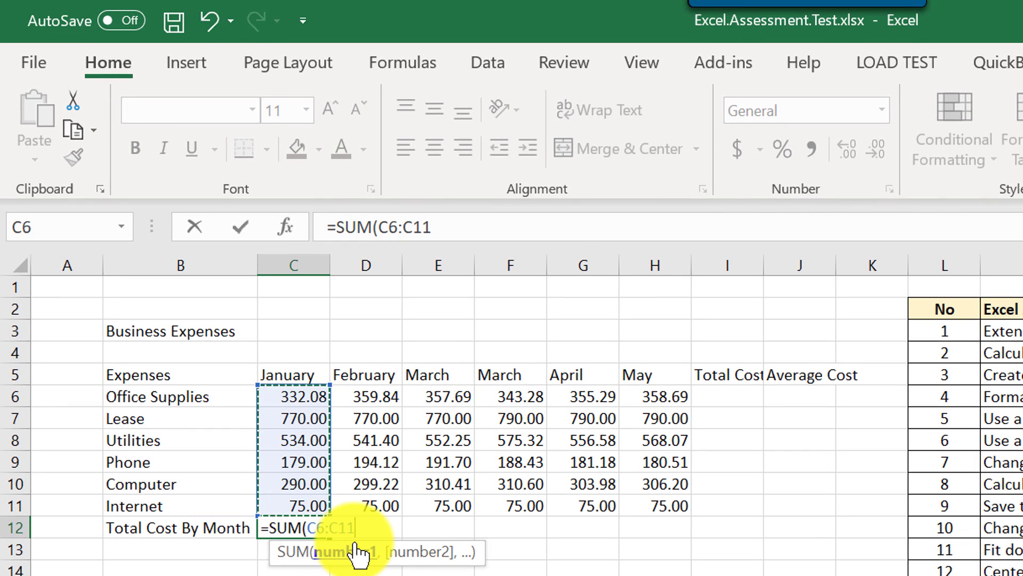
text())
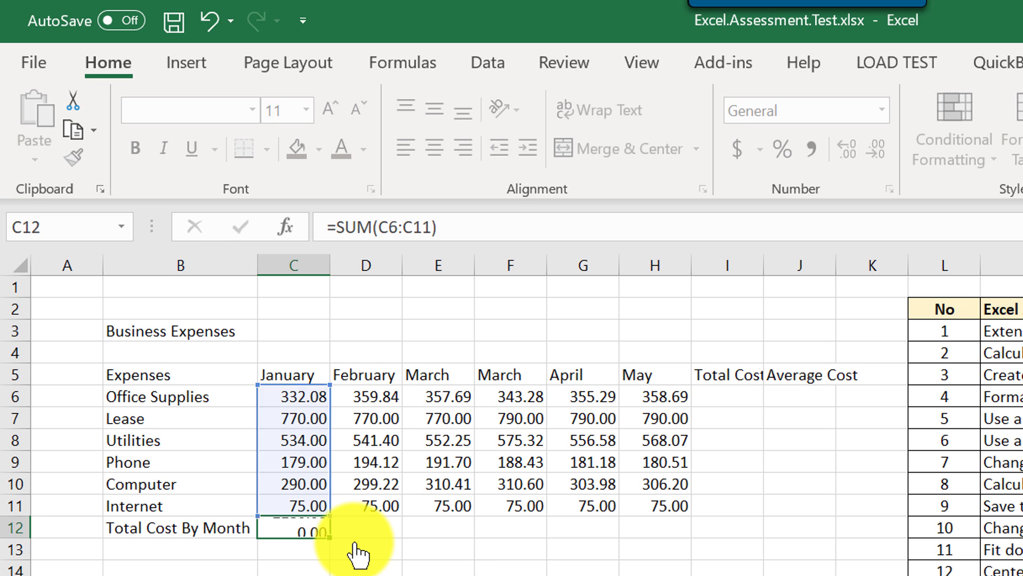
key(Return)
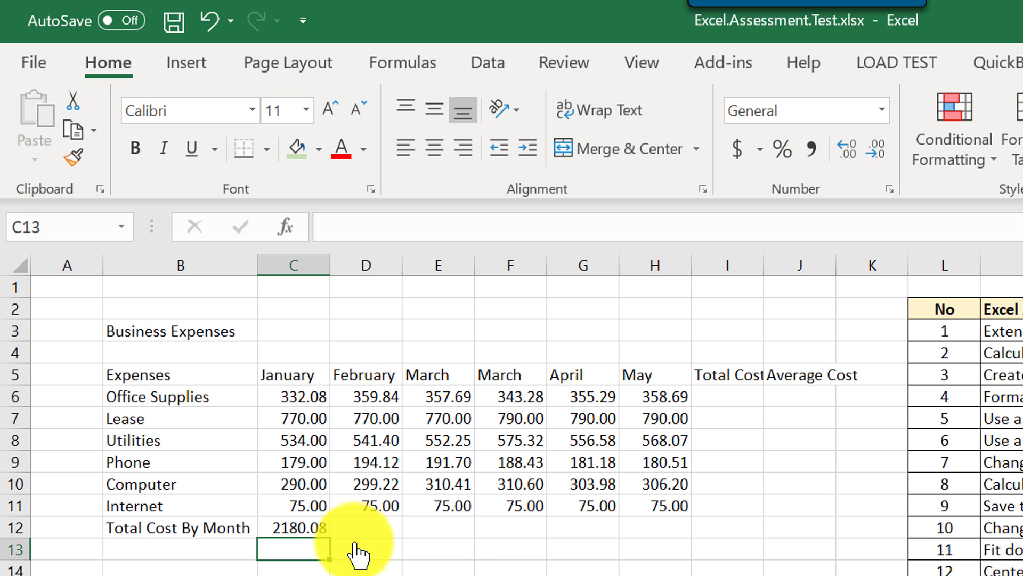
click(304, 531)
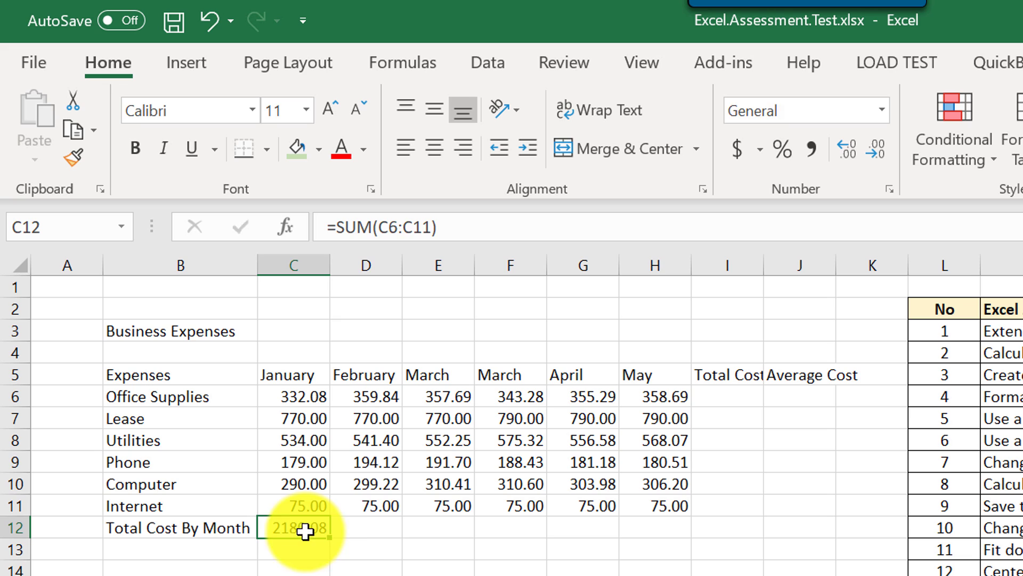
- Calculate February's total cost in D12 by using AutoSum on D6:D11
click(372, 529)
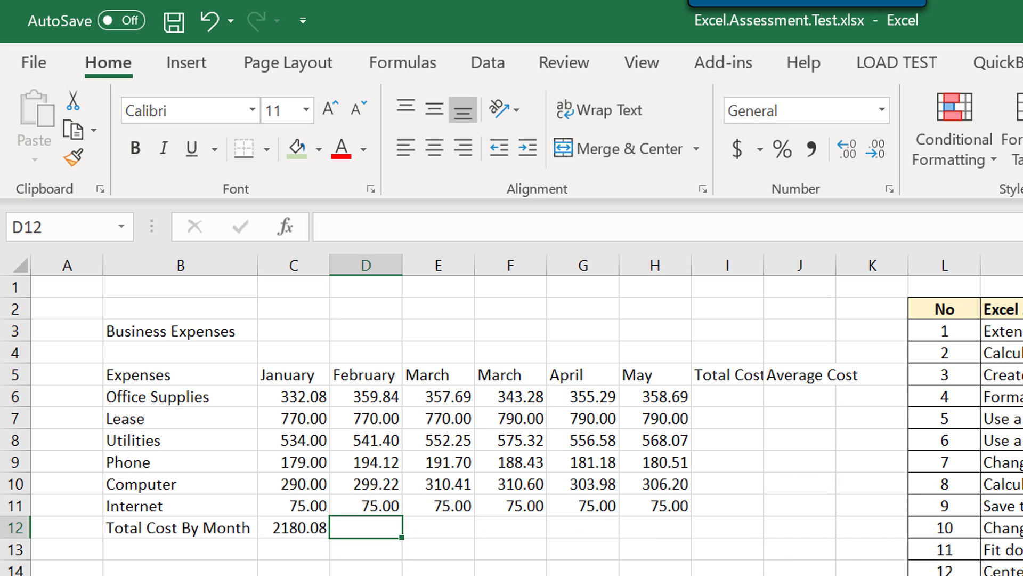
key(alt+equal)
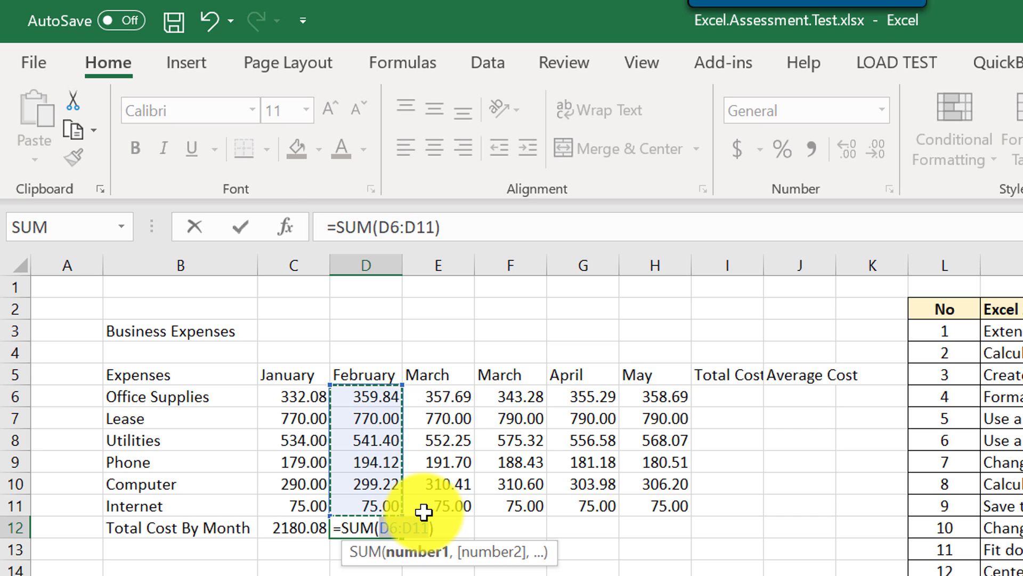
key(Return)
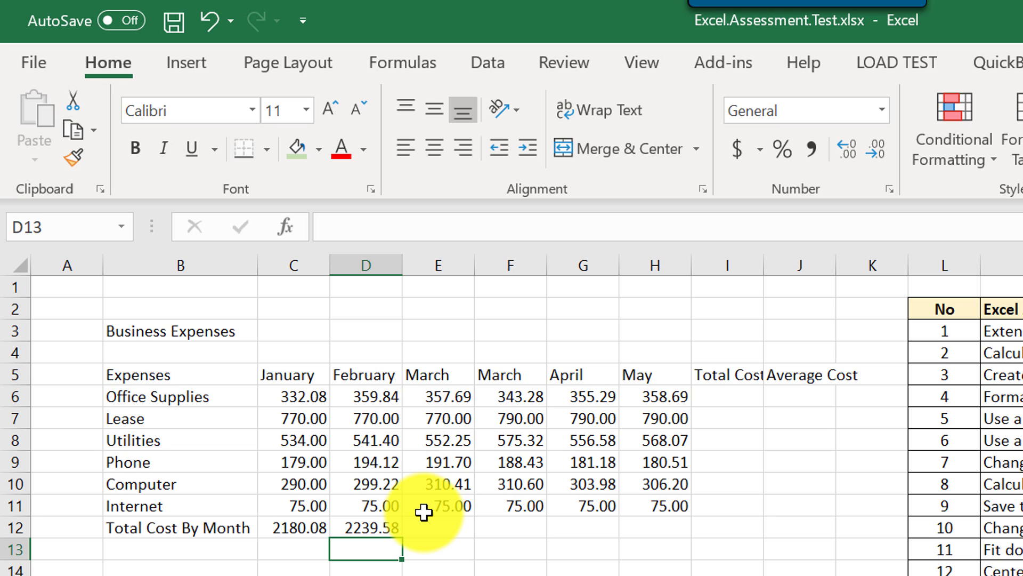
- Extend the February total formula from D12 into E12 with the fill handle
click(365, 531)
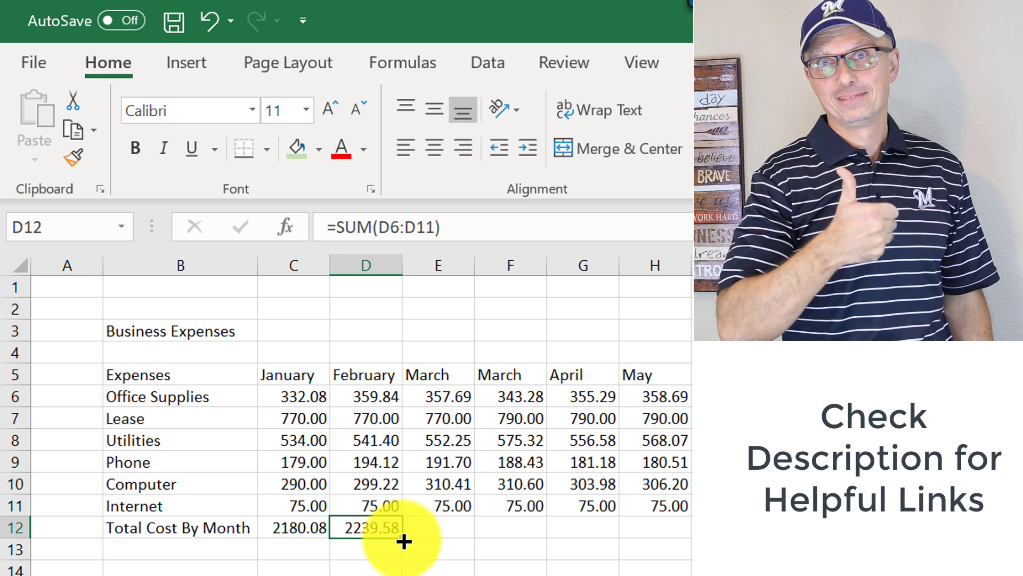
drag(411, 541, 473, 540)
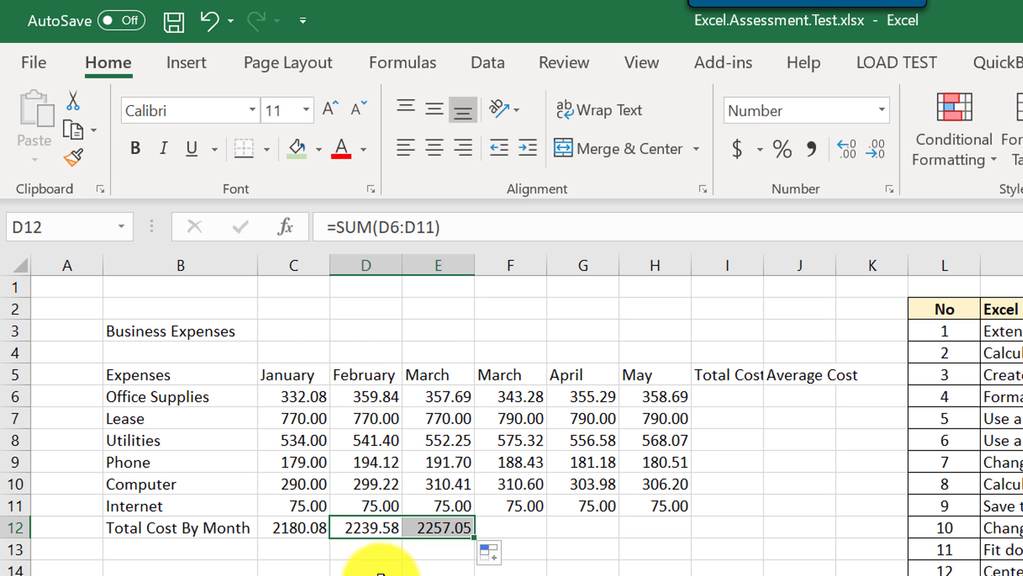
click(374, 567)
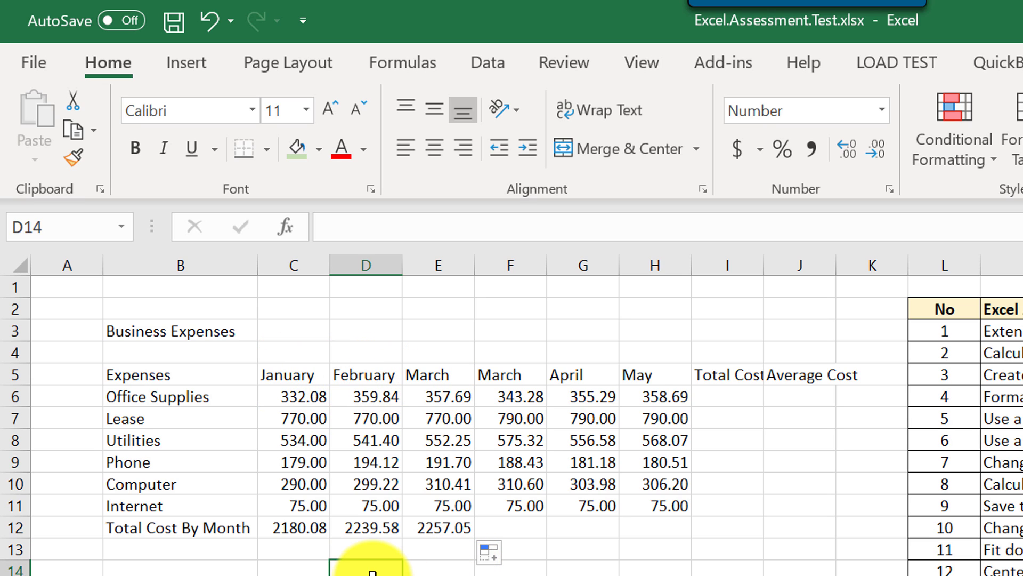
- Copy the total formula from E12 into F12:H12 and fill the second task's Status cell N4 with light green
click(447, 527)
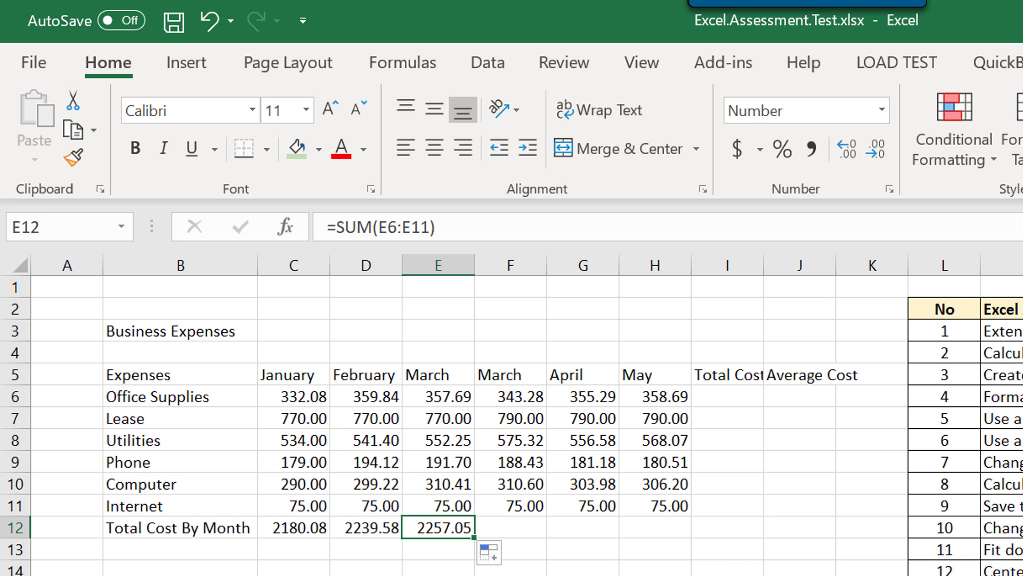
click(75, 137)
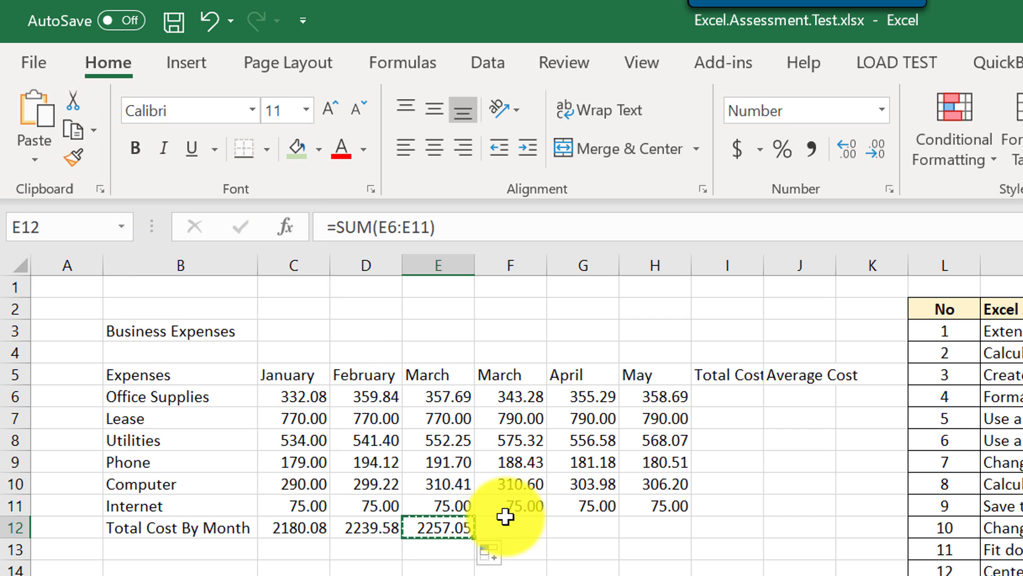
drag(506, 527, 657, 528)
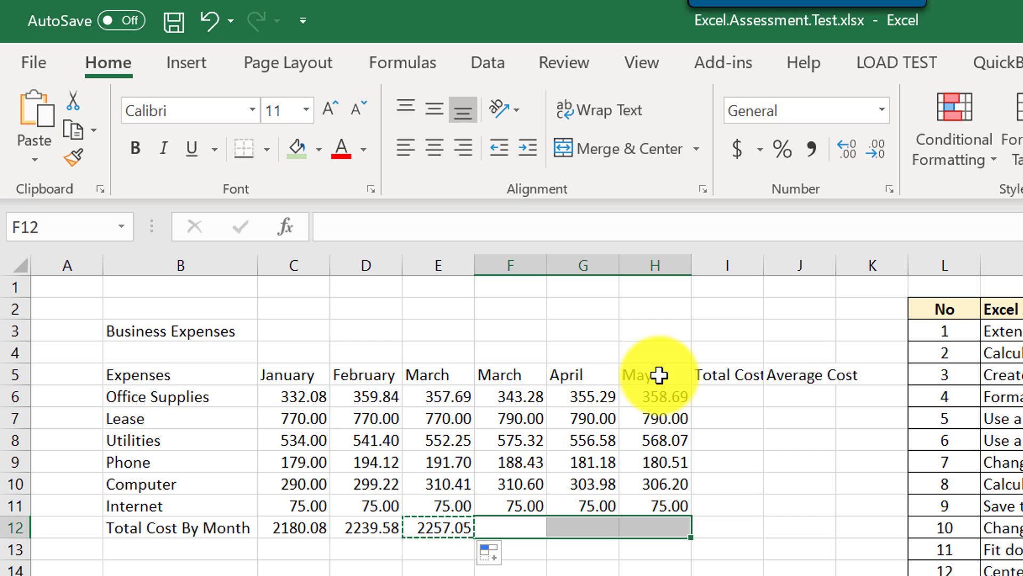
click(30, 118)
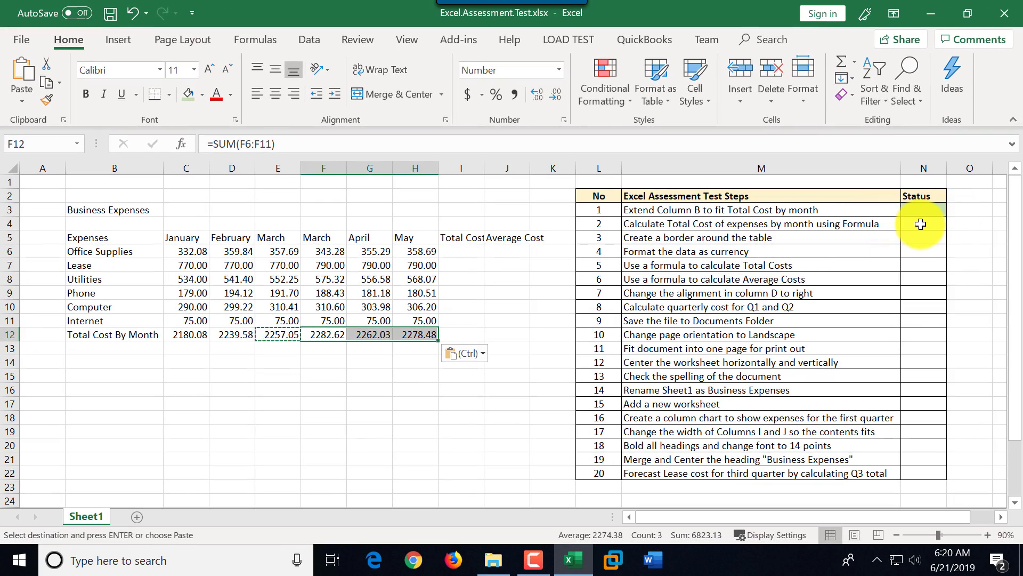
click(920, 224)
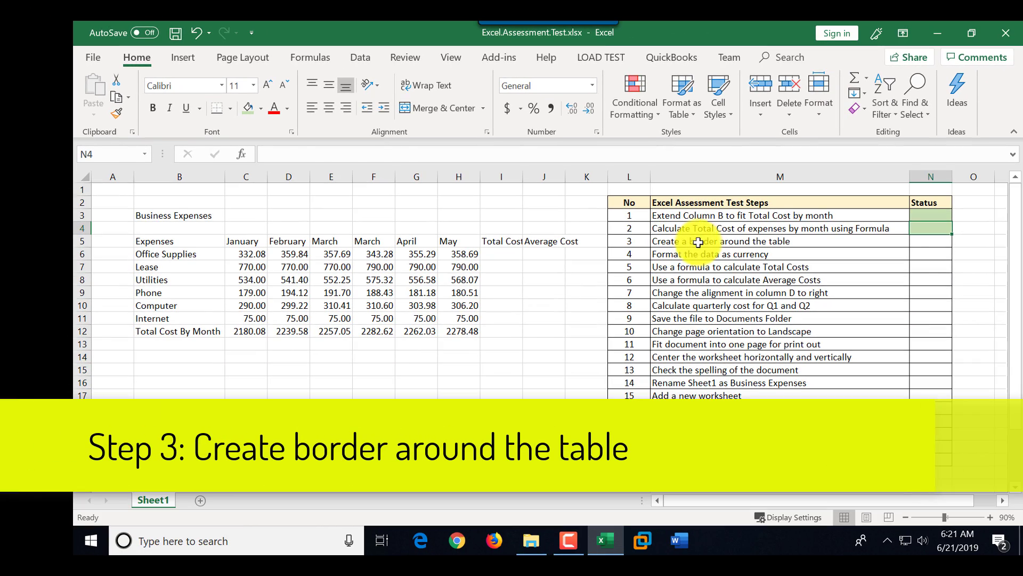
- Apply All Borders to the expenses table B5:J12 and select the third task's Status cell N5
click(696, 242)
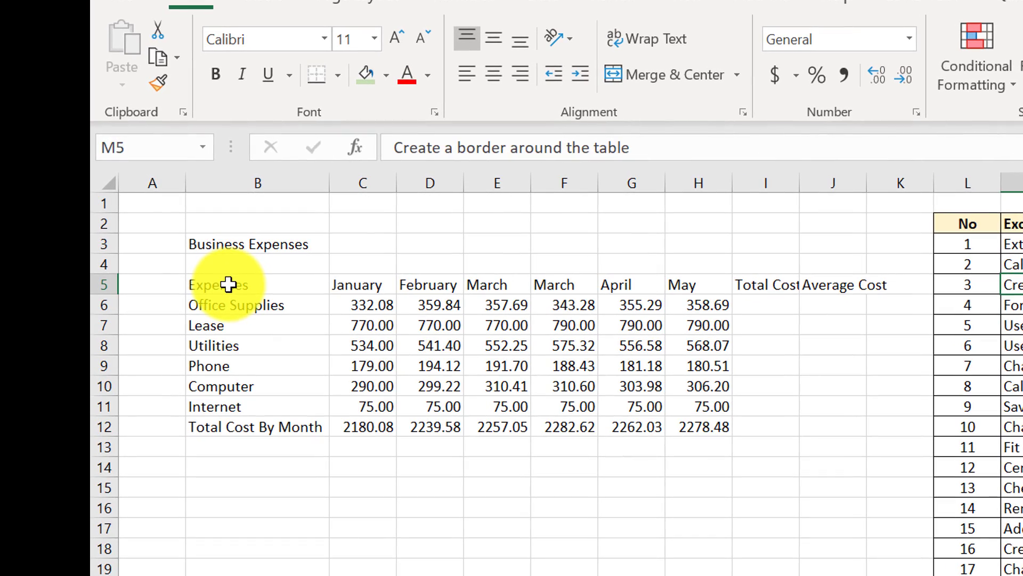
click(228, 285)
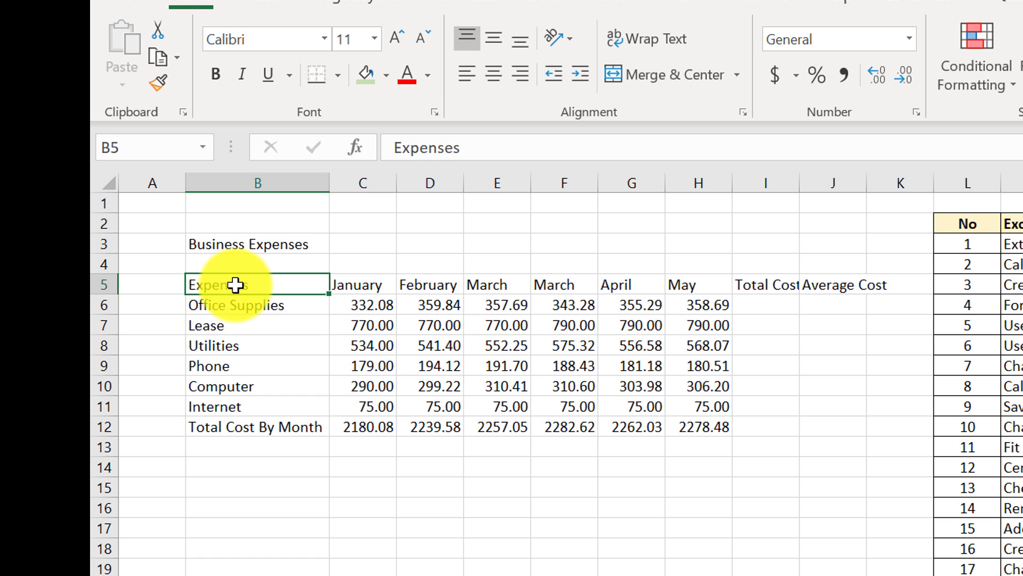
drag(233, 285, 865, 419)
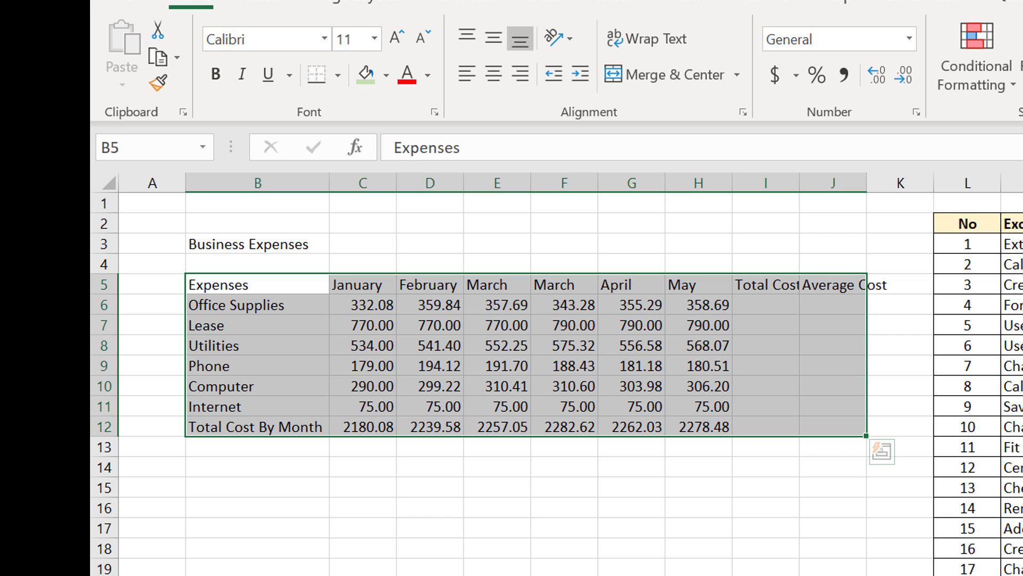
click(338, 75)
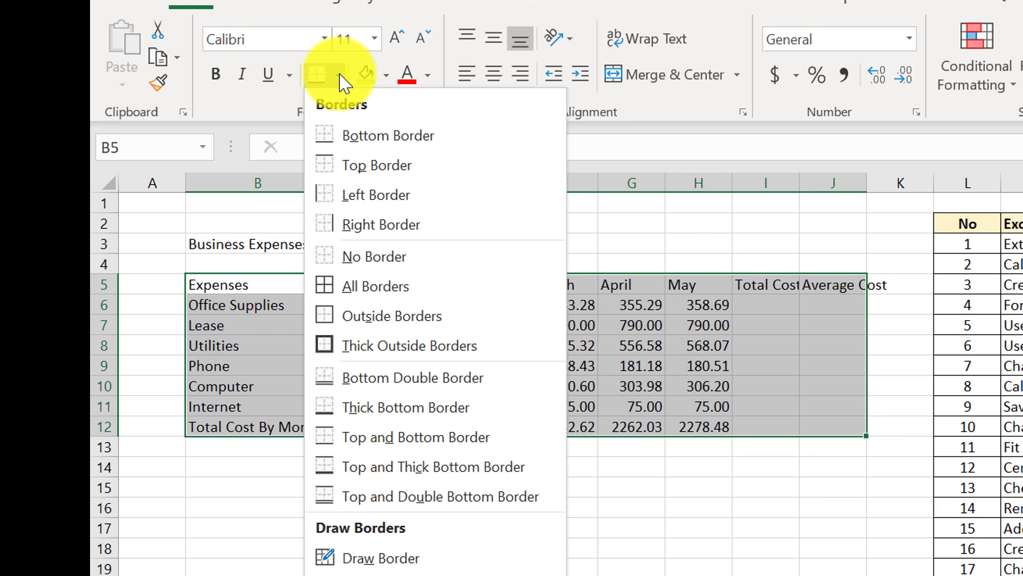
click(372, 288)
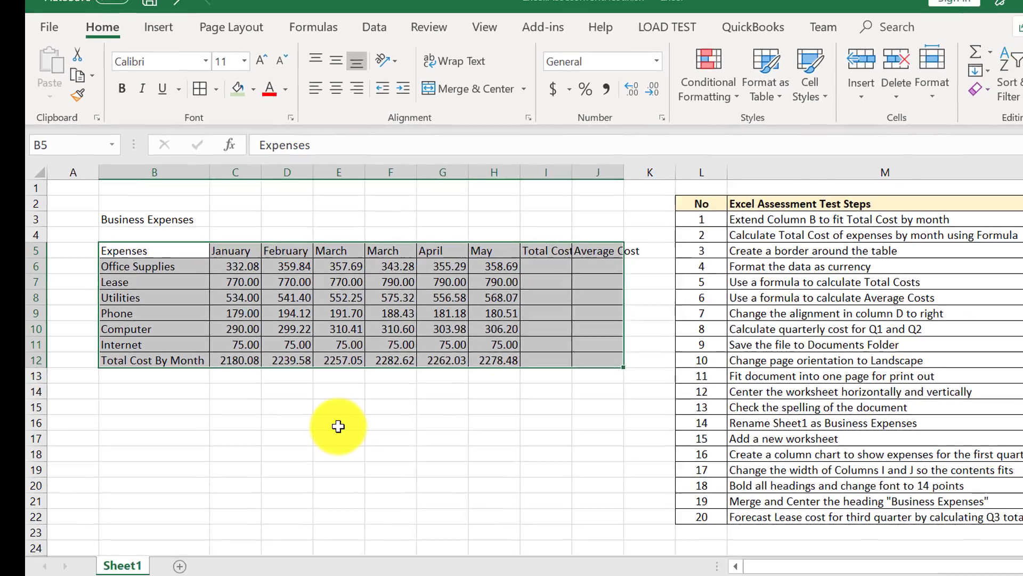
click(930, 240)
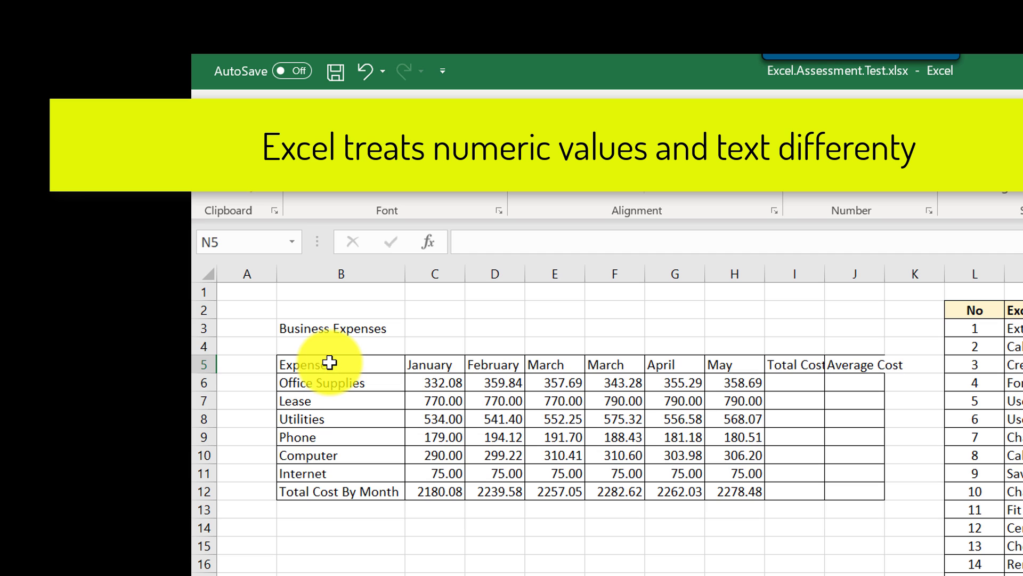
- Format the expense amounts in C6:H12 as dollar accounting values
click(444, 384)
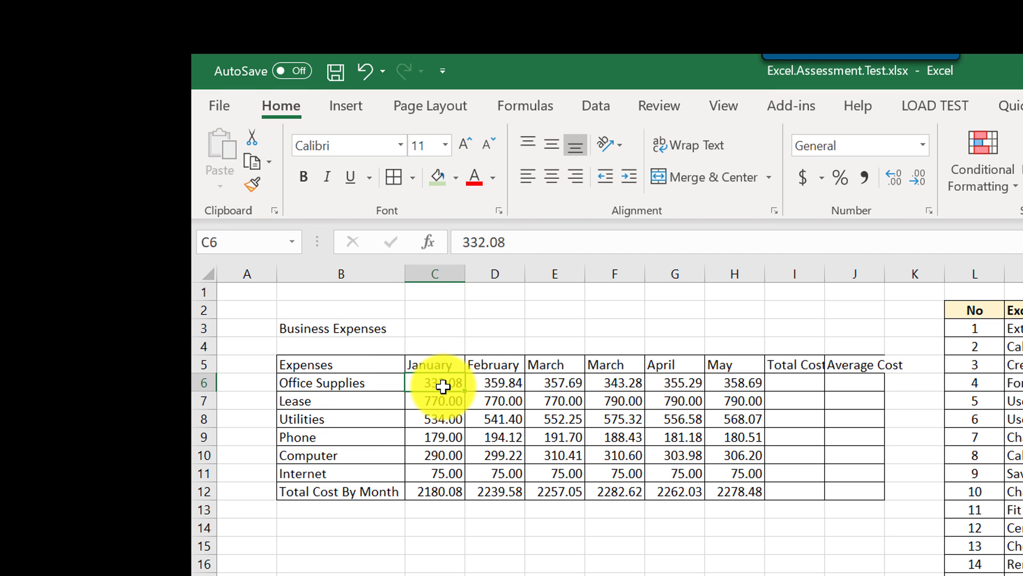
drag(443, 385, 759, 491)
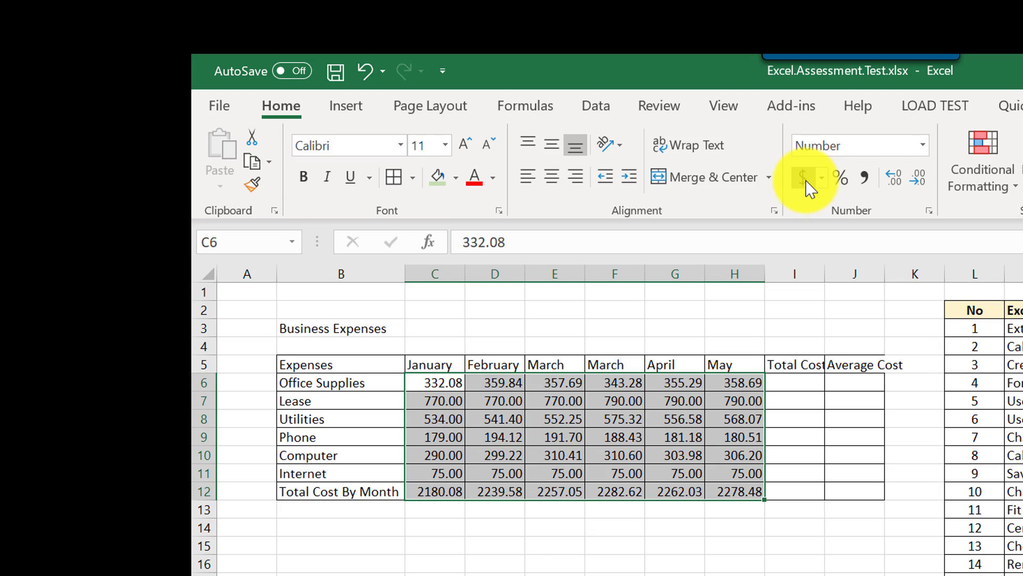
click(806, 181)
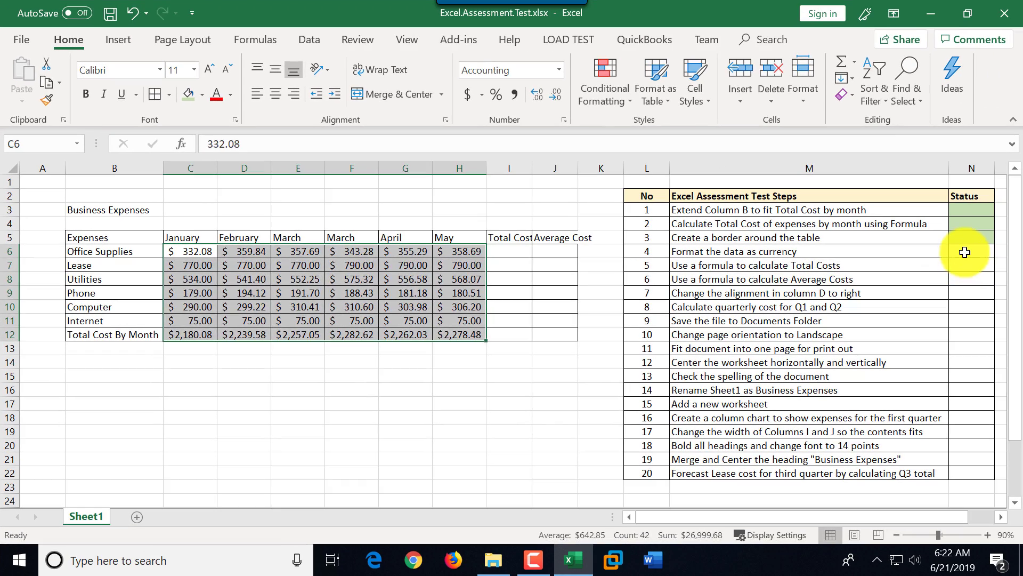
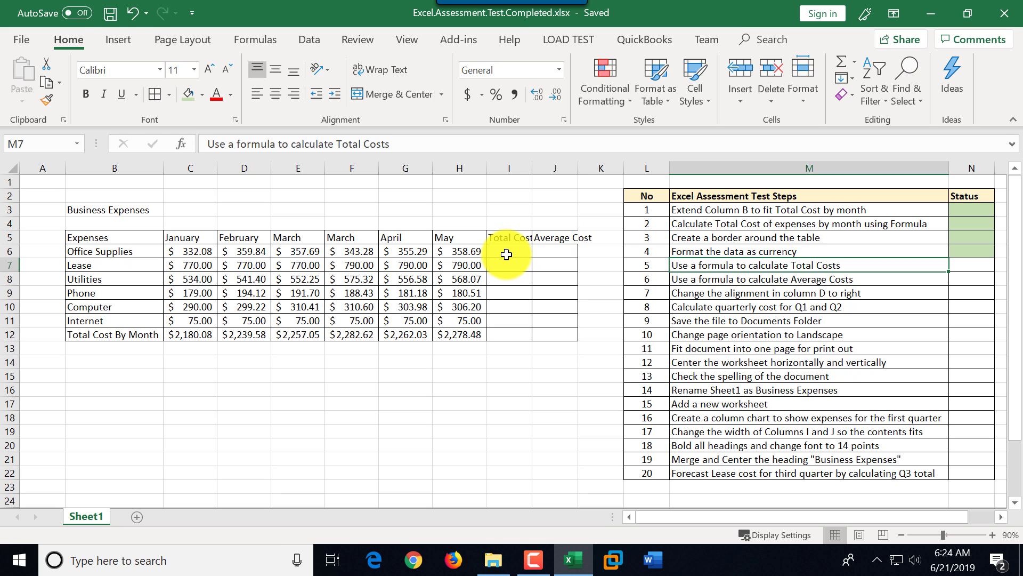
- Calculate the Office Supplies total cost in I6 by using AutoSum on C6:H6
click(507, 251)
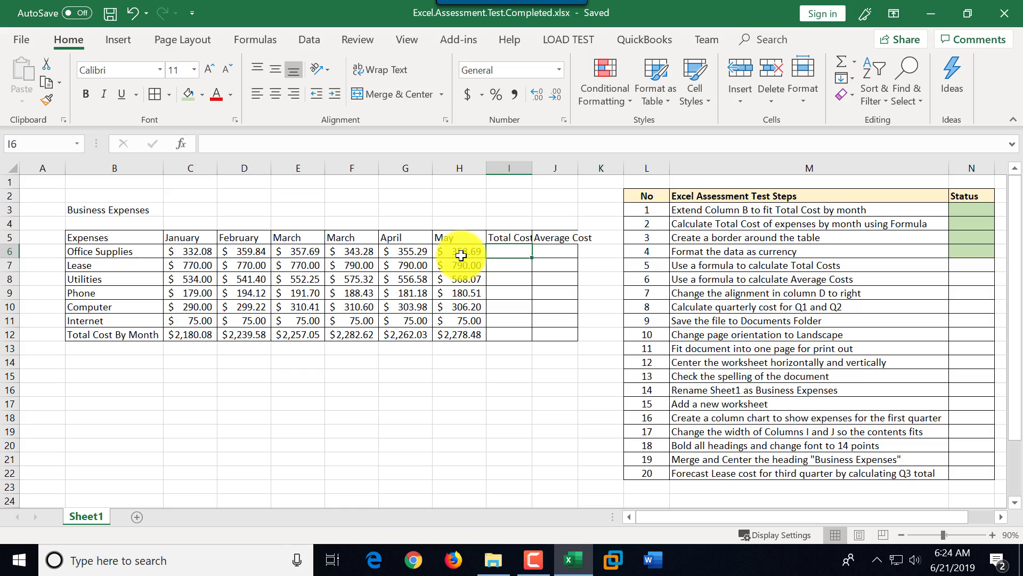
drag(187, 253, 196, 341)
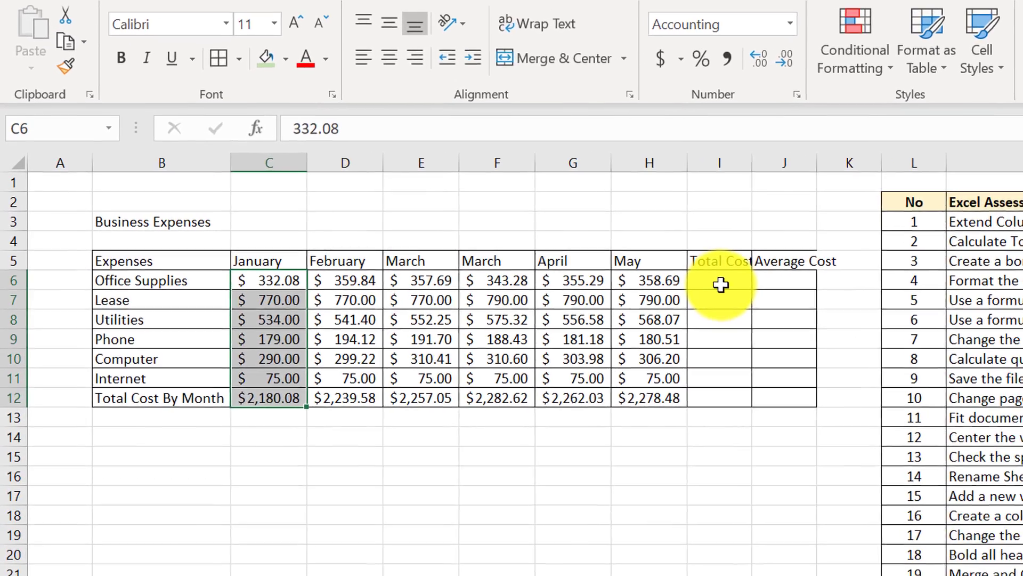
click(601, 264)
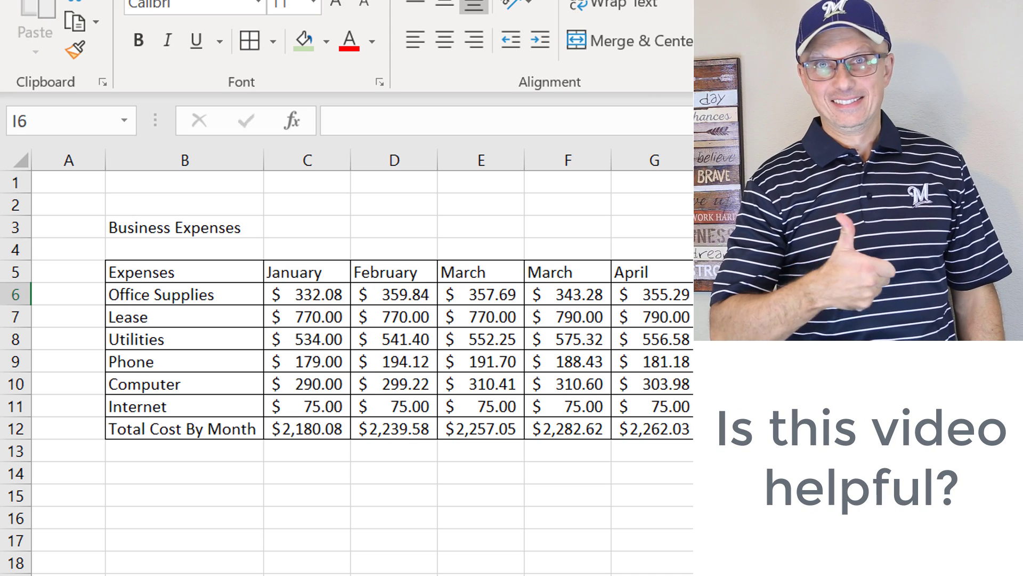
key(alt+equal)
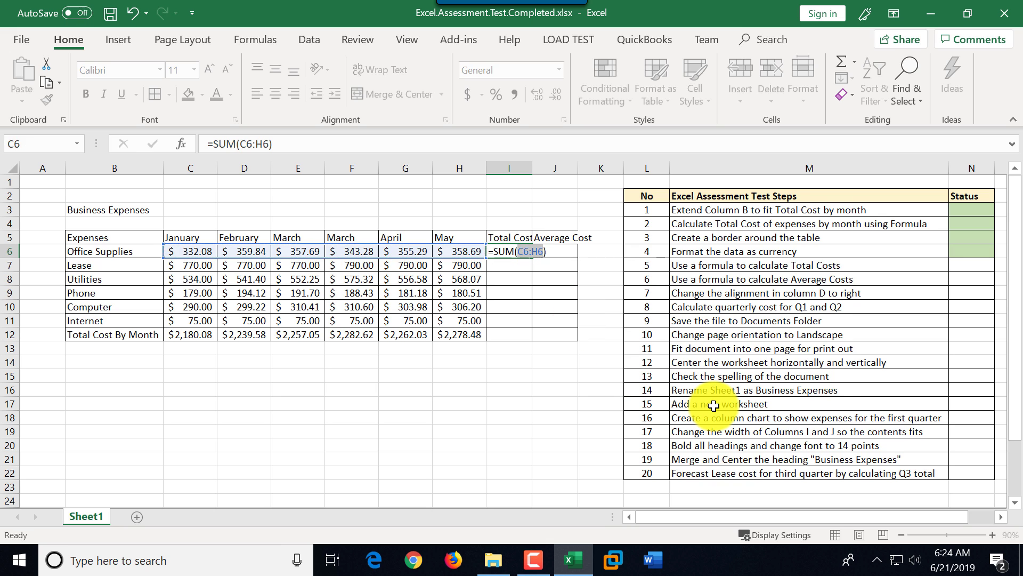
key(Return)
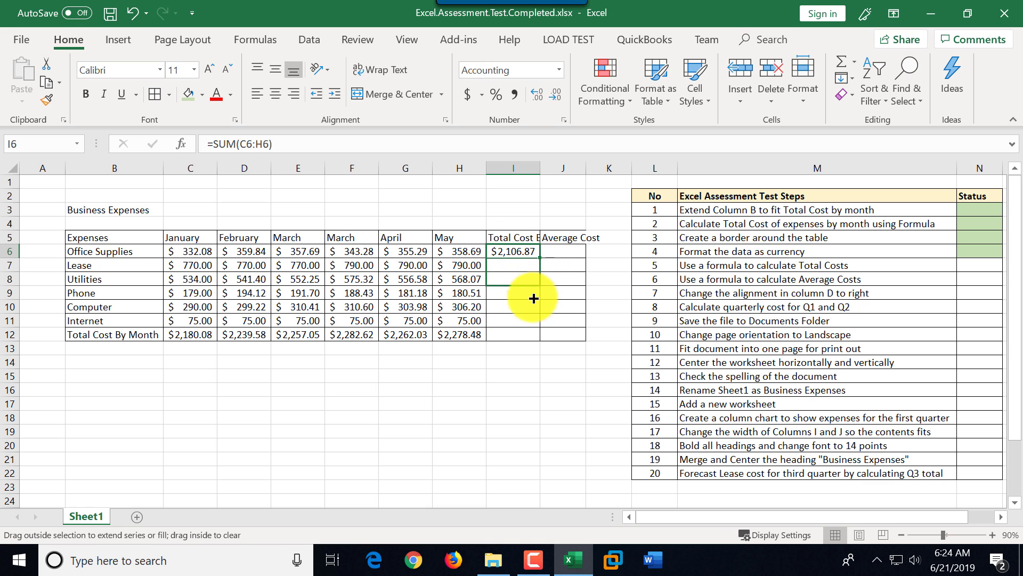
- Extend the total formula from I6 down to I12 and widen column I to fit the totals
drag(533, 297, 527, 342)
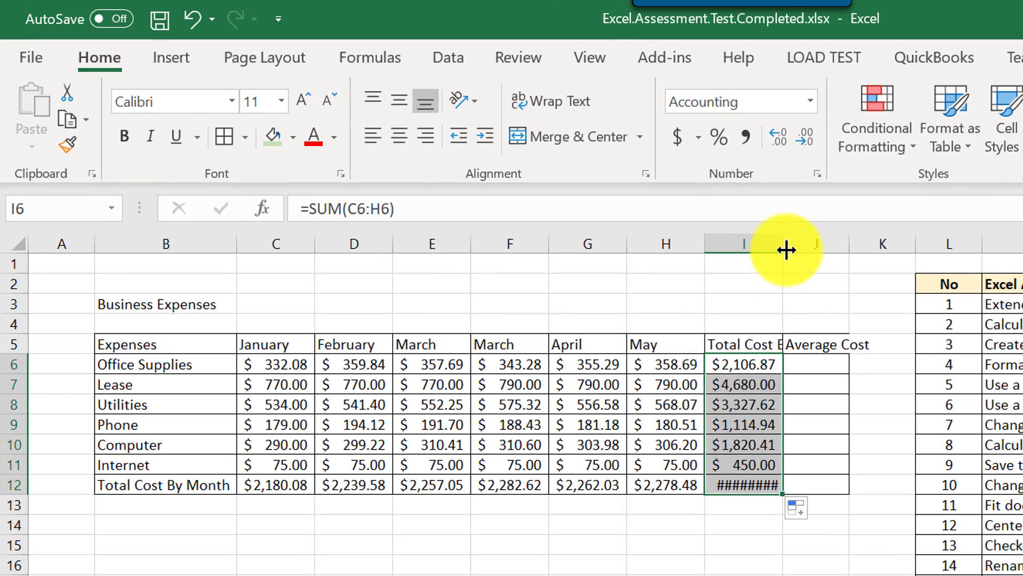
drag(783, 248, 798, 254)
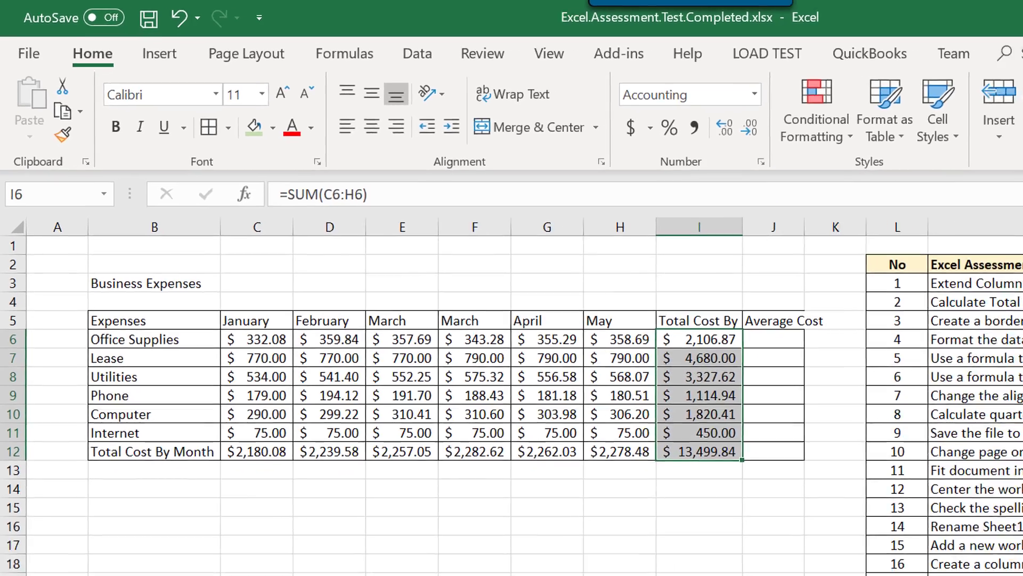
- Fill the fifth task's Status cell N7 with light green and widen column J to fit the Average Cost heading
click(987, 265)
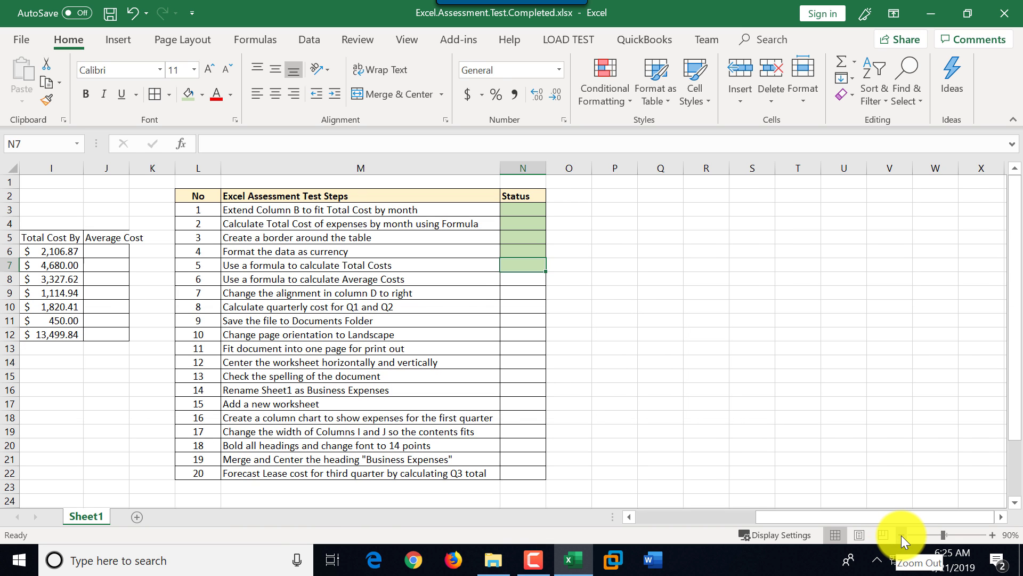
click(901, 535)
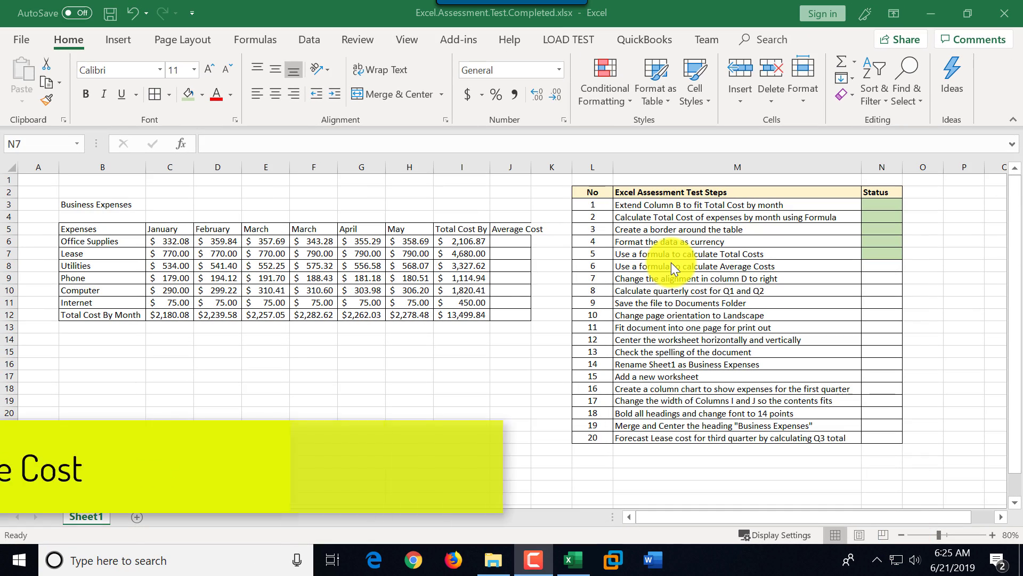
click(735, 266)
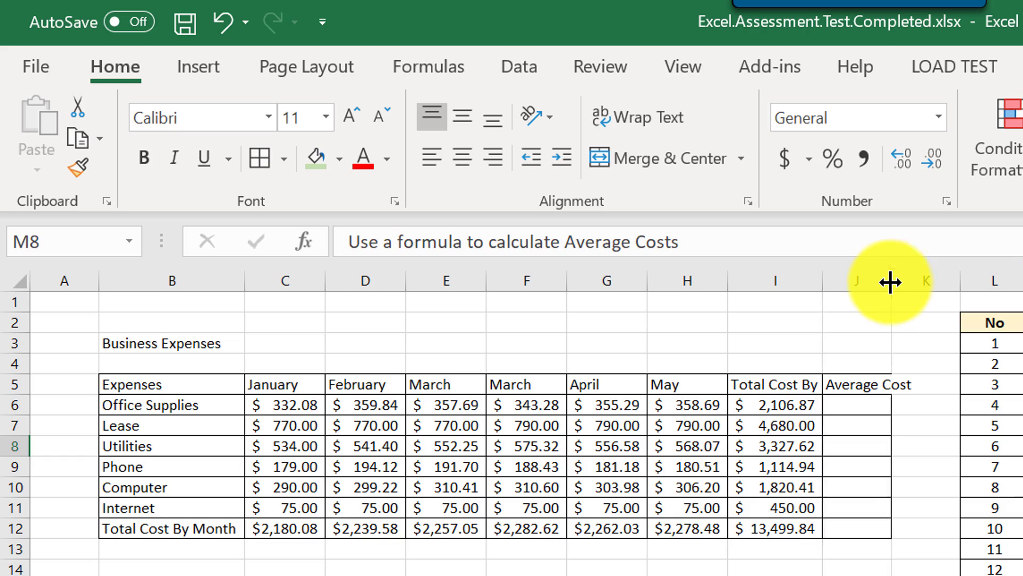
drag(891, 282, 916, 282)
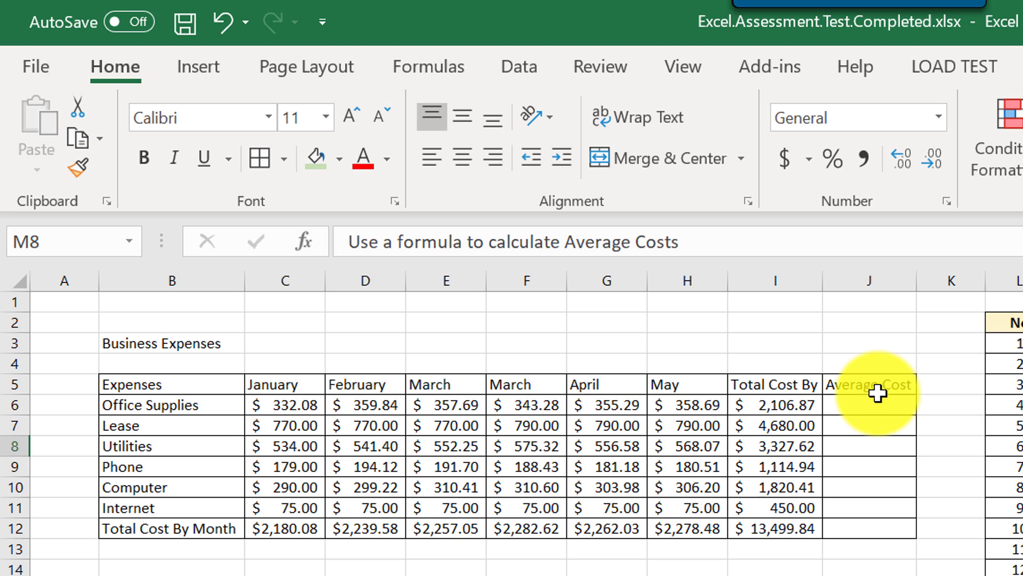
- Calculate the Office Supplies average cost in J6 with the formula =AVERAGE(C6:H6)
click(869, 407)
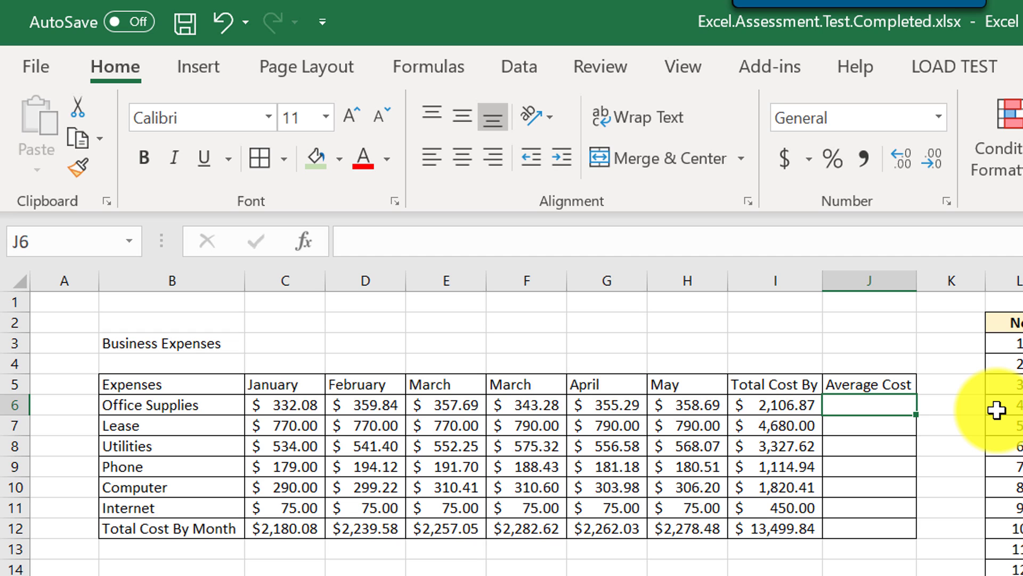
text(=)
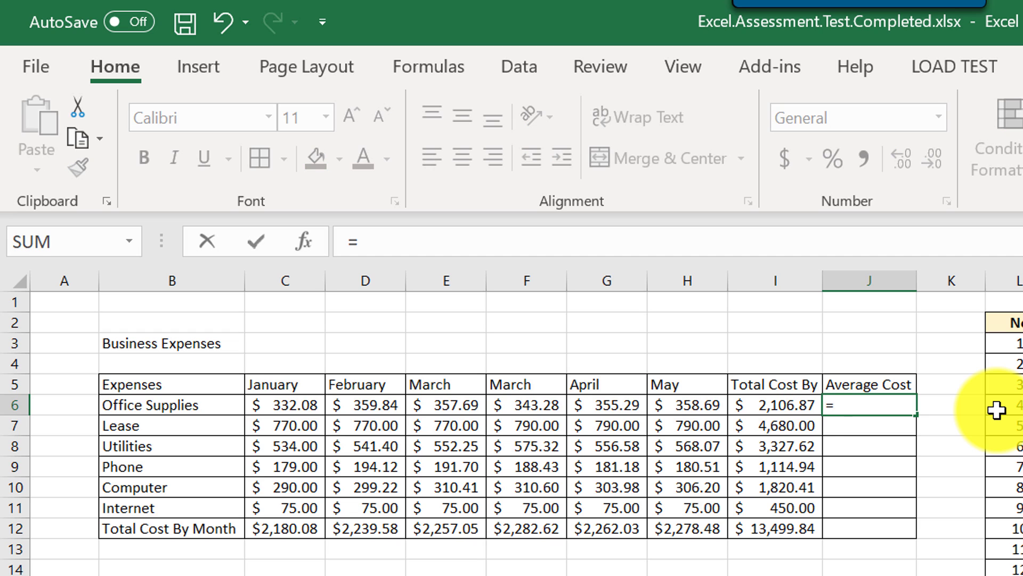
text(AVER)
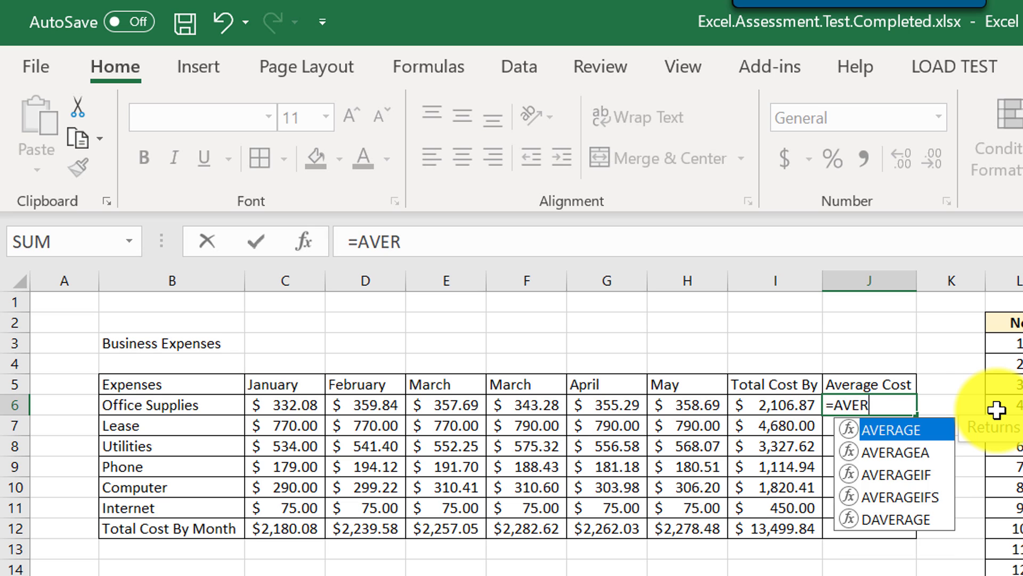
text(AGE()
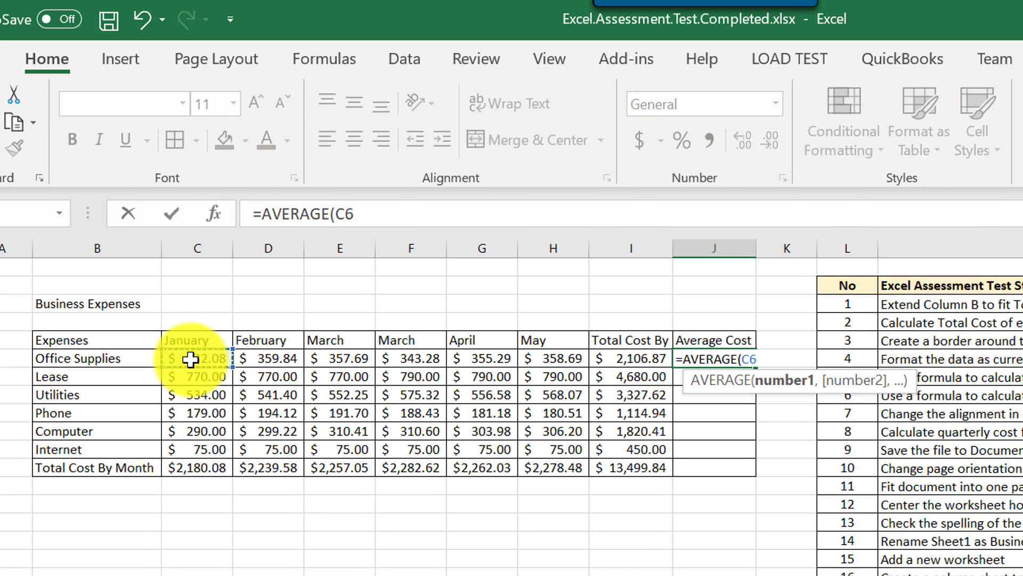
drag(191, 360, 549, 357)
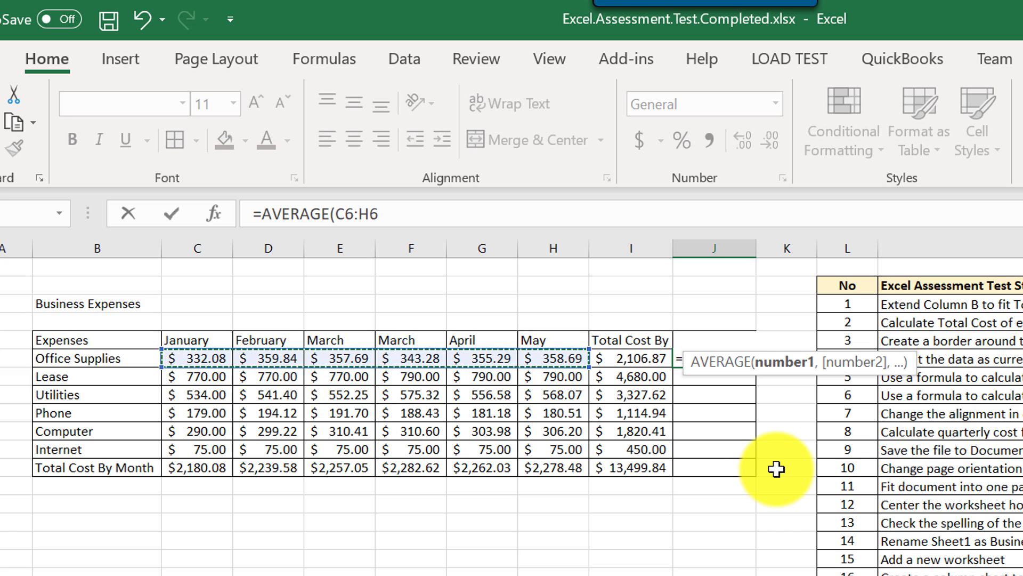
click(380, 213)
text())
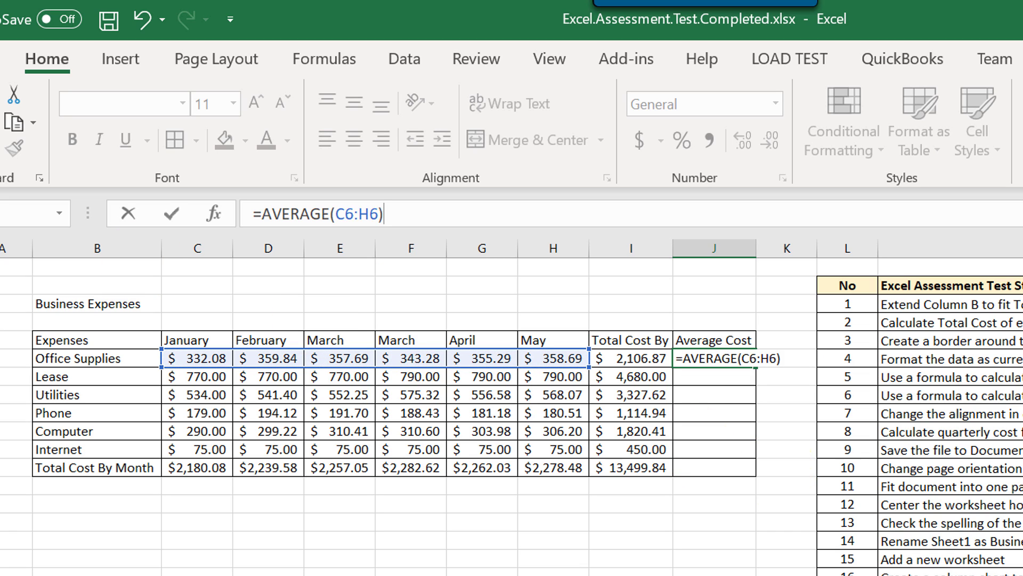
key(Return)
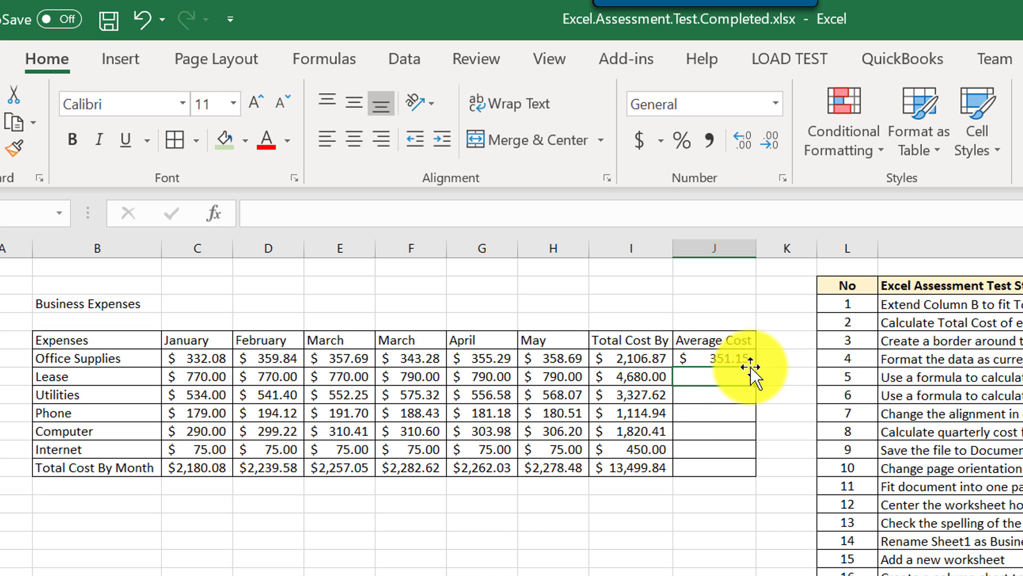
- Extend the average formula from J6 down to J12 and select the sixth task's Status cell N8
key(Up)
drag(756, 367, 746, 453)
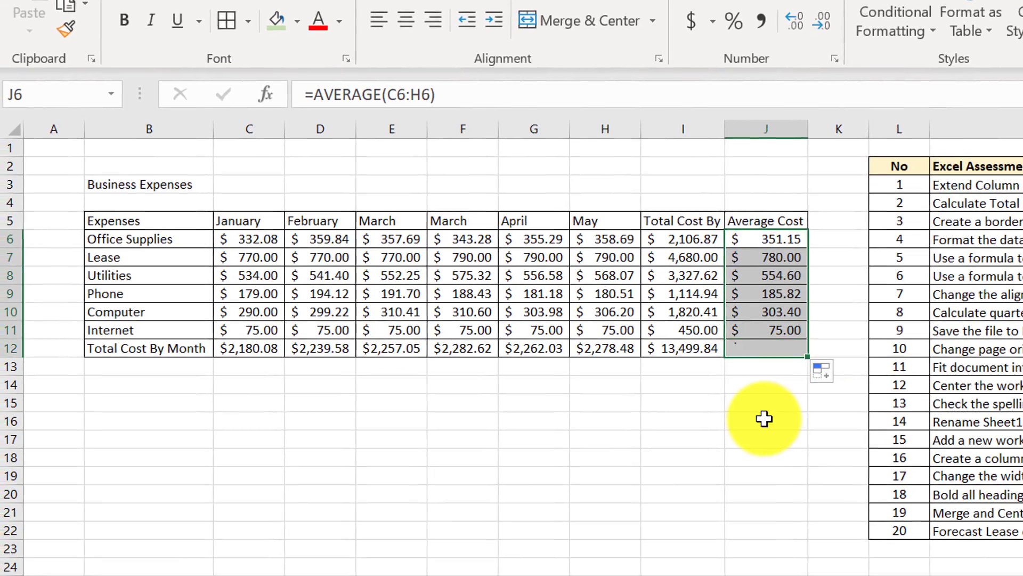
drag(801, 352, 801, 371)
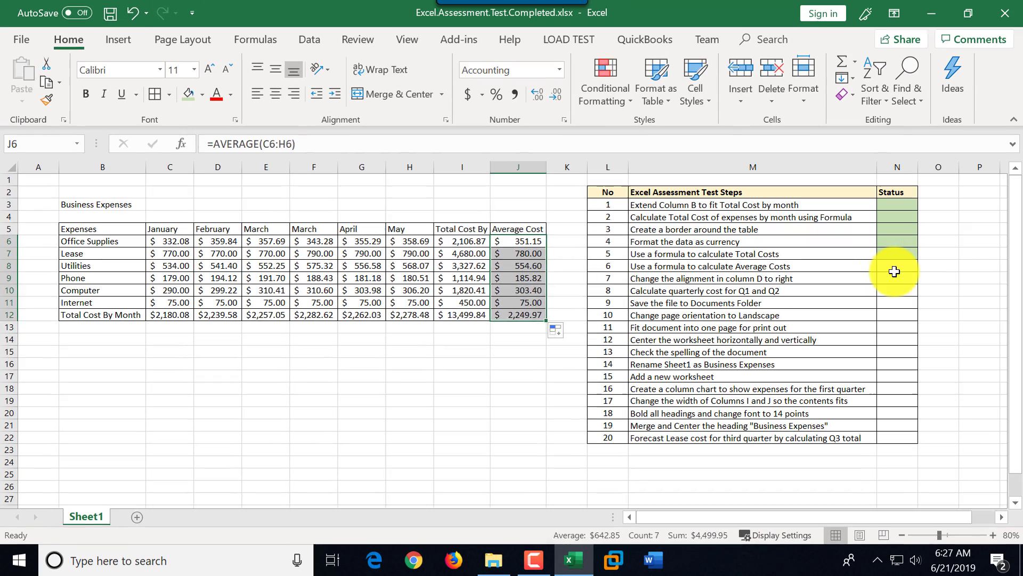
click(1019, 266)
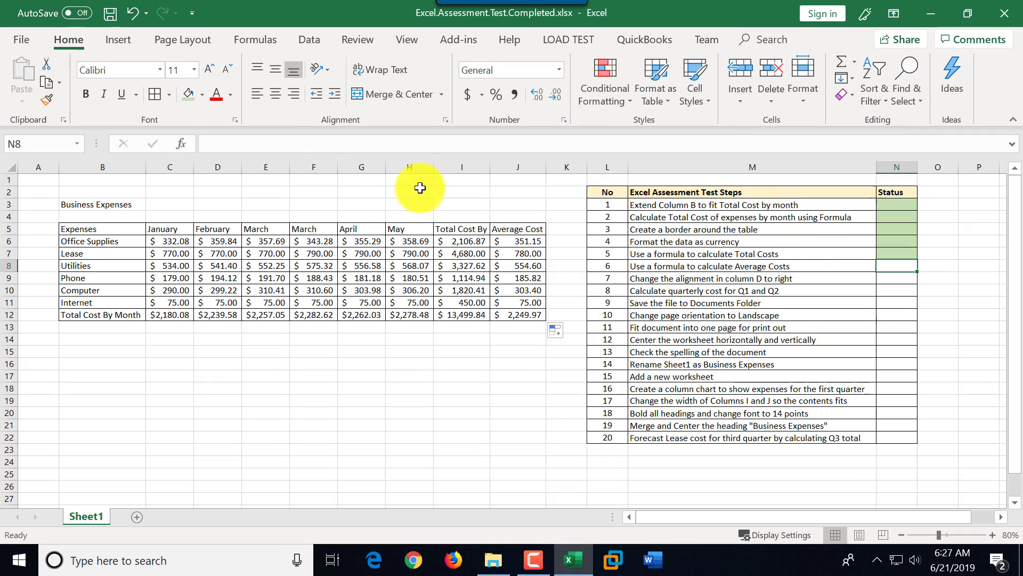
- Align the February amounts in D6:D12 to the right
click(727, 278)
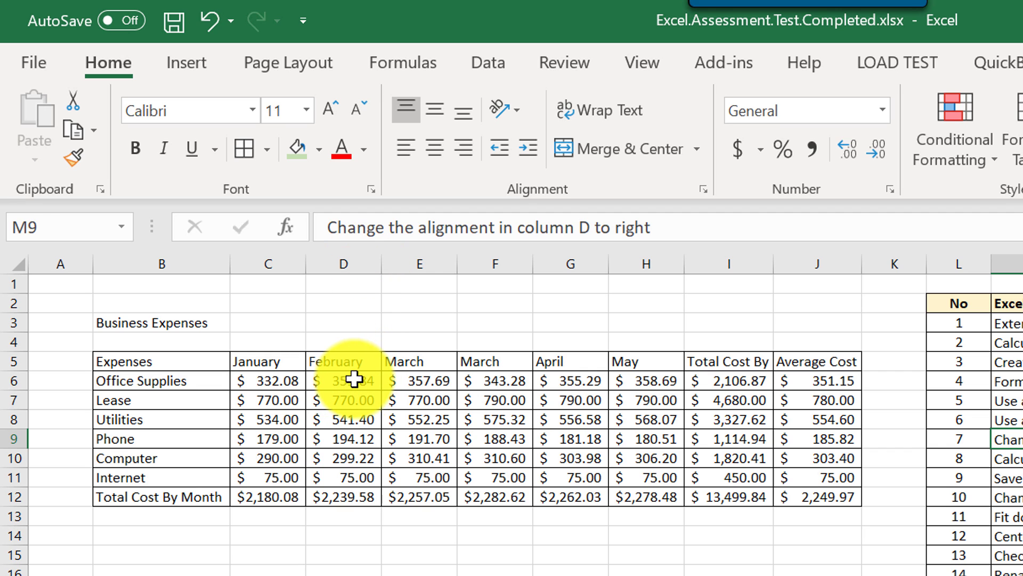
drag(353, 379, 359, 494)
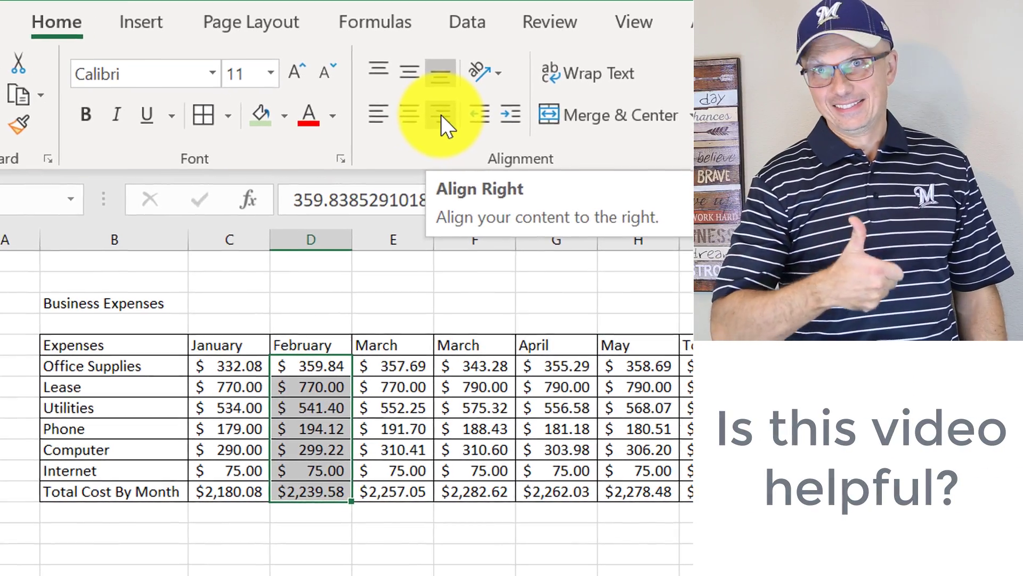
click(440, 114)
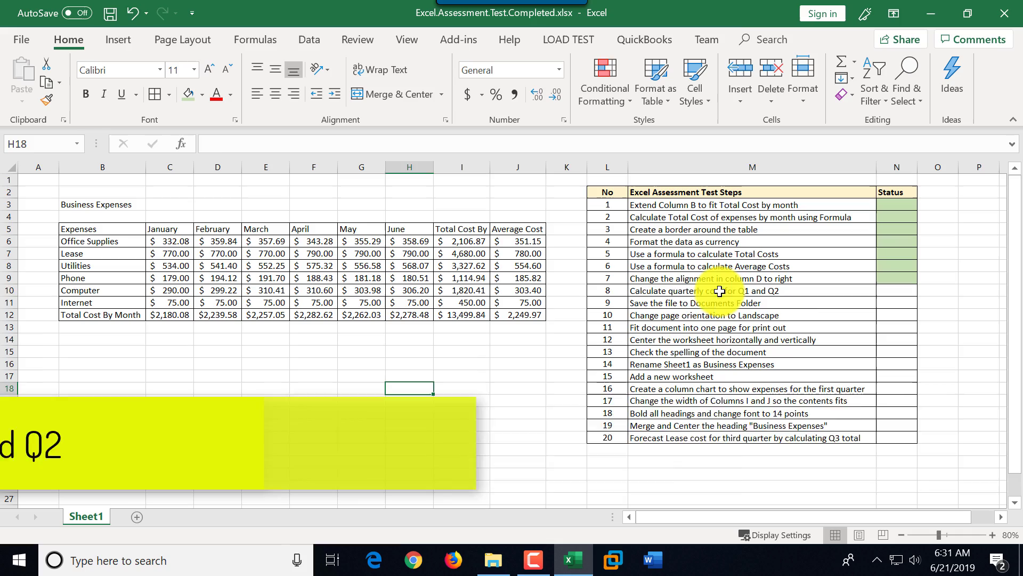
- Enter the label Q1 Costs in D13 below the February total
click(760, 320)
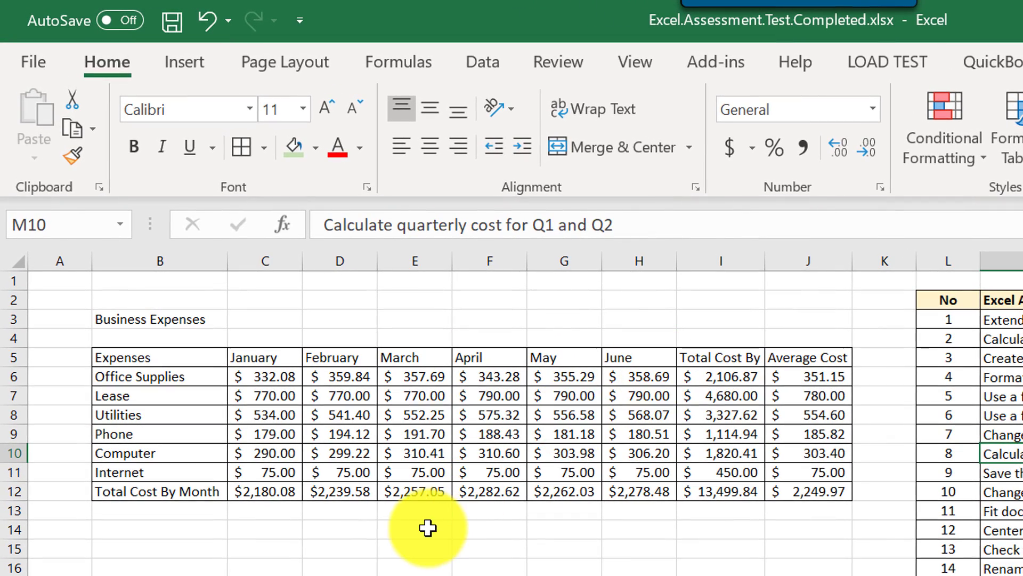
click(416, 512)
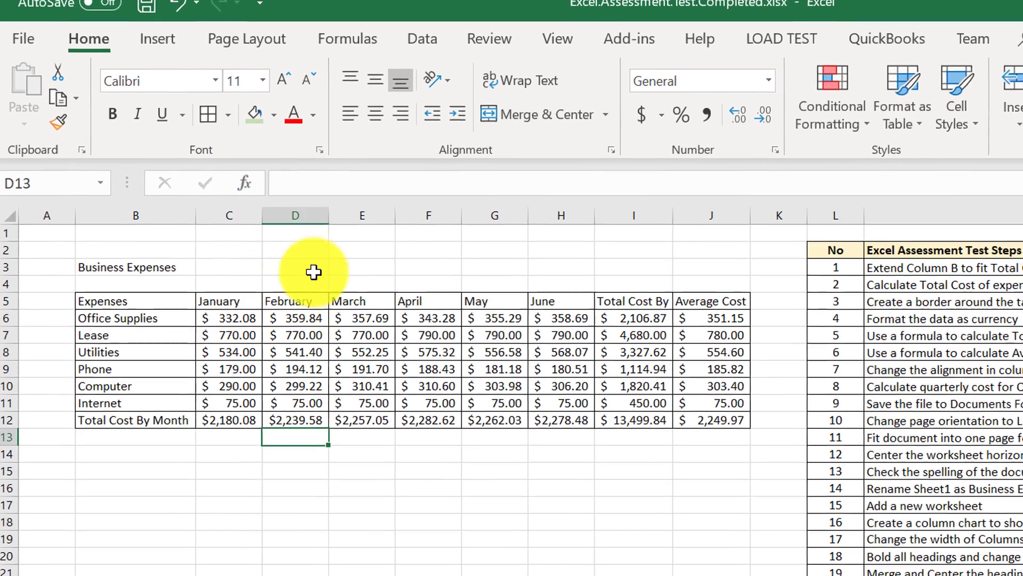
text(Q1 Co)
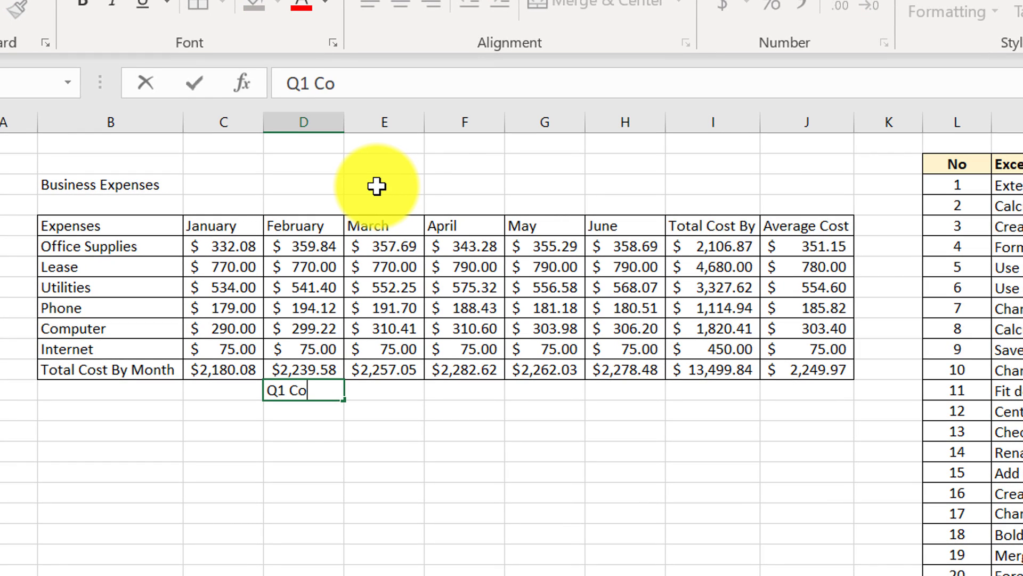
text(sts)
- Calculate the first-quarter cost in E13 with =SUM(C12:E12) and select cell G13
click(397, 390)
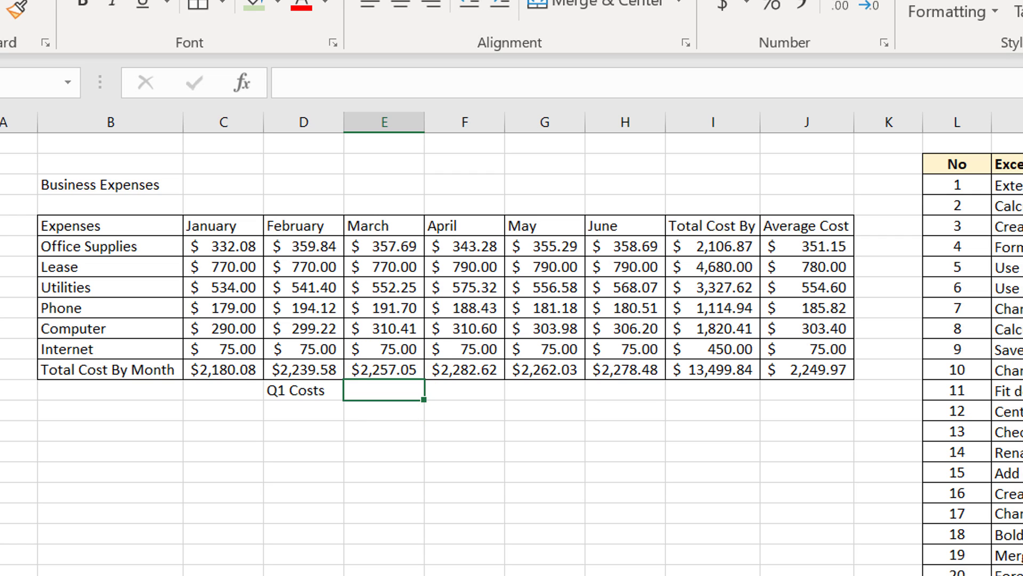
key(alt+equal)
drag(213, 369, 370, 368)
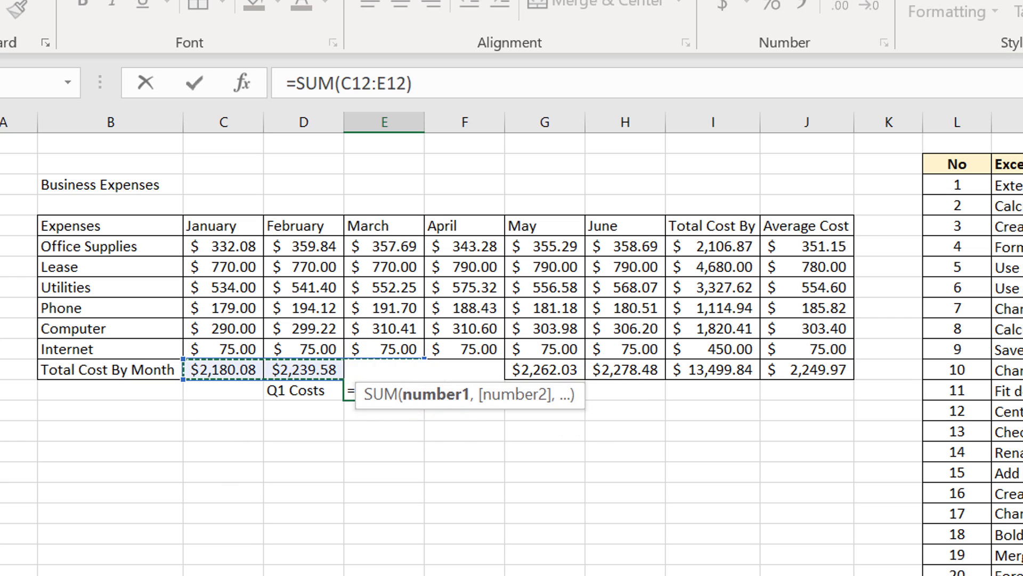
key(Return)
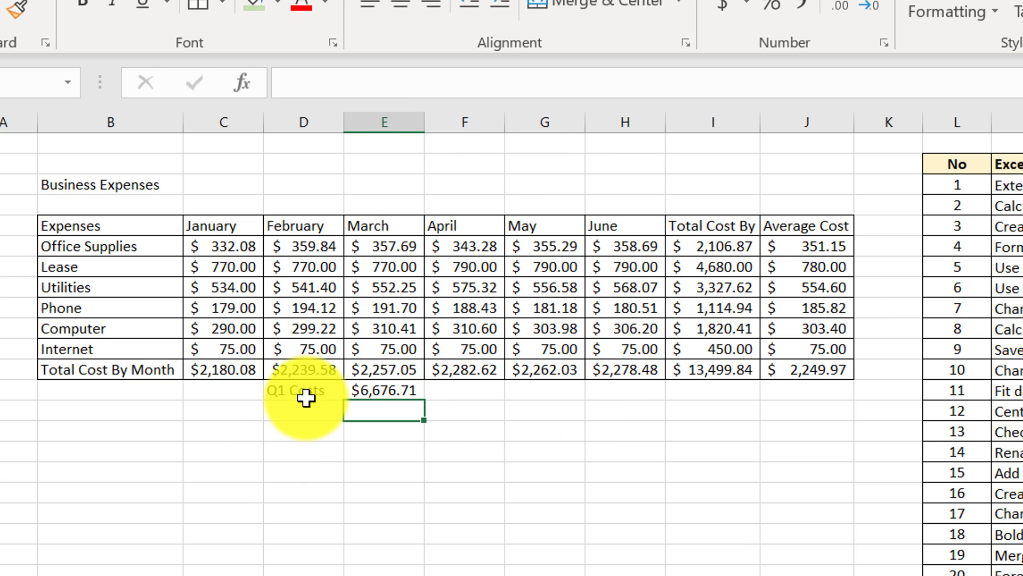
click(539, 396)
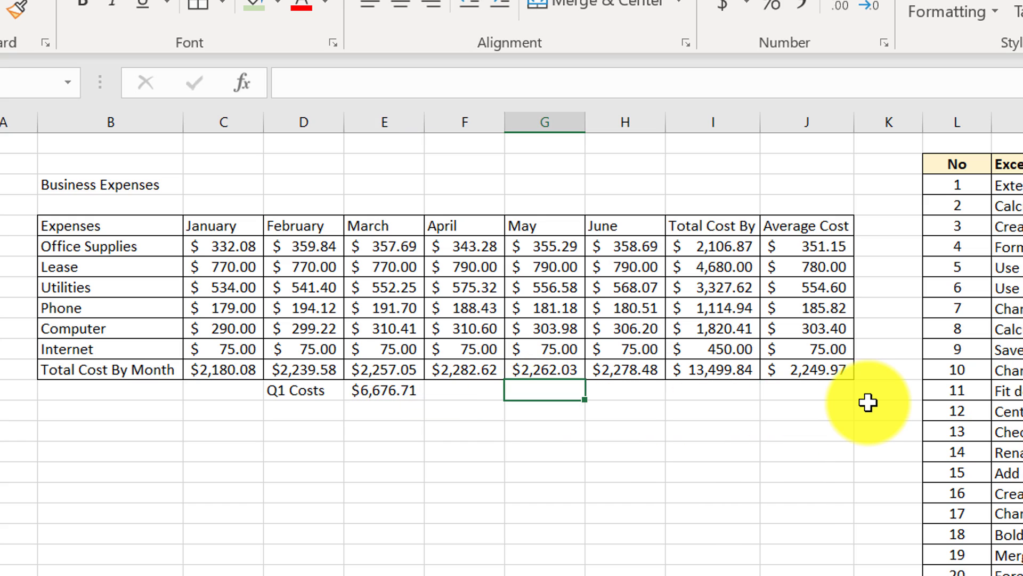
- Enter the label Q2 Costs in G13 below the May total and select cell H13
text(Q2)
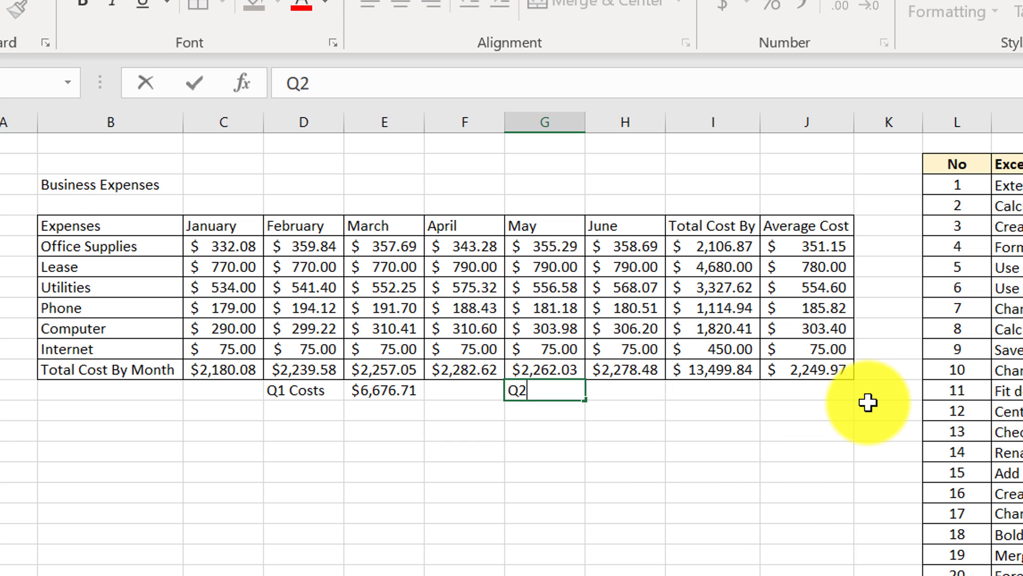
text( Costs)
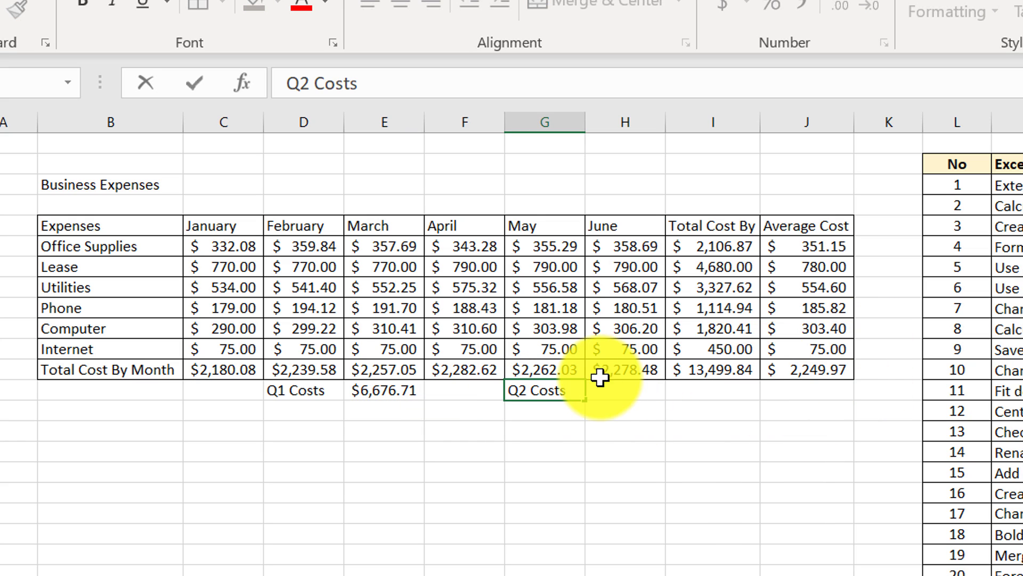
click(628, 393)
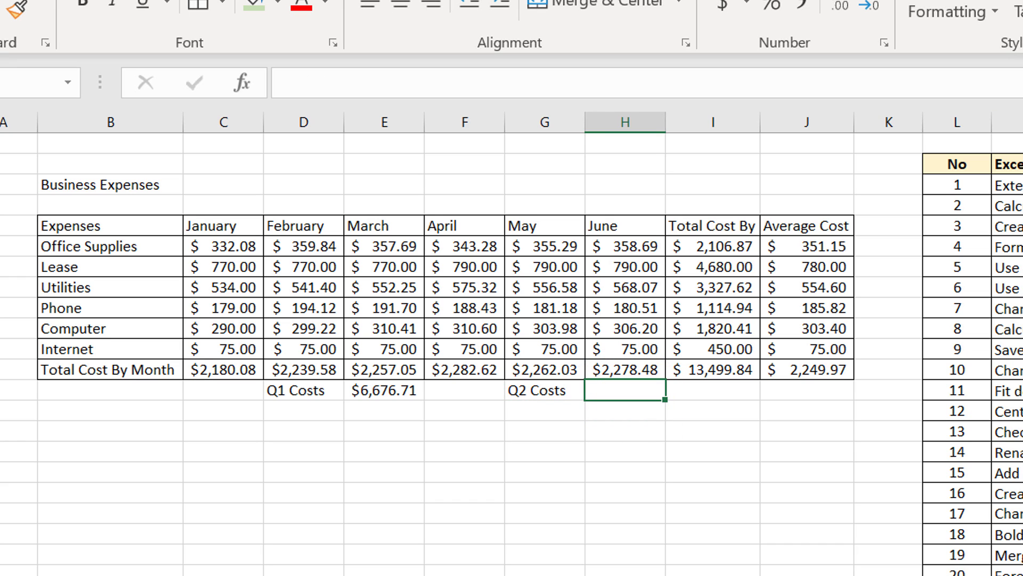
- Calculate the second-quarter cost in H13 with =SUM(F12:H12) and mark task 8 green in Status cell N10
key(alt+equal)
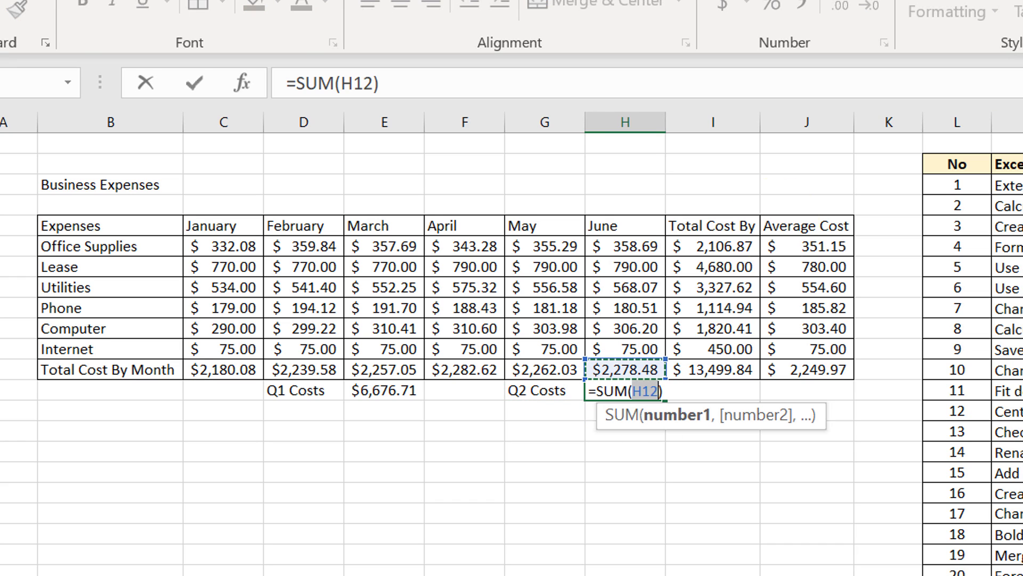
click(464, 371)
drag(465, 372, 616, 373)
key(Return)
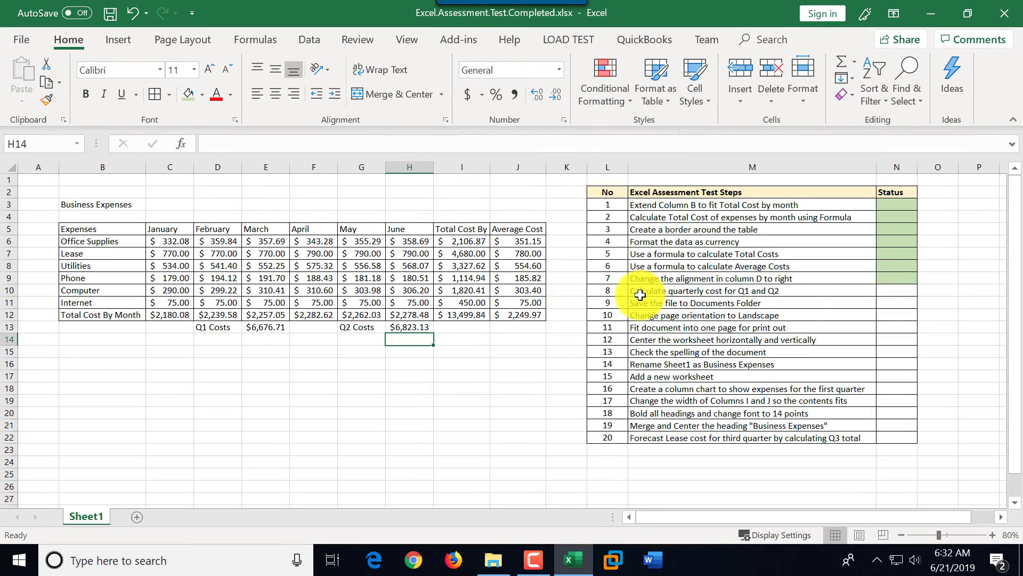
click(887, 290)
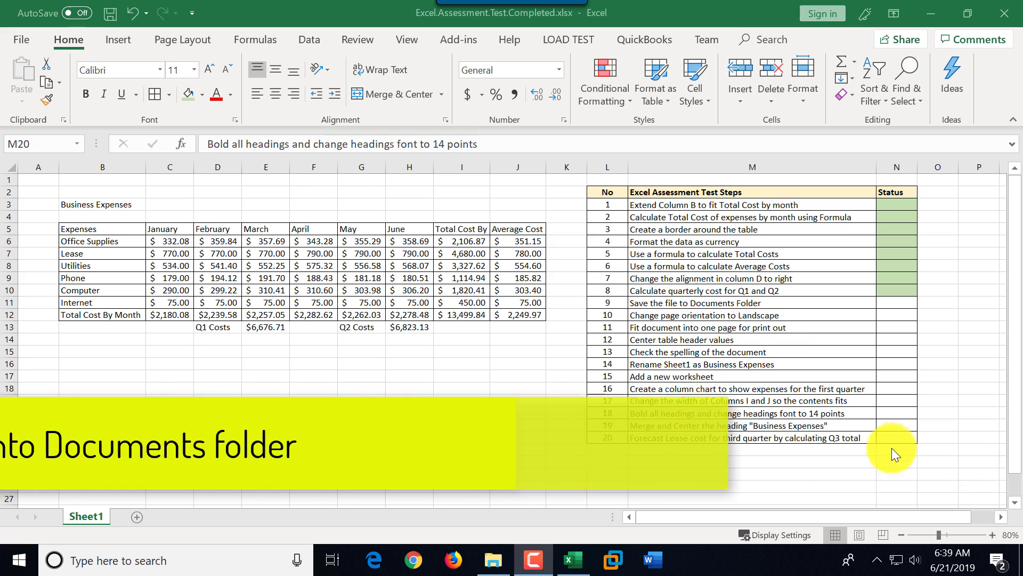
- Save the workbook to the Documents folder as Excel.Assessment.Test.Completed.v1.xlsx and fill task 9's Status cell N11 green
click(715, 303)
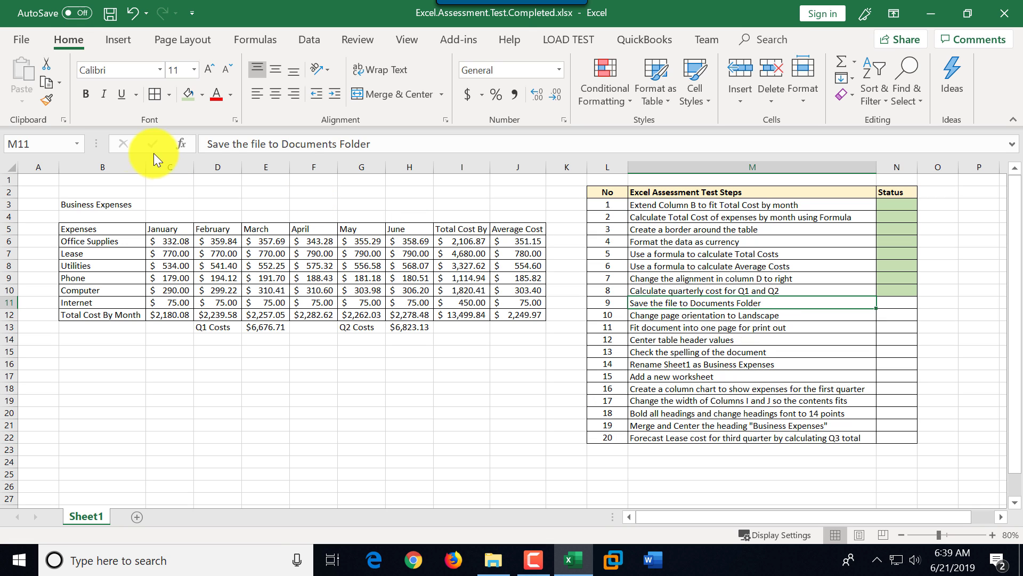
click(23, 47)
click(59, 256)
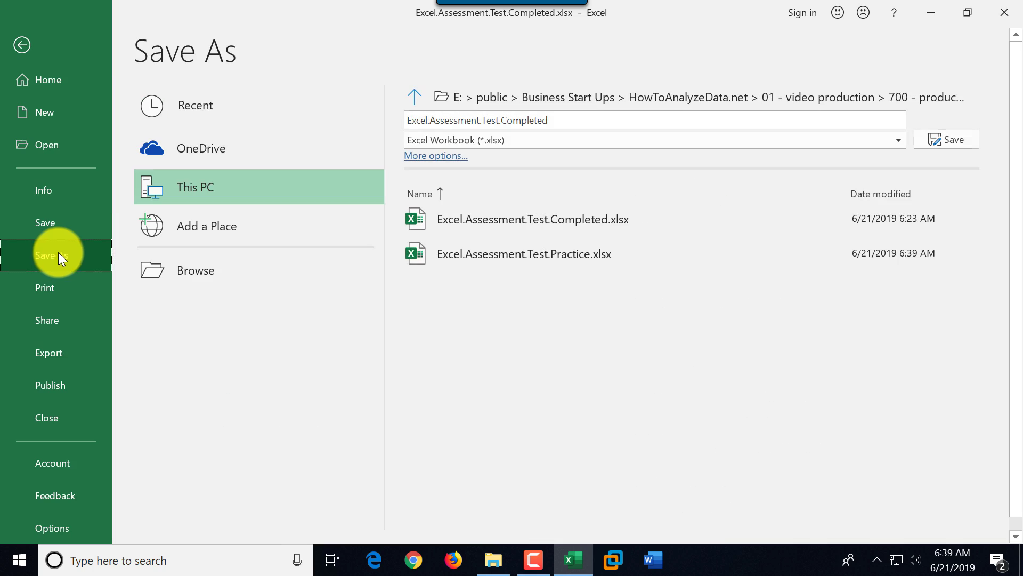
click(198, 272)
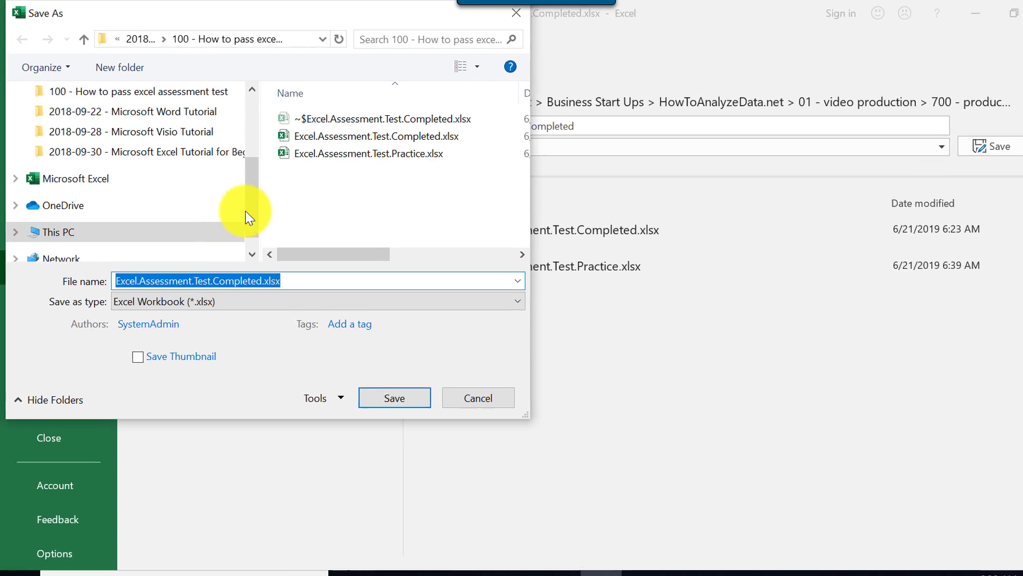
drag(245, 210, 254, 136)
click(79, 186)
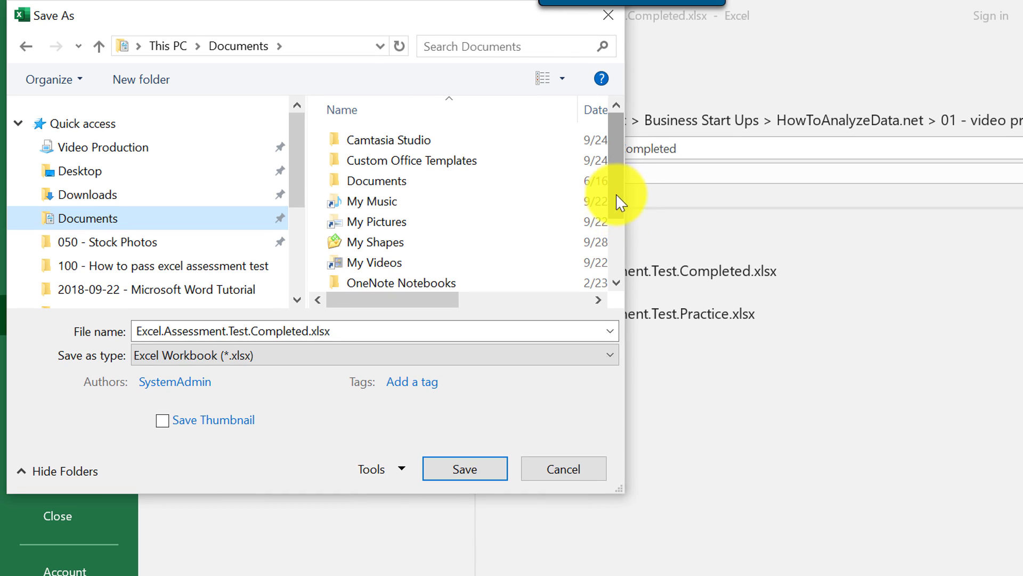
click(618, 205)
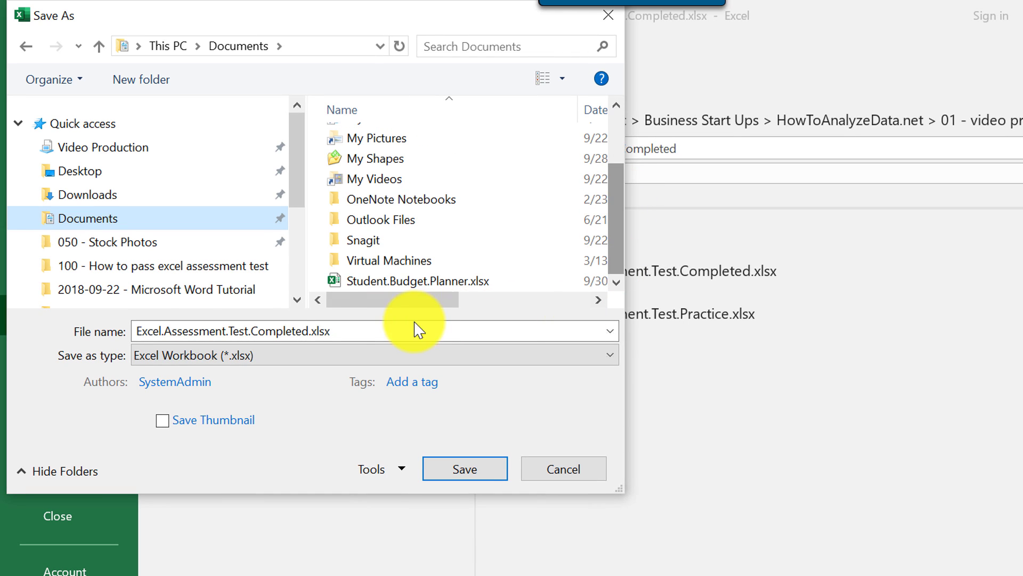
click(144, 333)
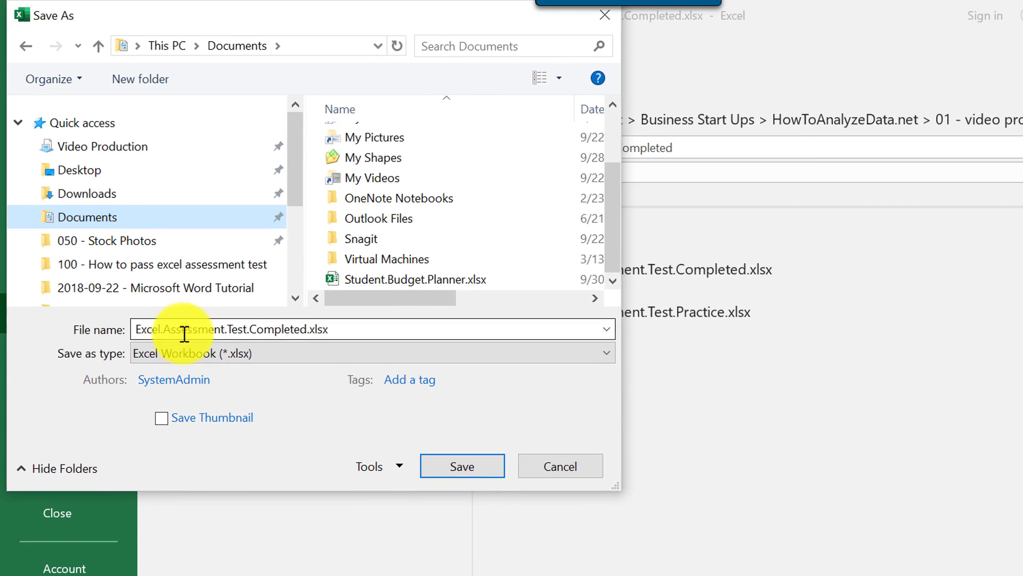
click(475, 473)
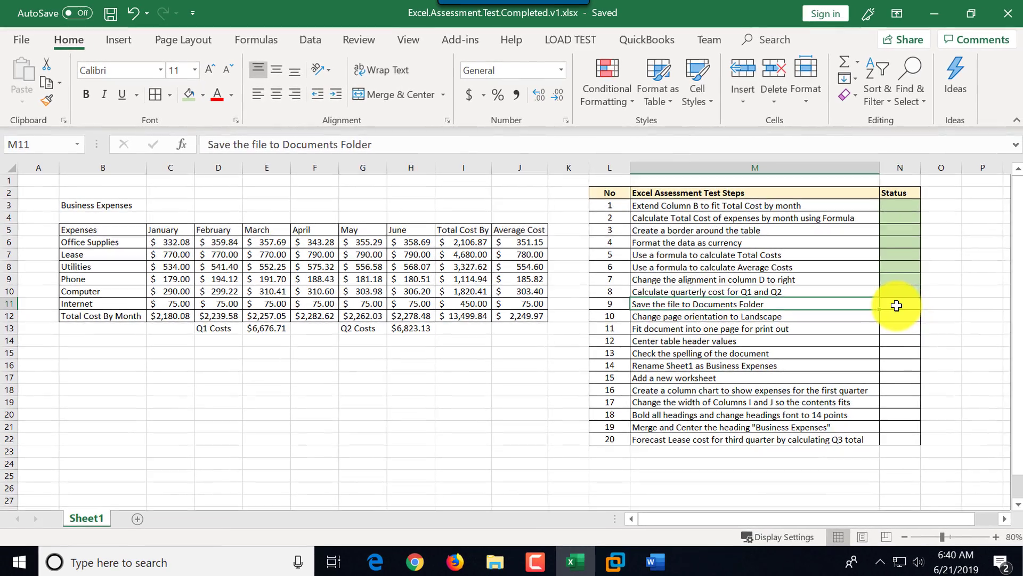
click(926, 313)
click(189, 102)
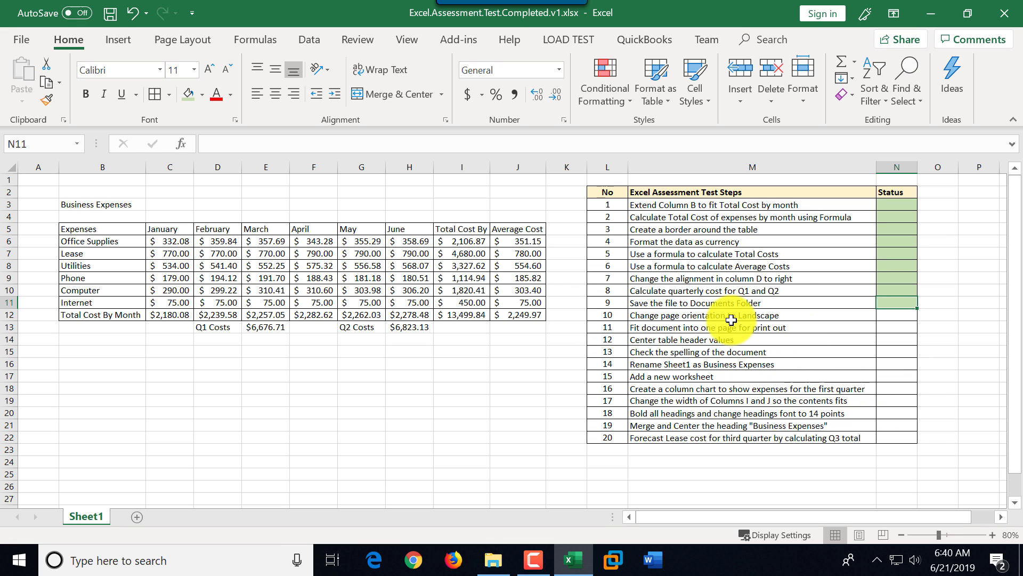
- Change the page orientation to Landscape and fill task 10's Status cell N12 green
click(656, 318)
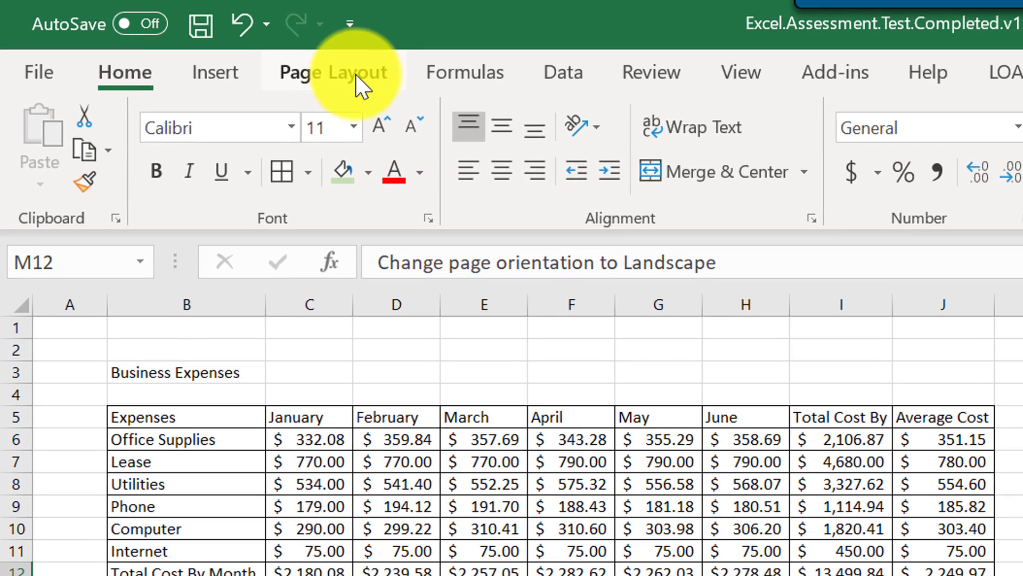
click(307, 70)
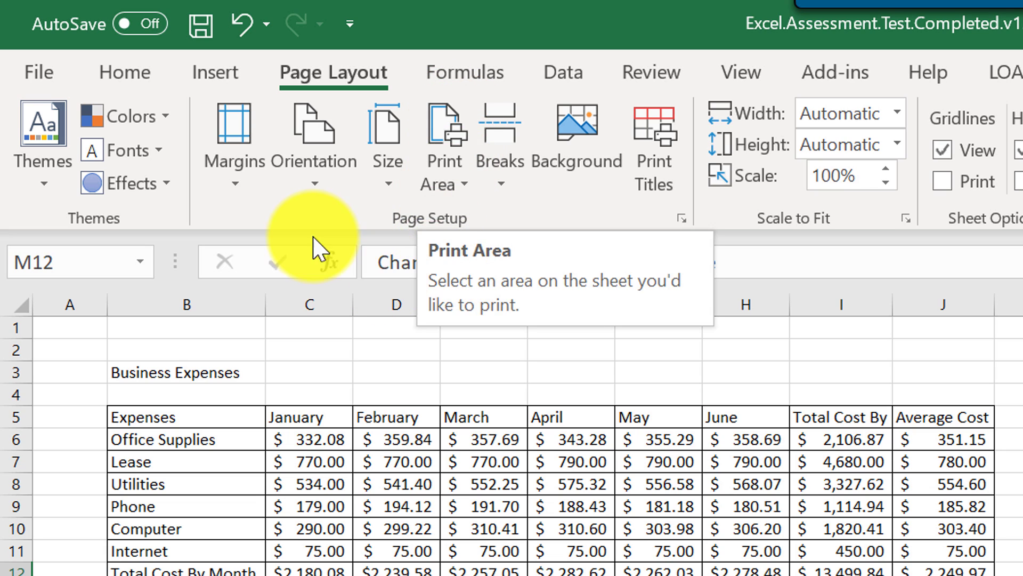
click(318, 195)
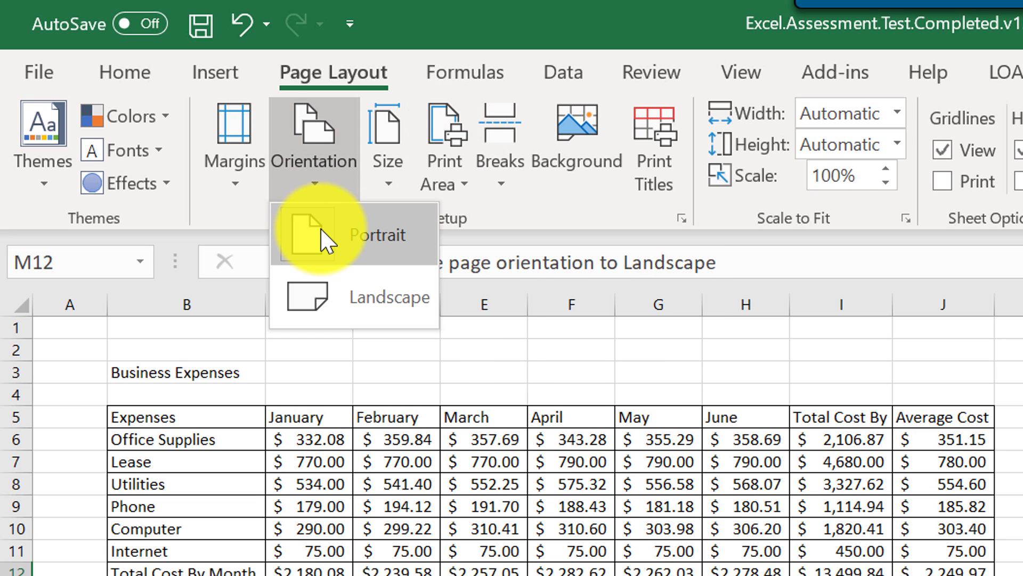
click(350, 296)
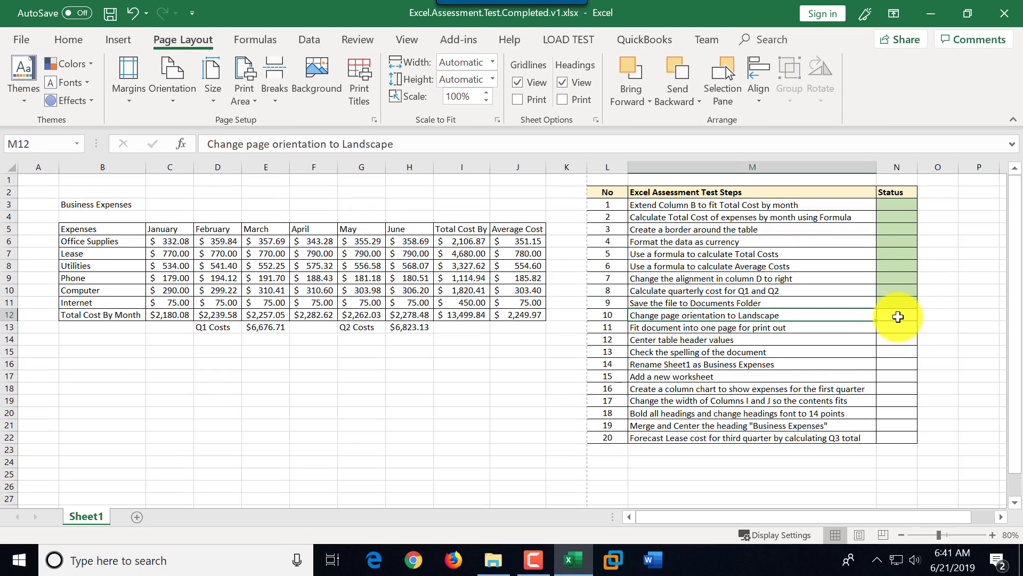
click(898, 316)
click(78, 43)
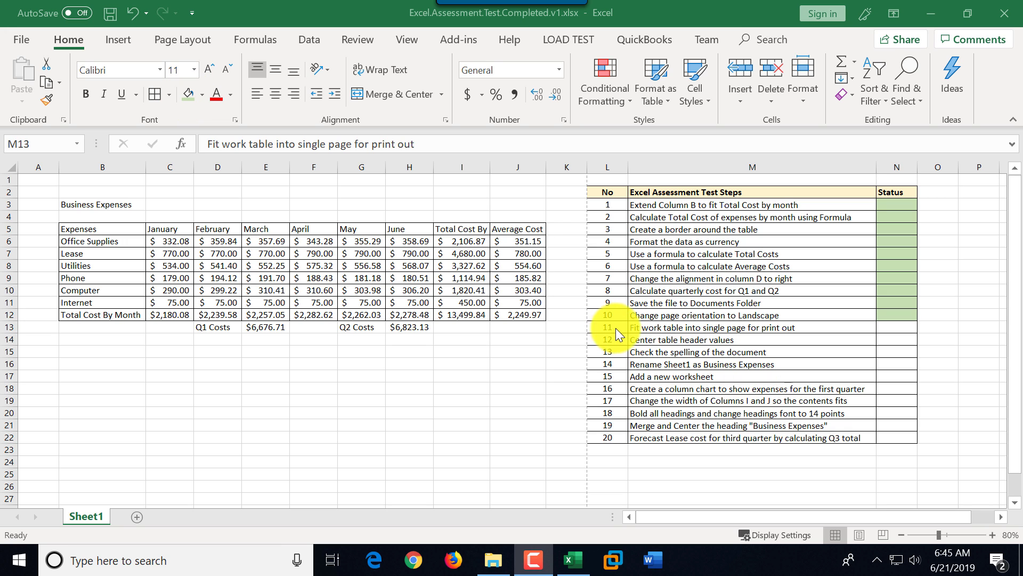
- Preview the printout and check how the expenses table and the task list are distributed across its pages
click(692, 327)
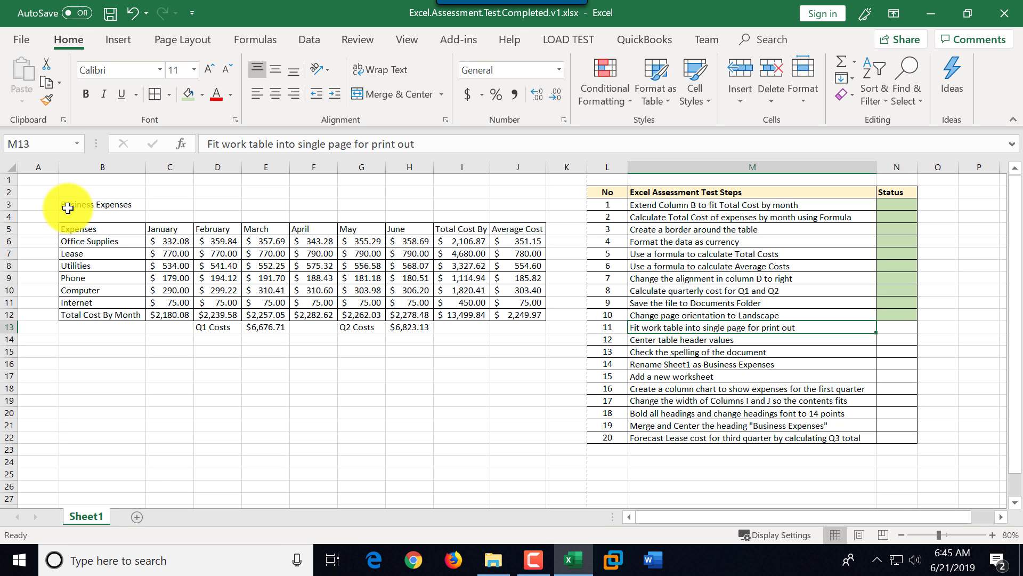
click(24, 38)
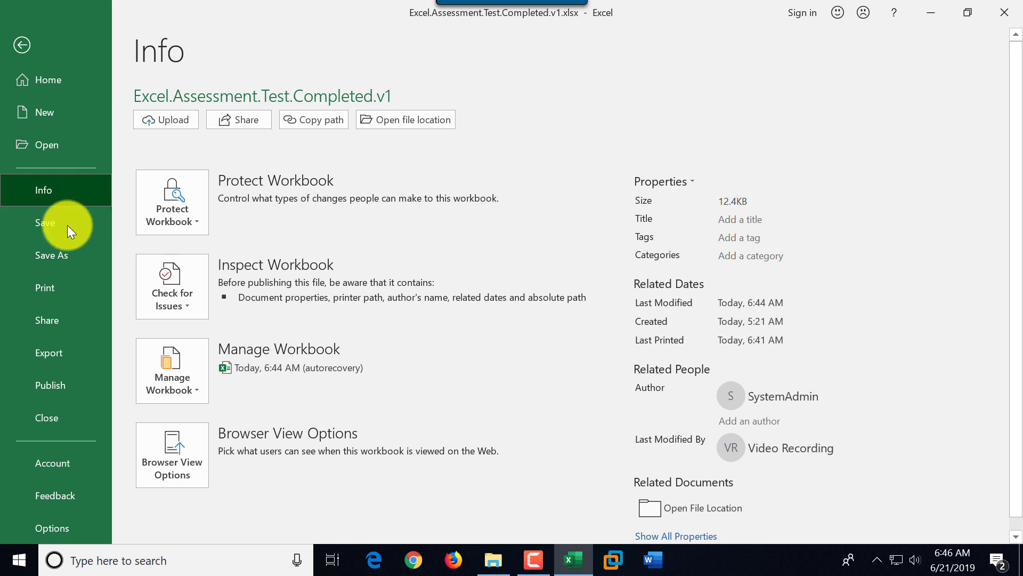
click(60, 292)
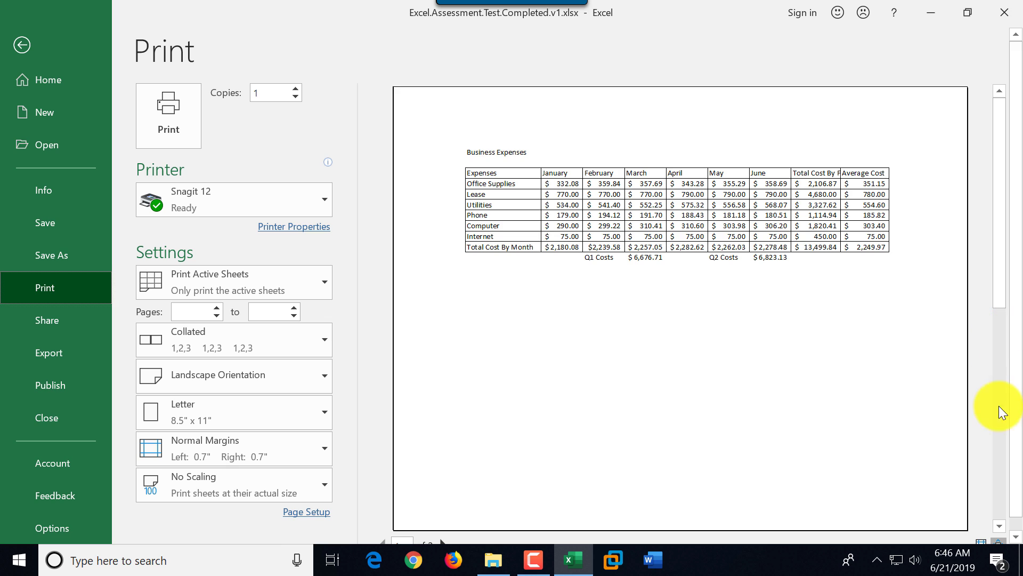
click(1000, 459)
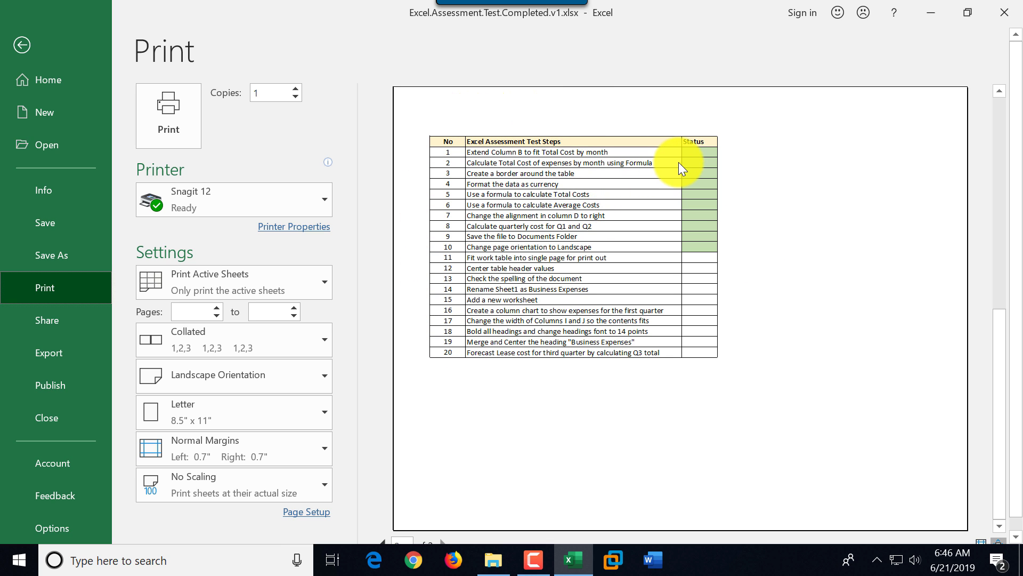
click(1000, 110)
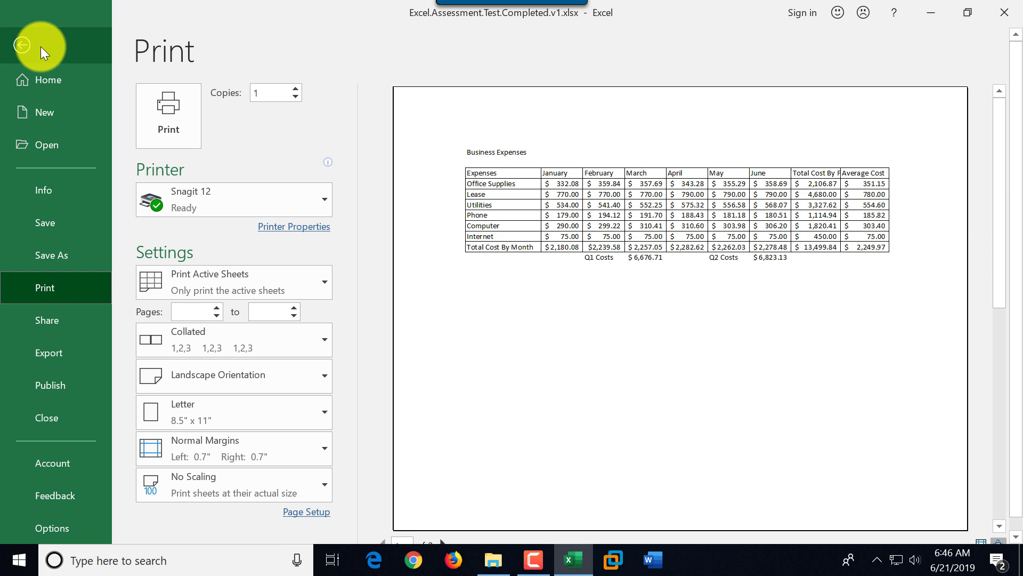
click(23, 44)
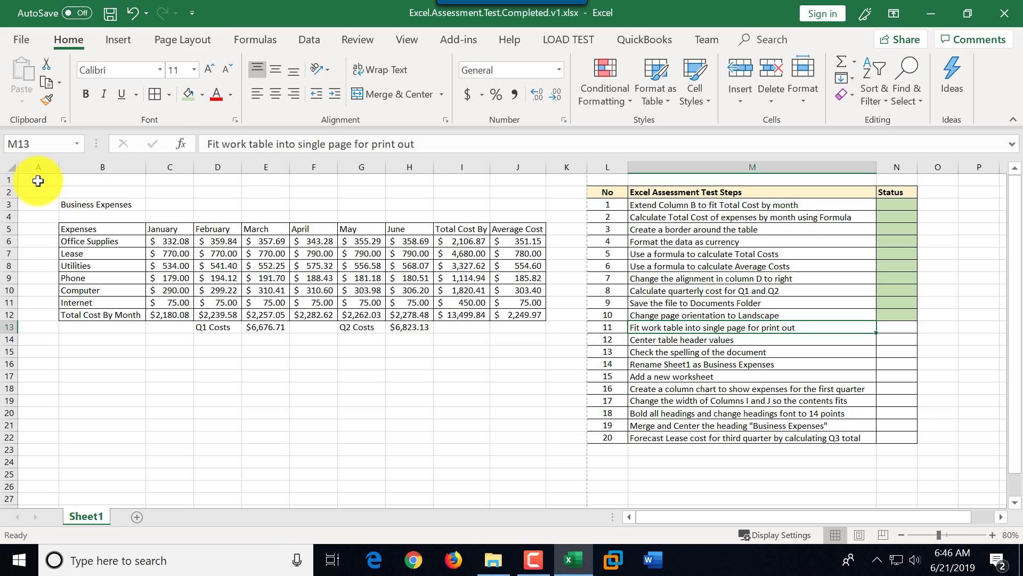
- Set the range A1:K23 around the expenses table as the print area
mouse_move(37, 181)
mouse_down()
mouse_move(534, 366)
mouse_move(560, 455)
mouse_up()
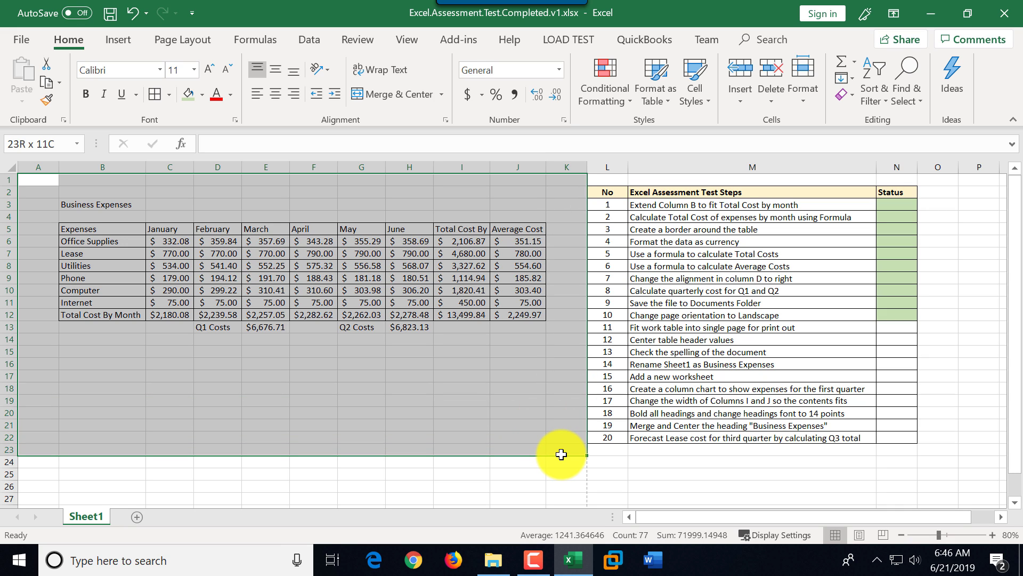
drag(562, 454, 560, 456)
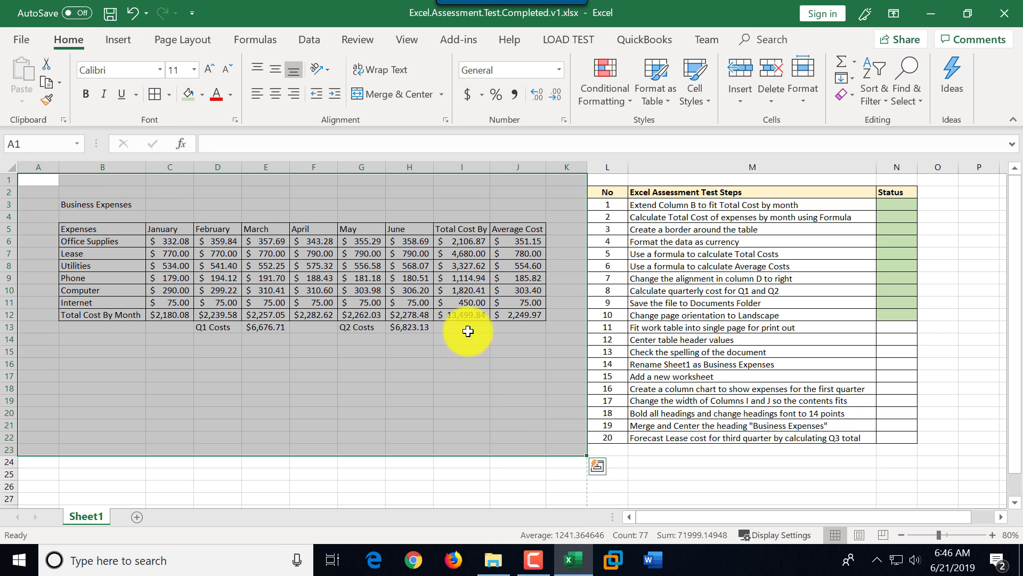
click(190, 39)
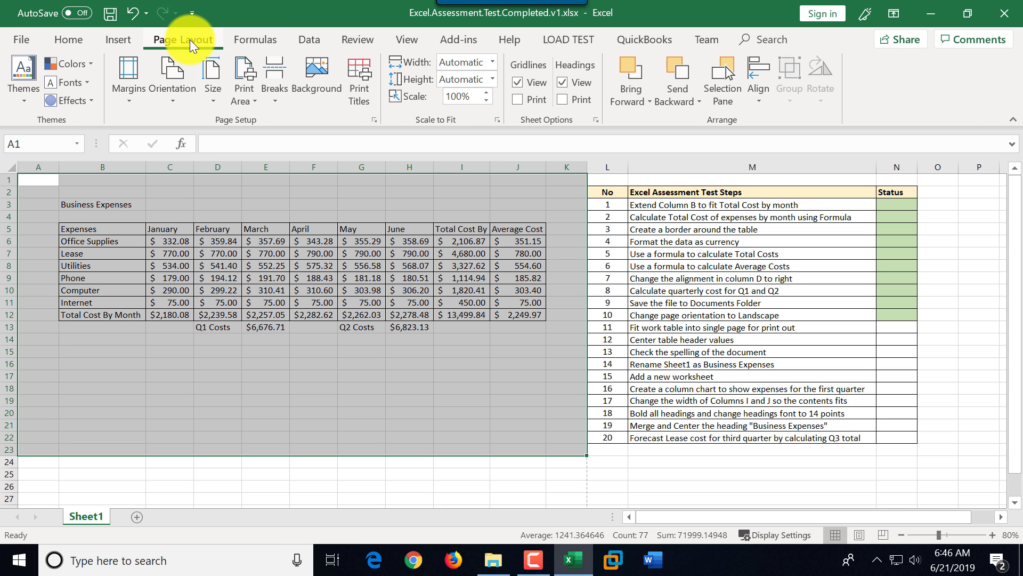
click(254, 101)
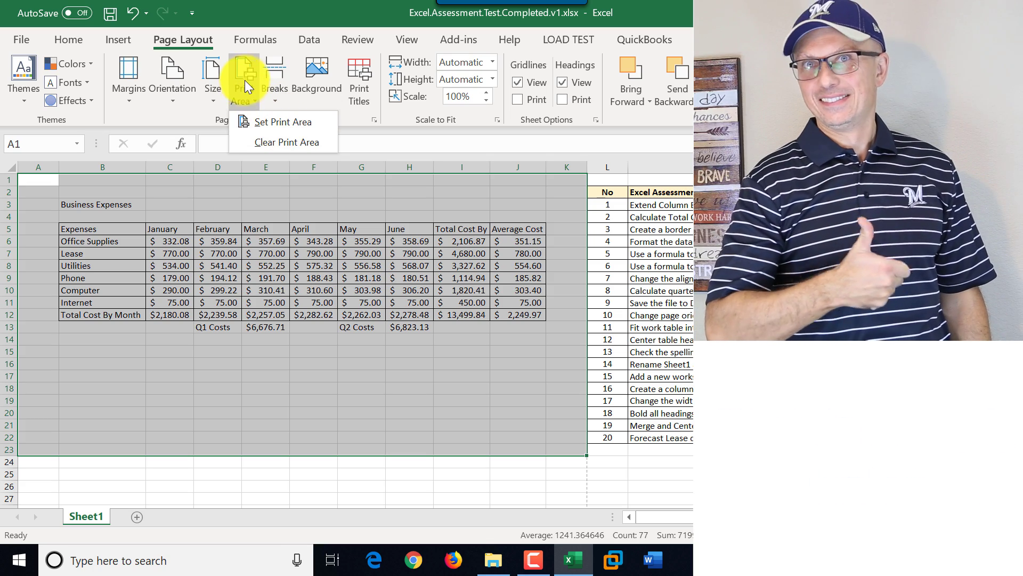
click(296, 123)
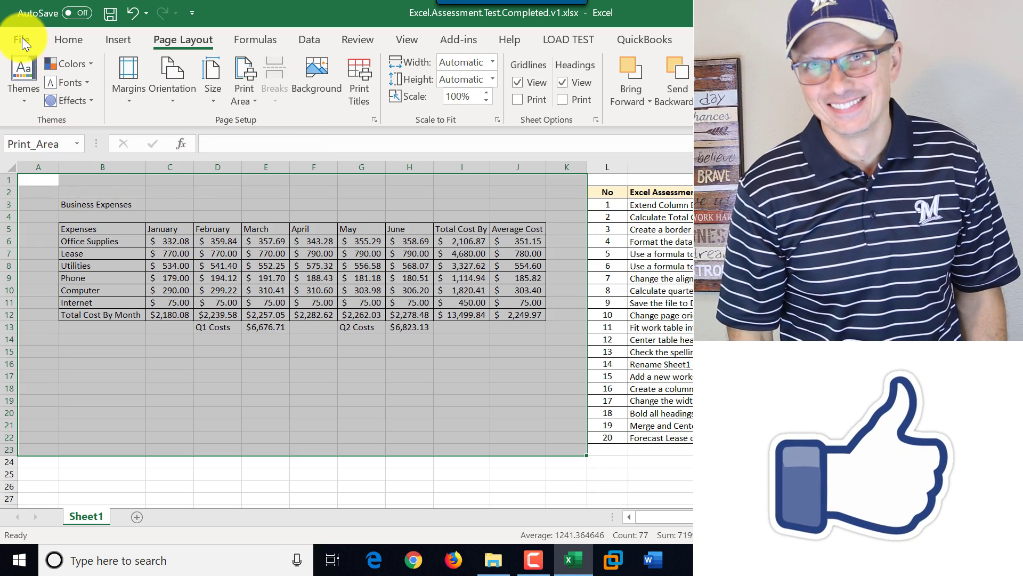
- Check in the print preview that only the expenses table is printed, and return to the worksheet
click(22, 40)
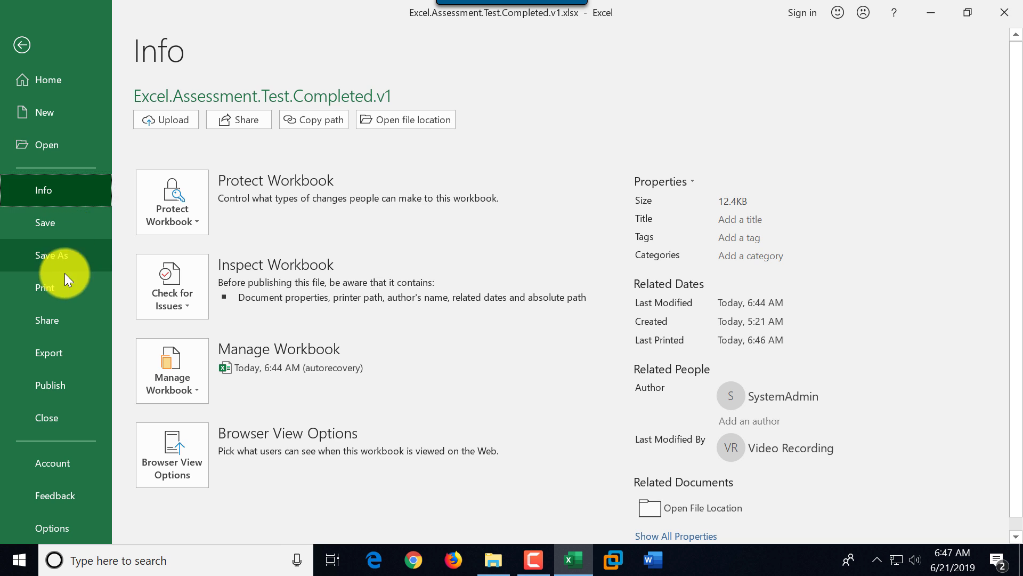
click(57, 289)
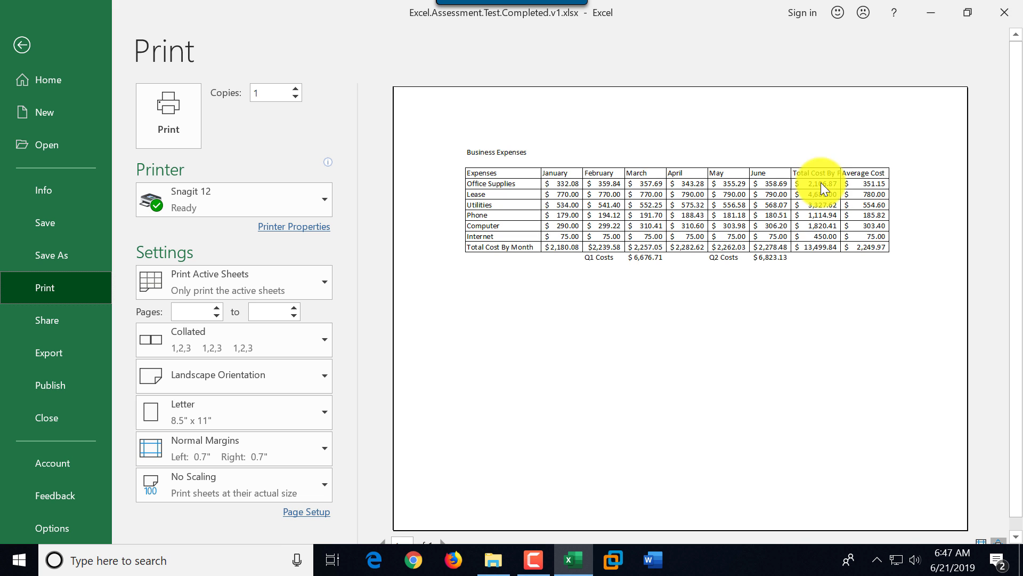
click(21, 45)
- Fill task 11's Status cell N13 green
click(900, 329)
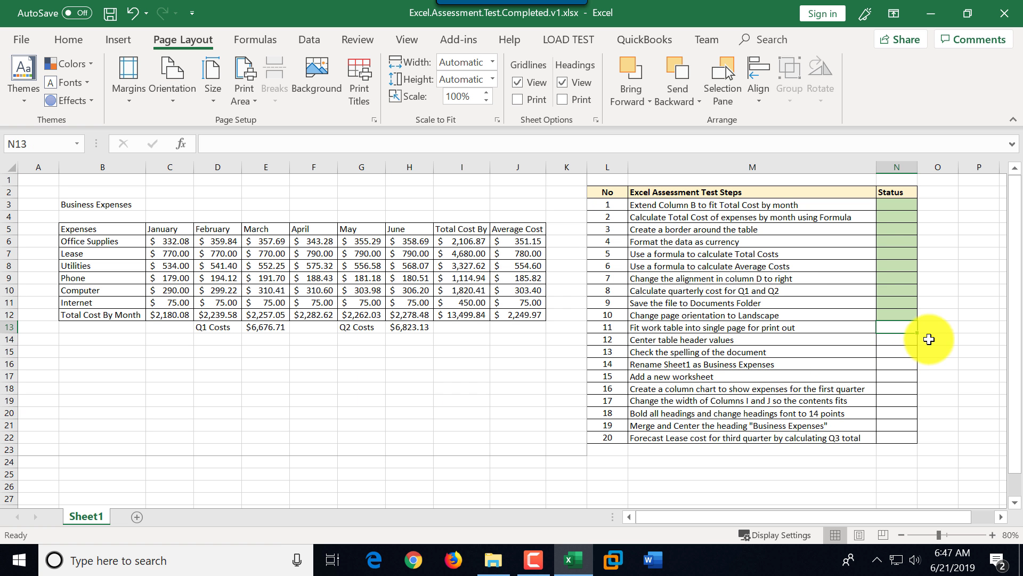
click(67, 41)
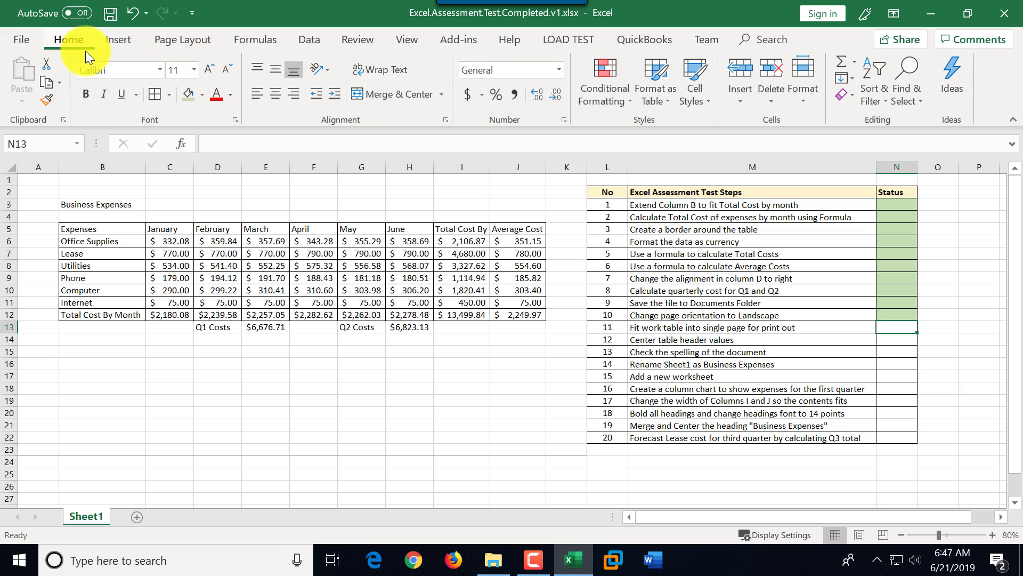
click(187, 96)
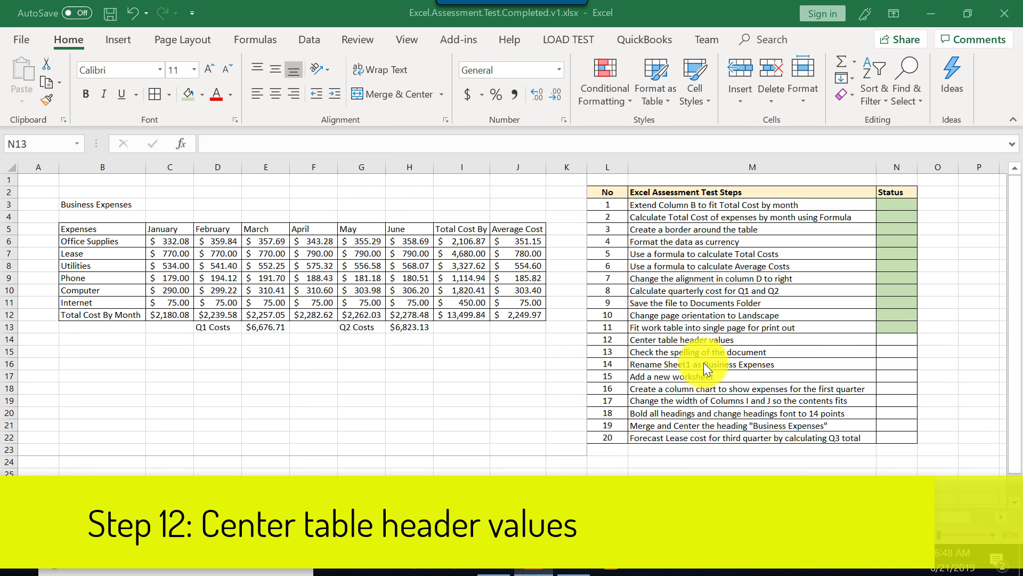
- Center the table header values in B5:J5 horizontally and fill task 12's Status cell N14 green
click(677, 341)
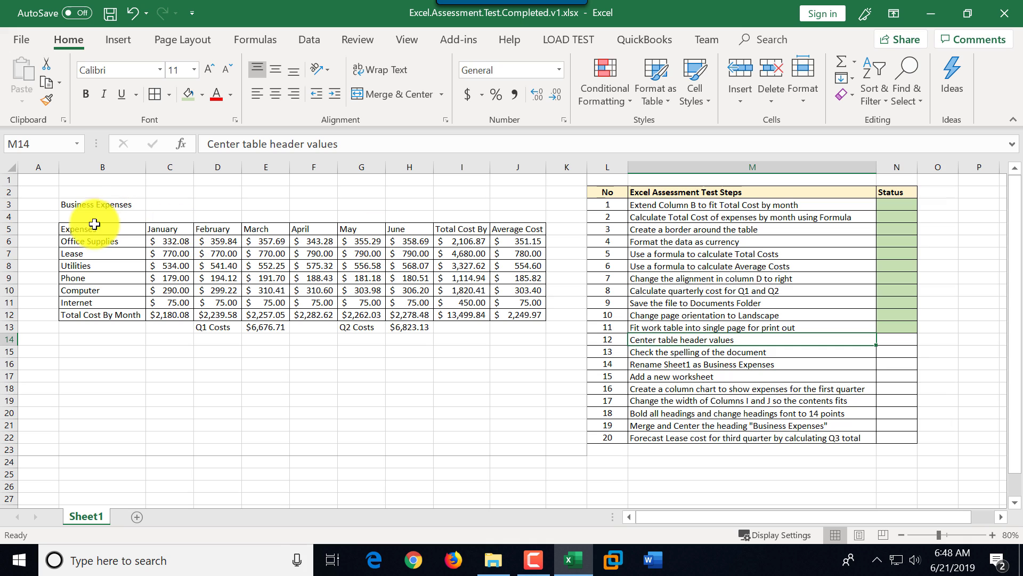
click(73, 230)
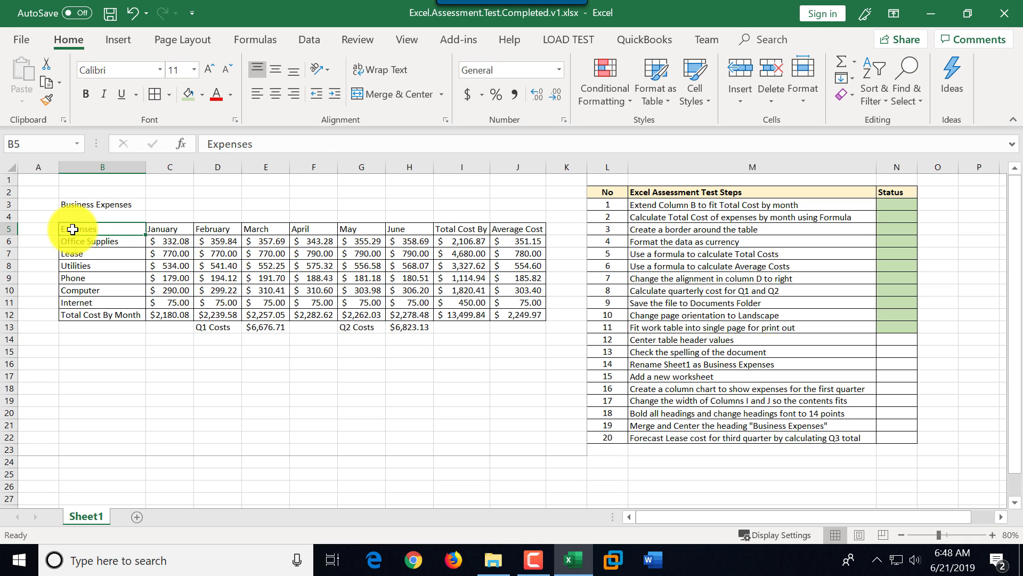
drag(73, 229, 512, 232)
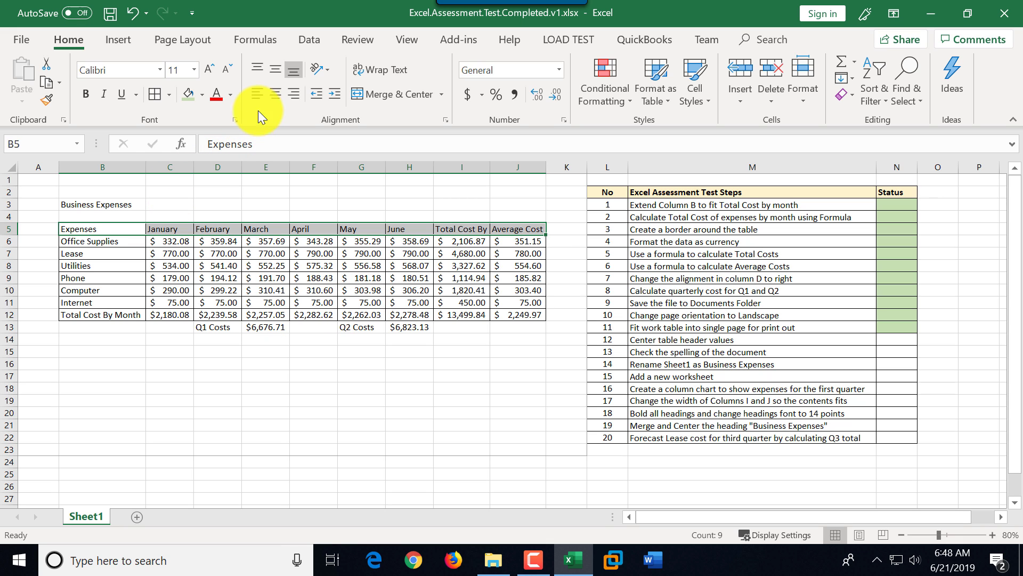
click(273, 96)
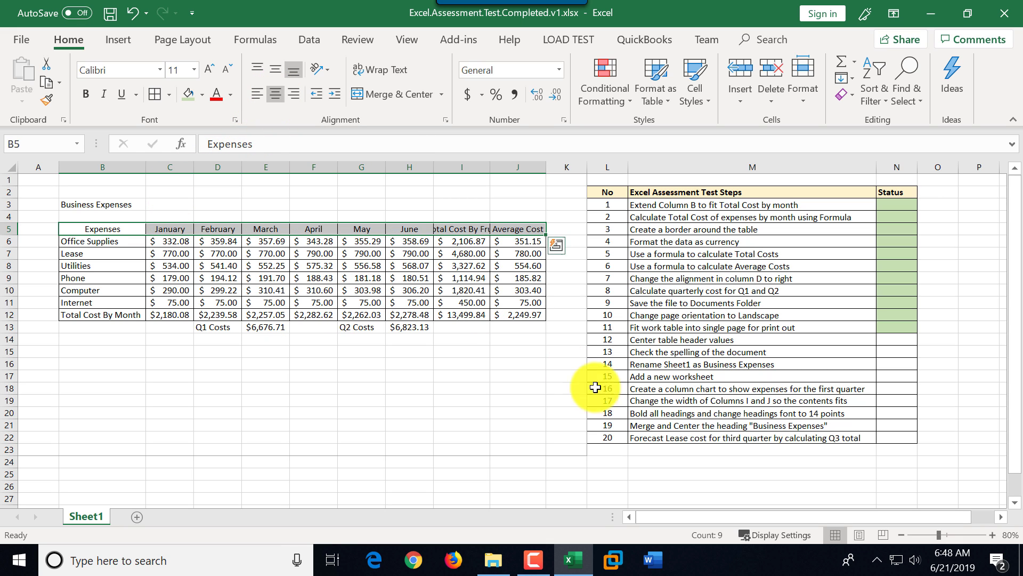
click(897, 339)
click(188, 94)
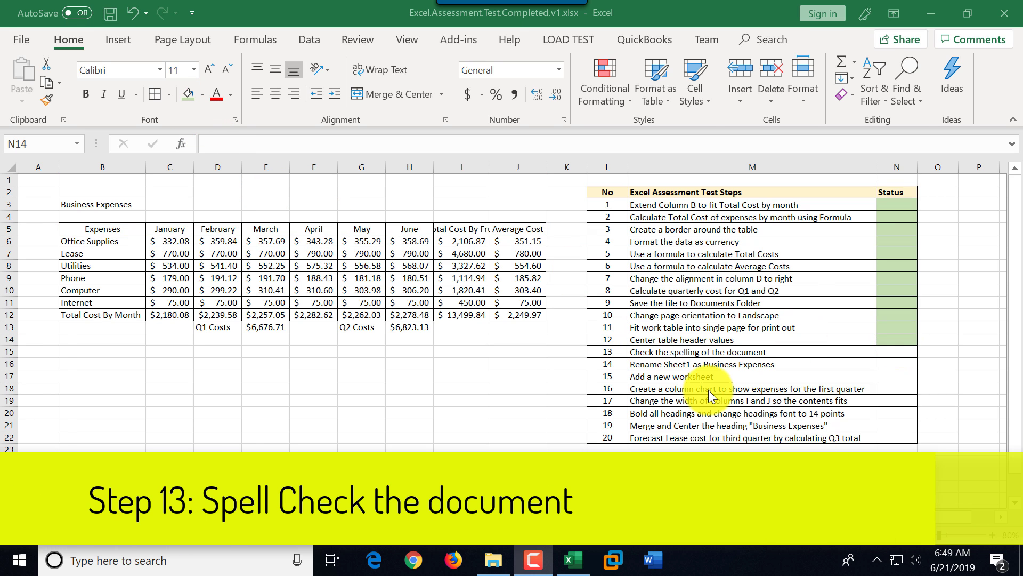
- Spell-check the worksheet for task 13, continuing the check from the beginning of the sheet
click(682, 353)
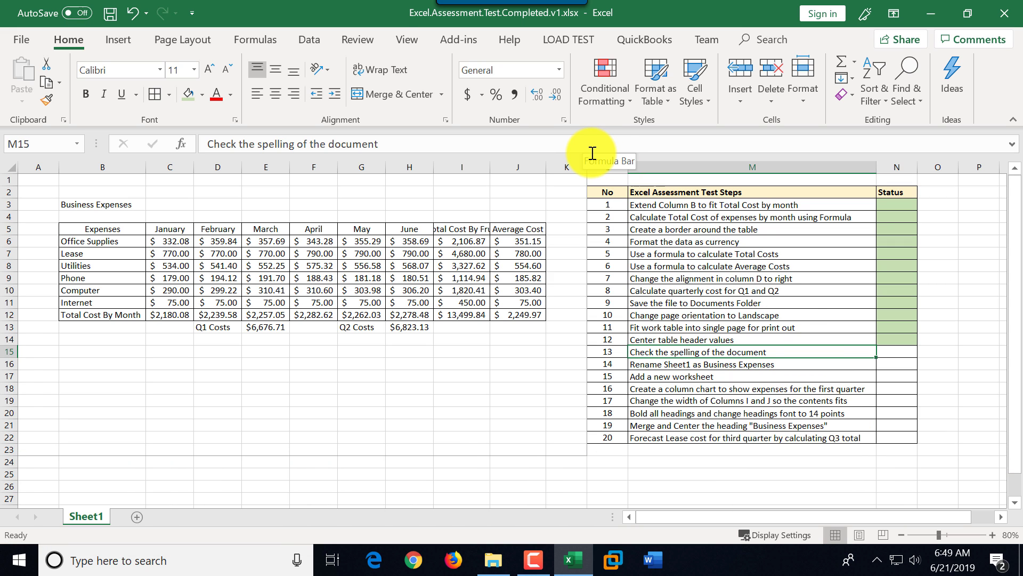
click(356, 39)
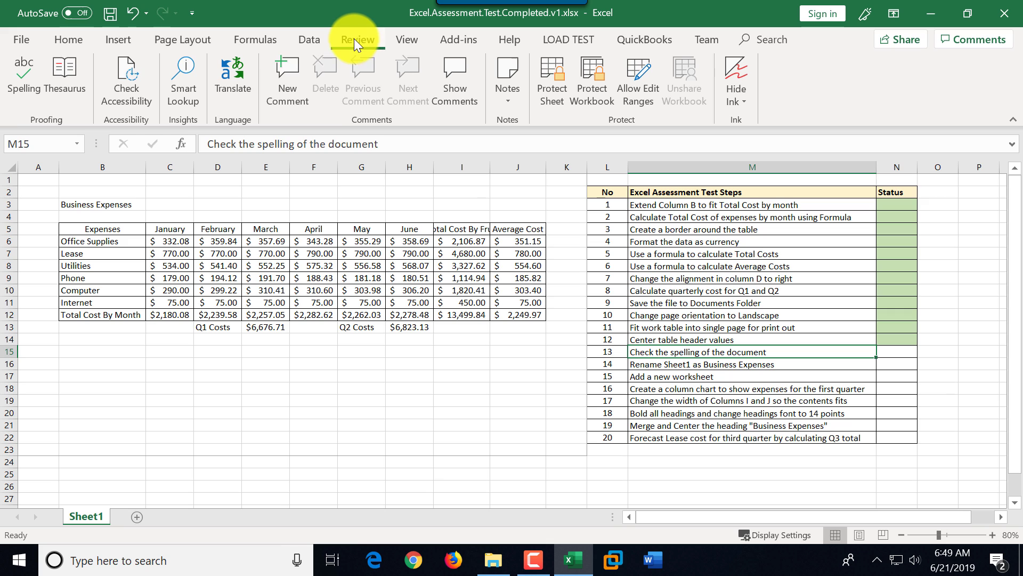
click(25, 82)
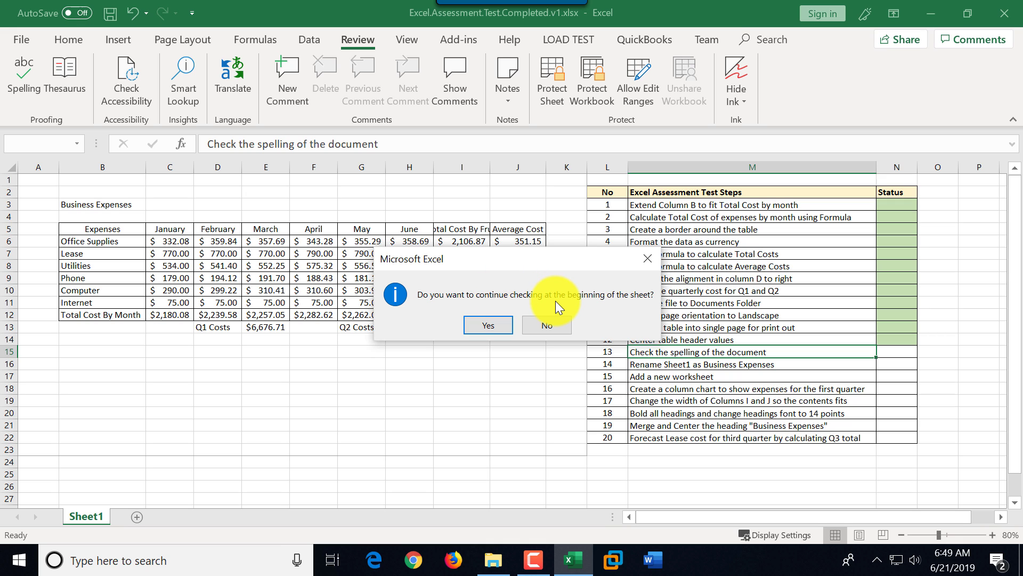
click(485, 323)
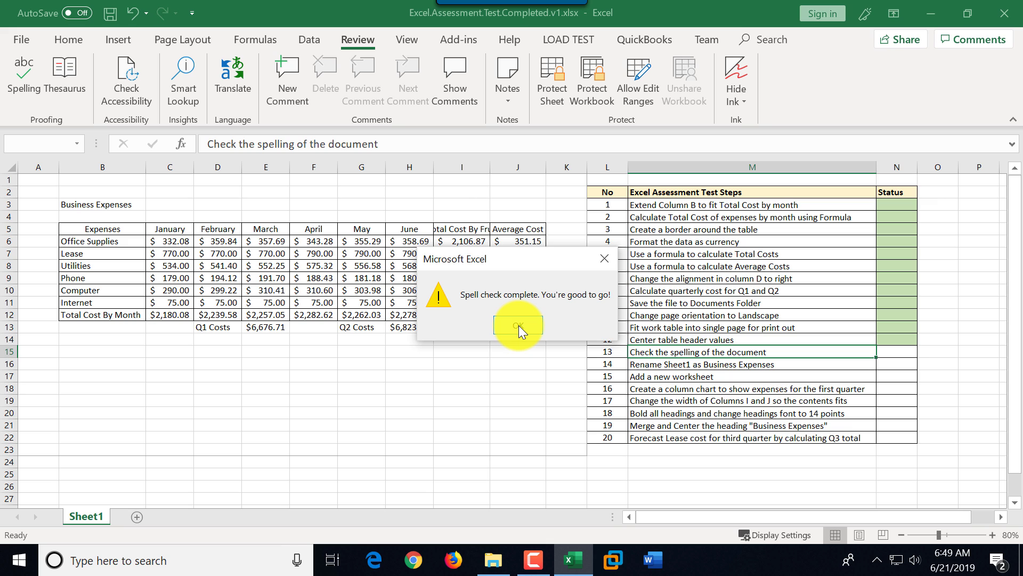
click(520, 325)
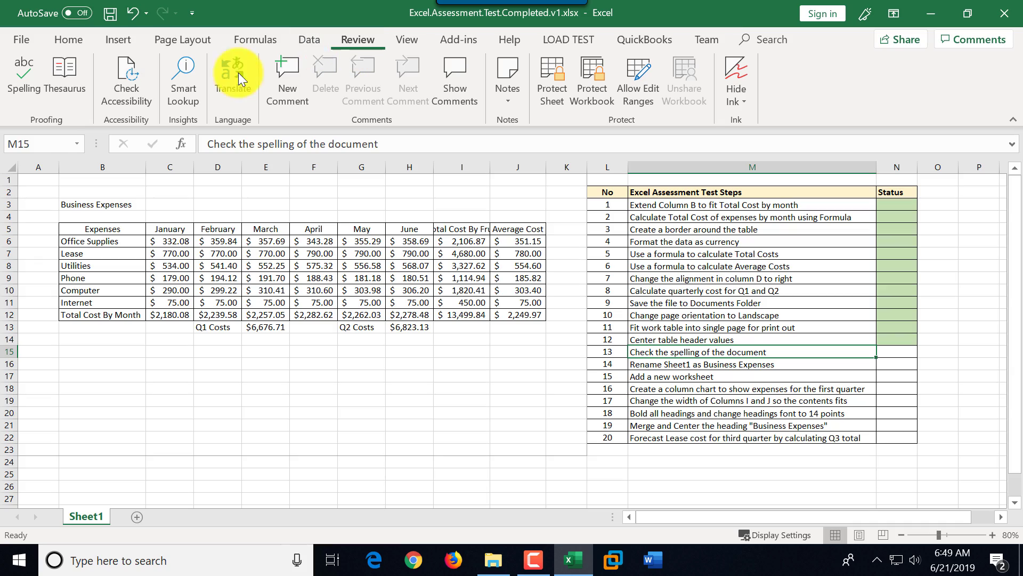
- Find the Spelling command by searching for "spelli", run it, and decline to continue from the sheet's beginning
click(68, 39)
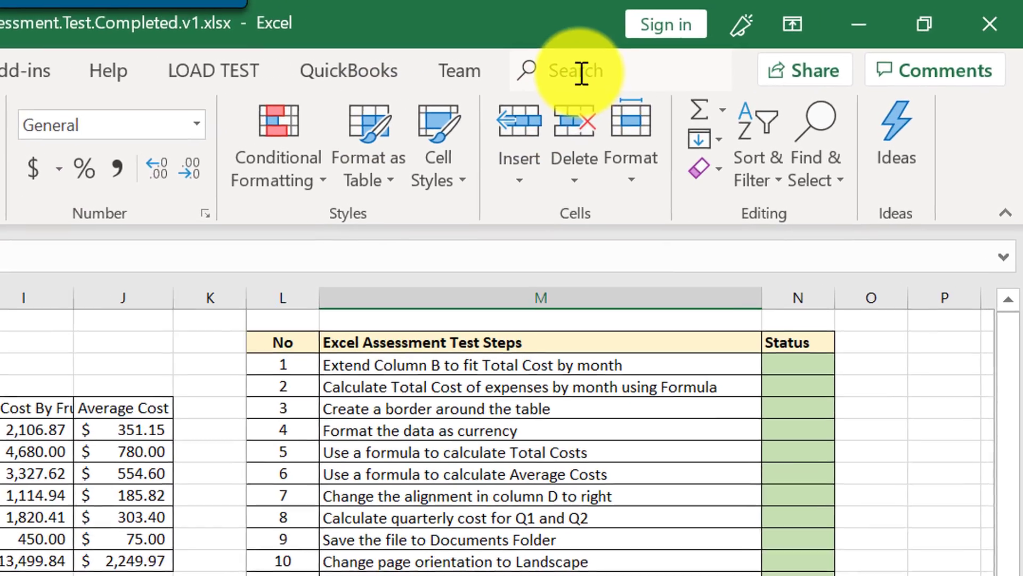
click(747, 44)
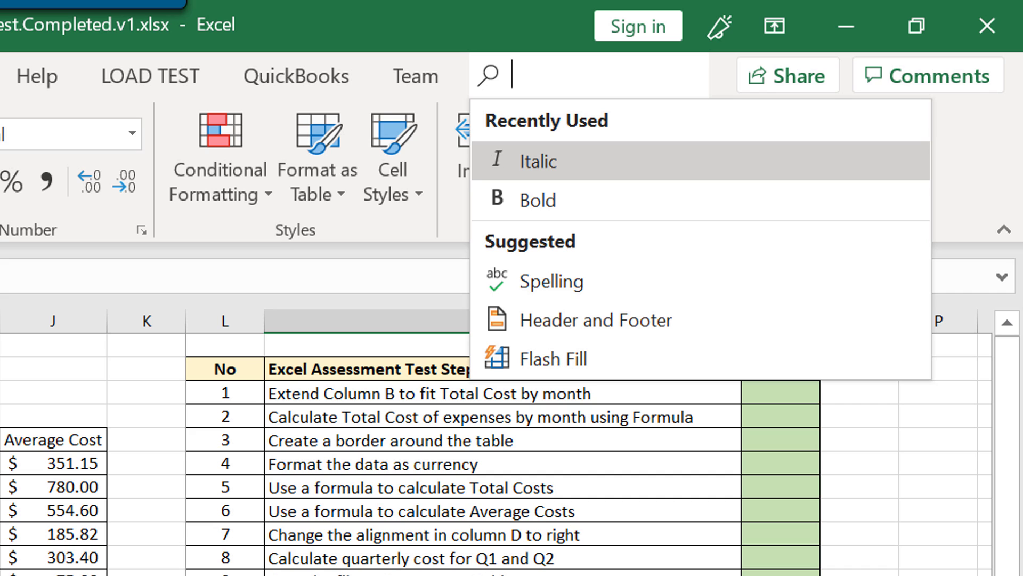
text(spe)
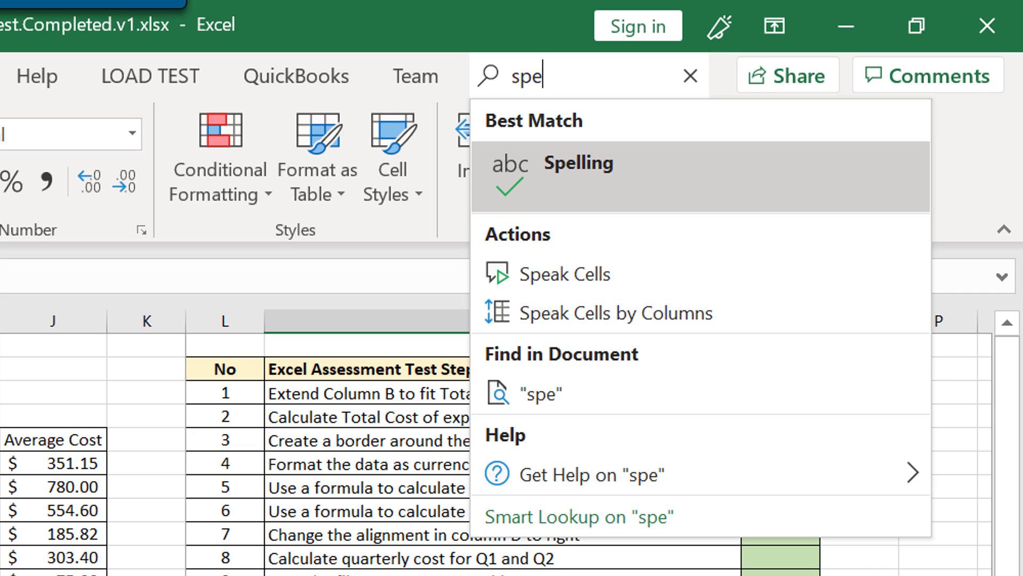
text(lli)
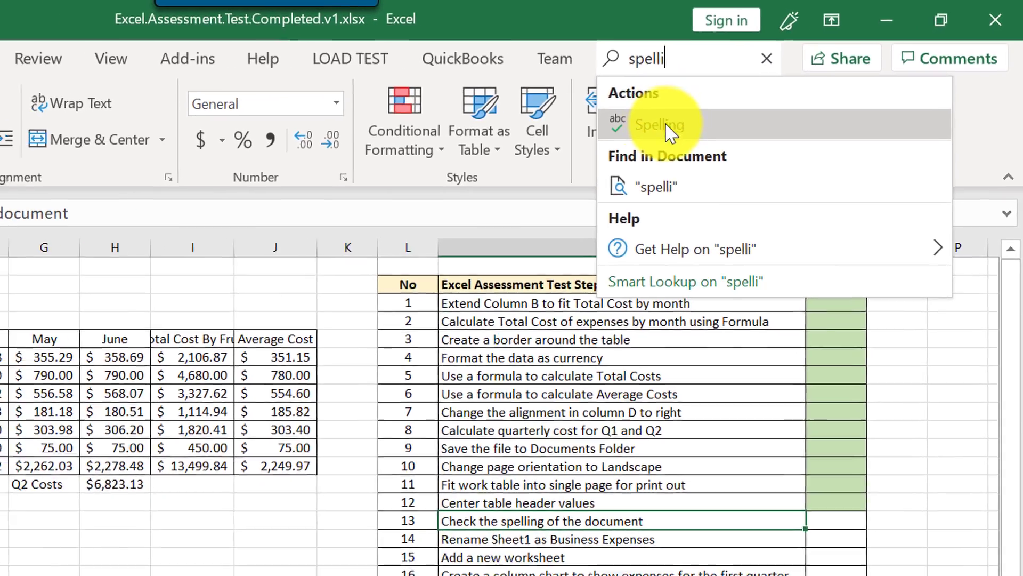
click(578, 160)
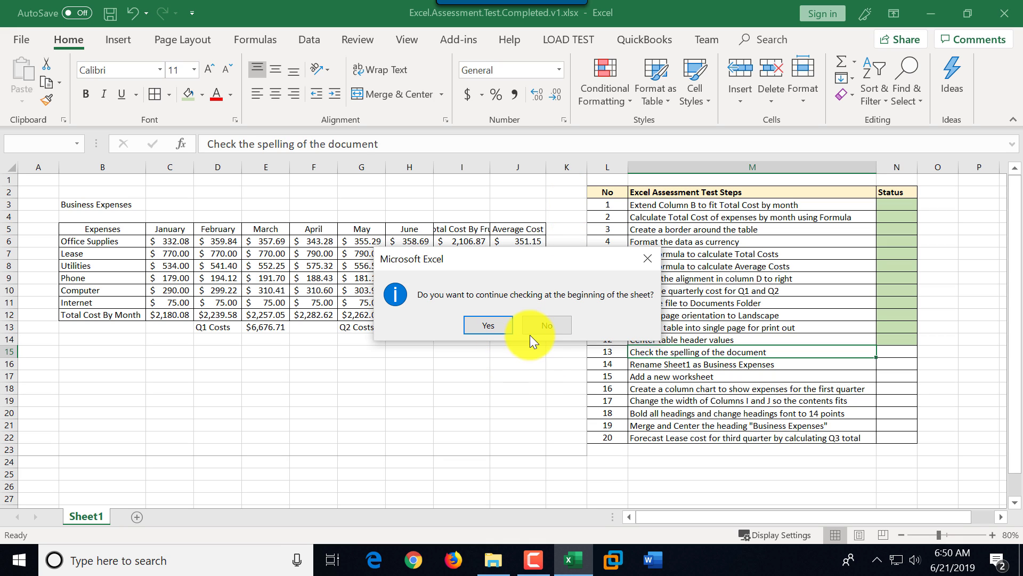
click(556, 326)
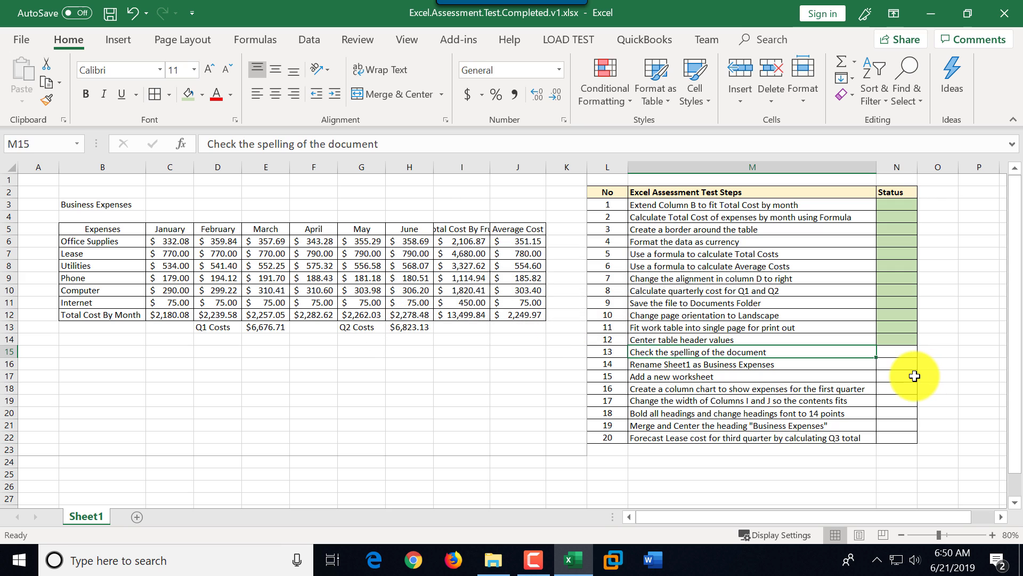
- Fill task 13's Status cell N15 green
click(898, 354)
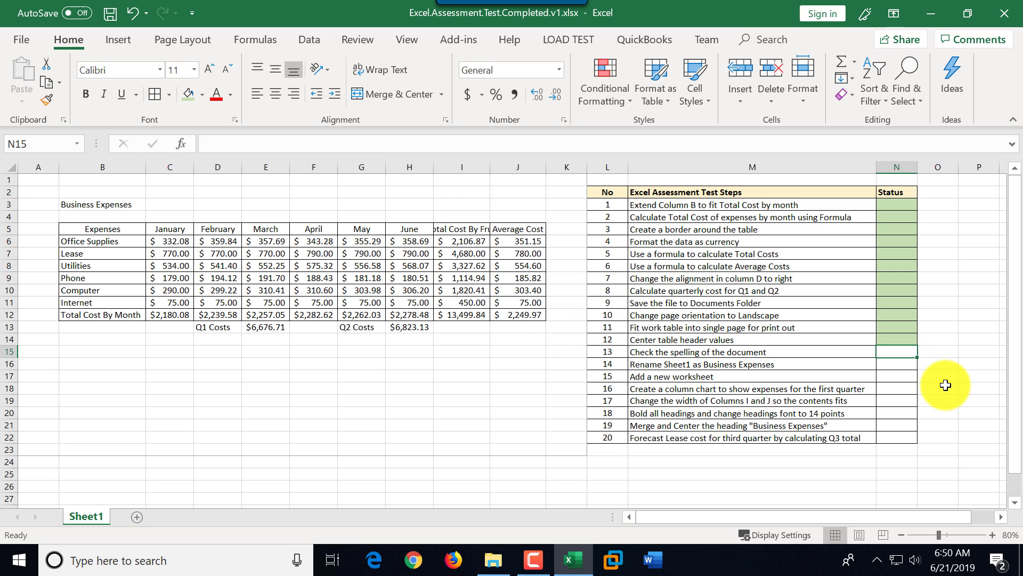
click(191, 95)
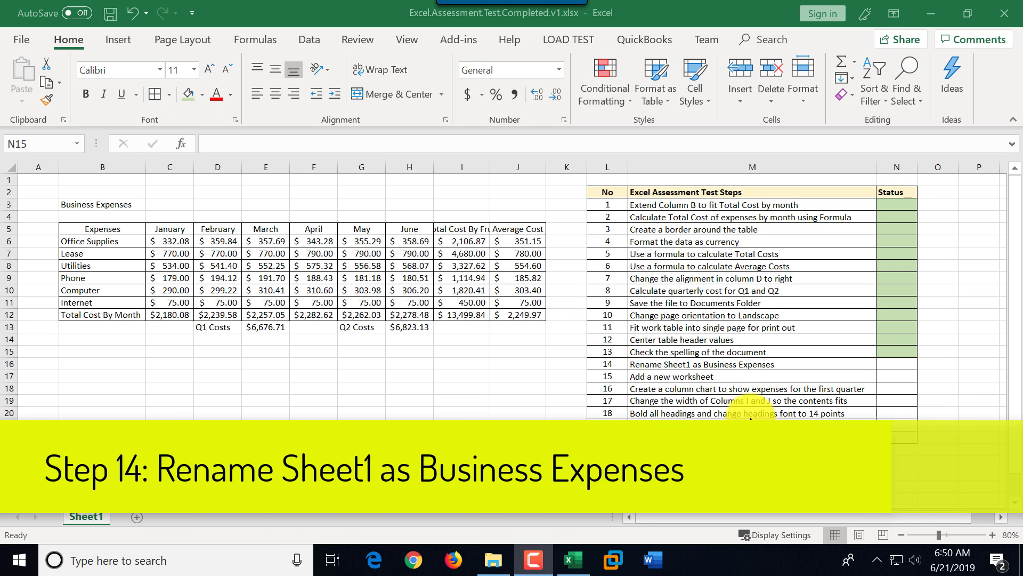
- Rename the worksheet Sheet1 as "Business Expense" for task 14
click(668, 364)
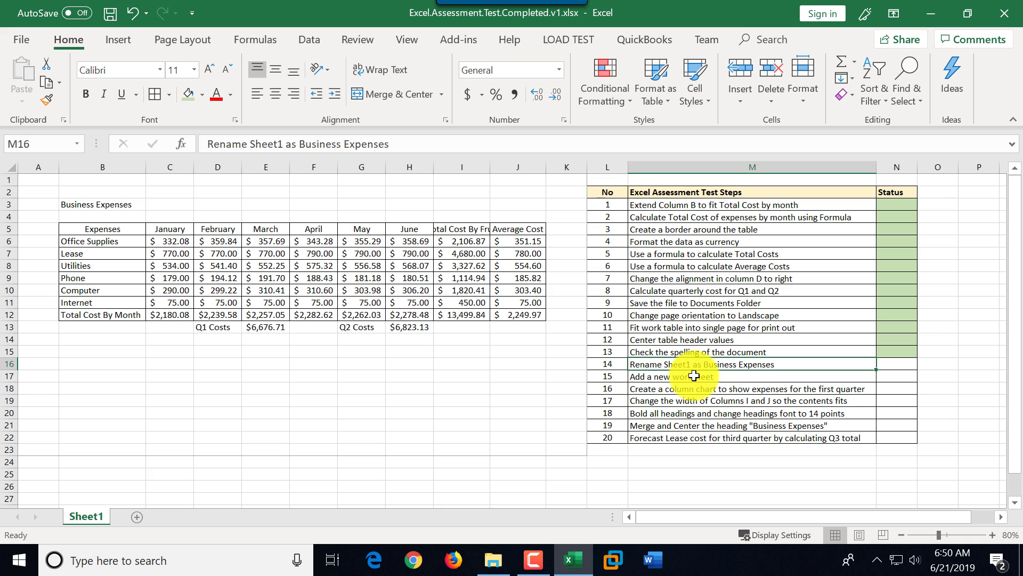
right_click(94, 519)
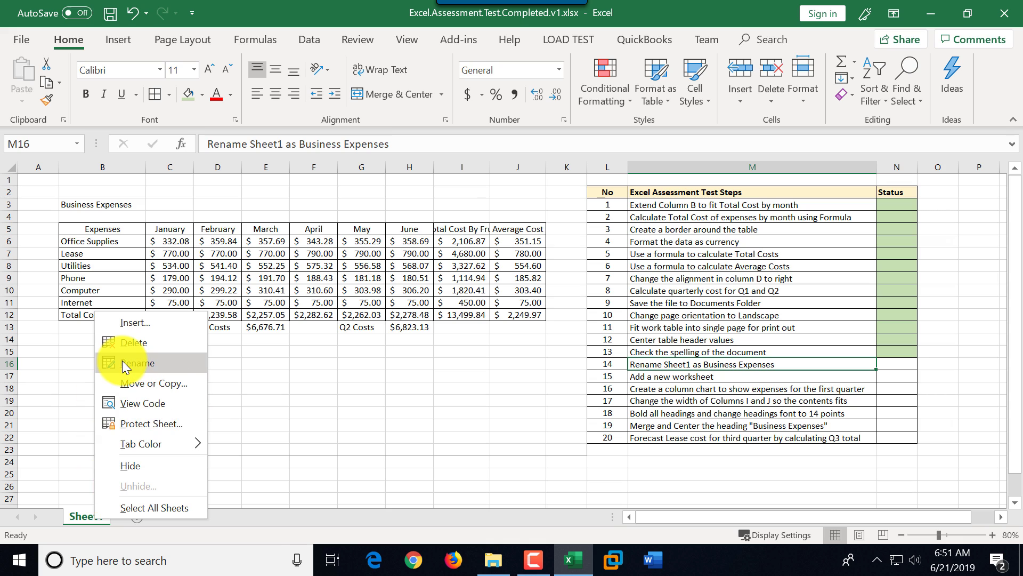
click(86, 518)
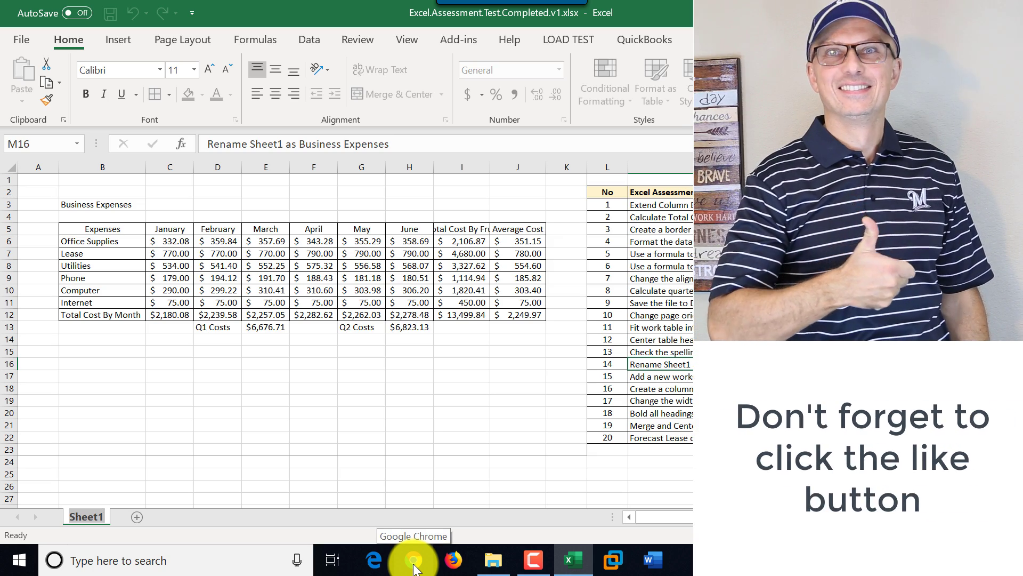
text(Business Expense)
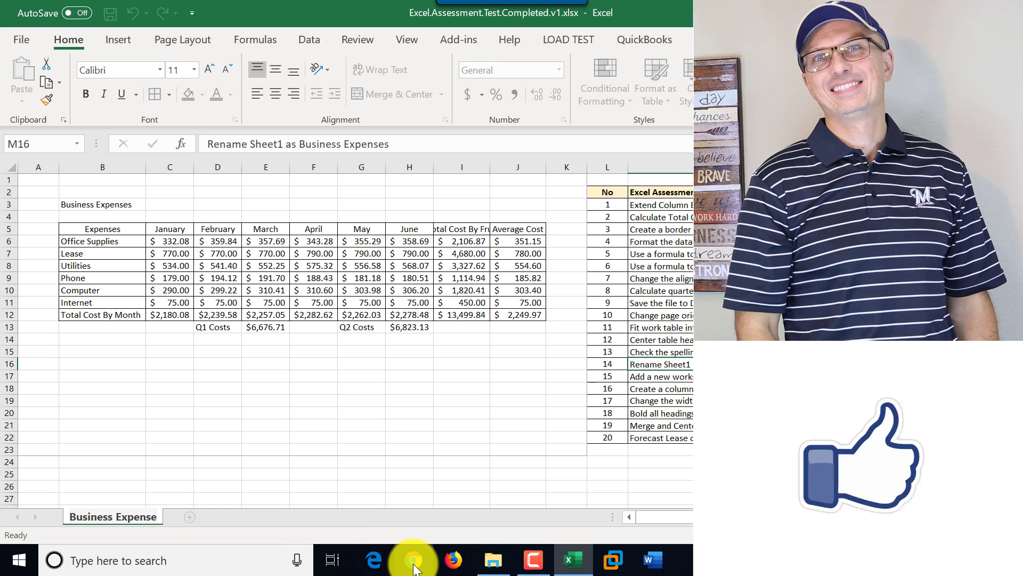
click(217, 438)
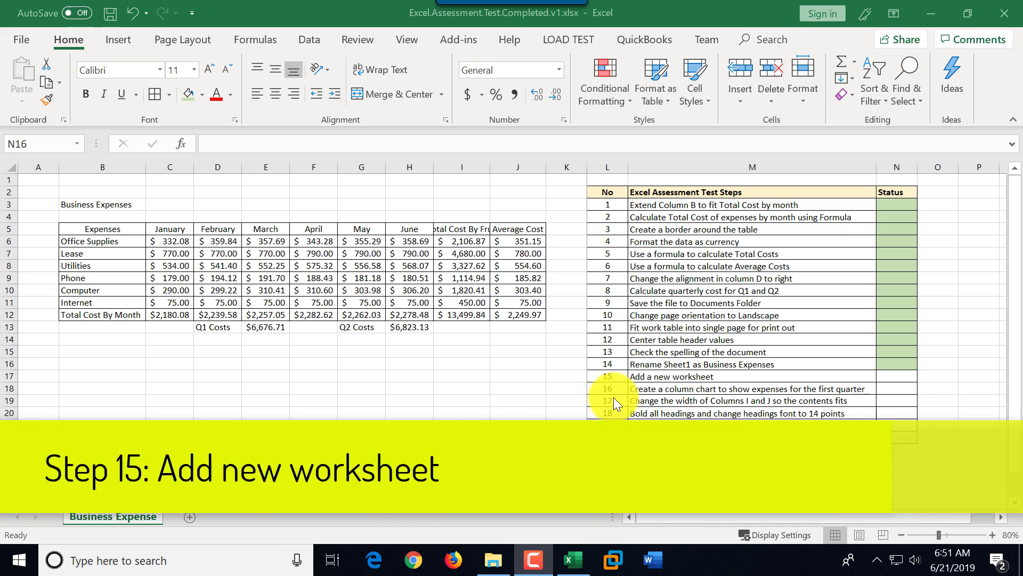
- Add a new blank worksheet, then return to Business Expense and fill task 15's Status cell N17 green
click(684, 378)
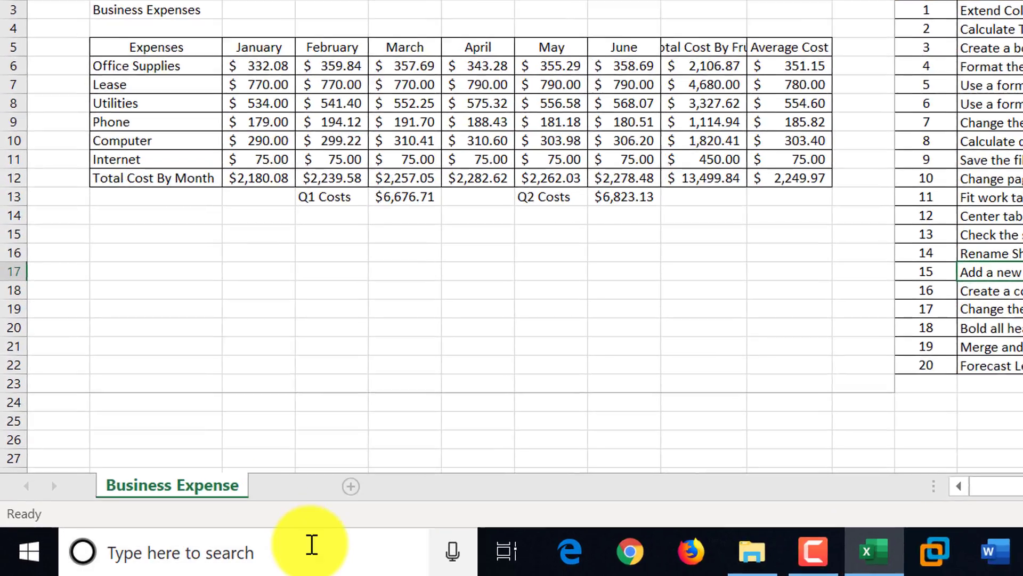
click(245, 499)
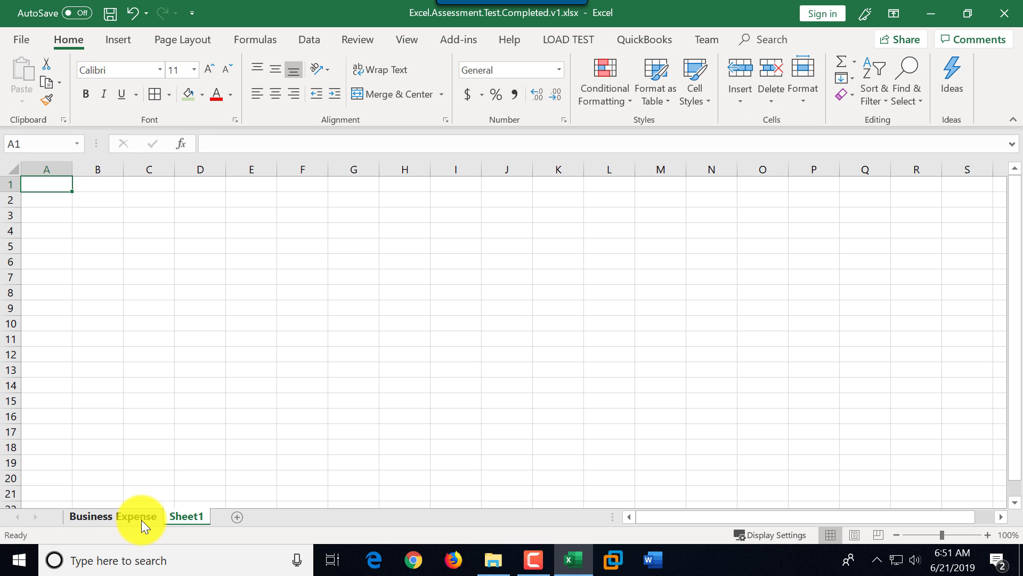
click(139, 517)
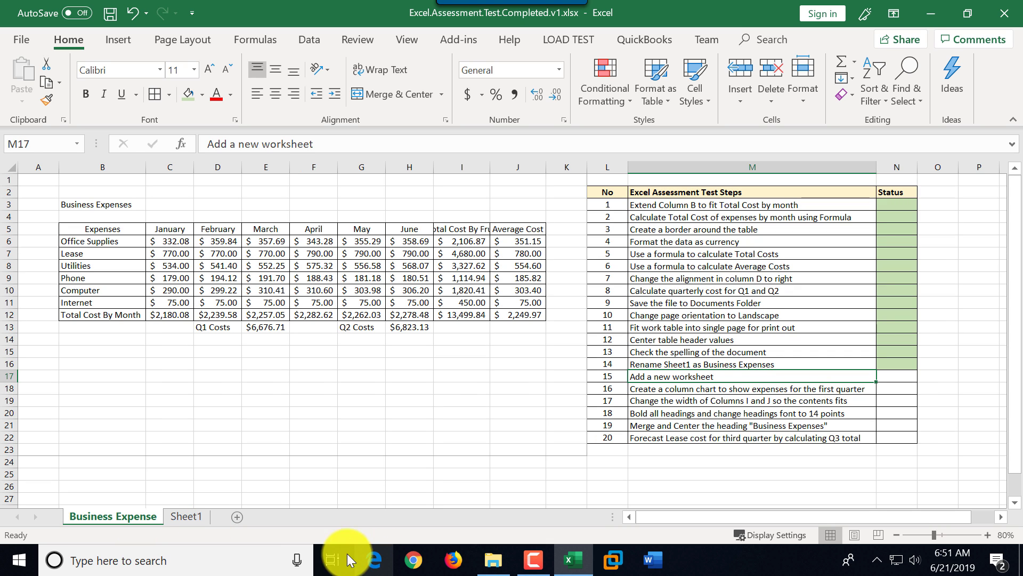
click(892, 377)
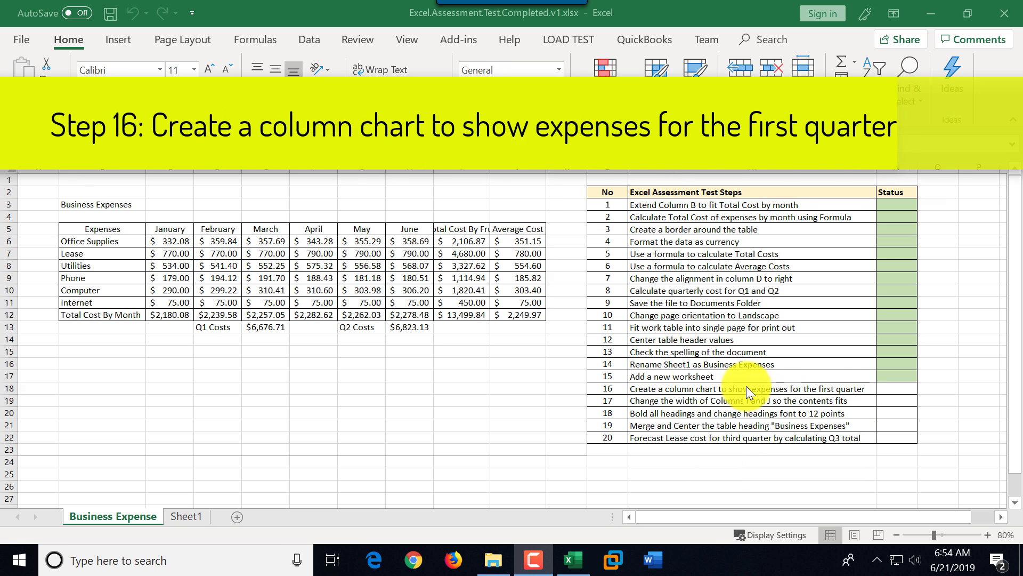
- Insert a 2-D clustered column chart of the first-quarter expenses from the range B5:E12
click(698, 390)
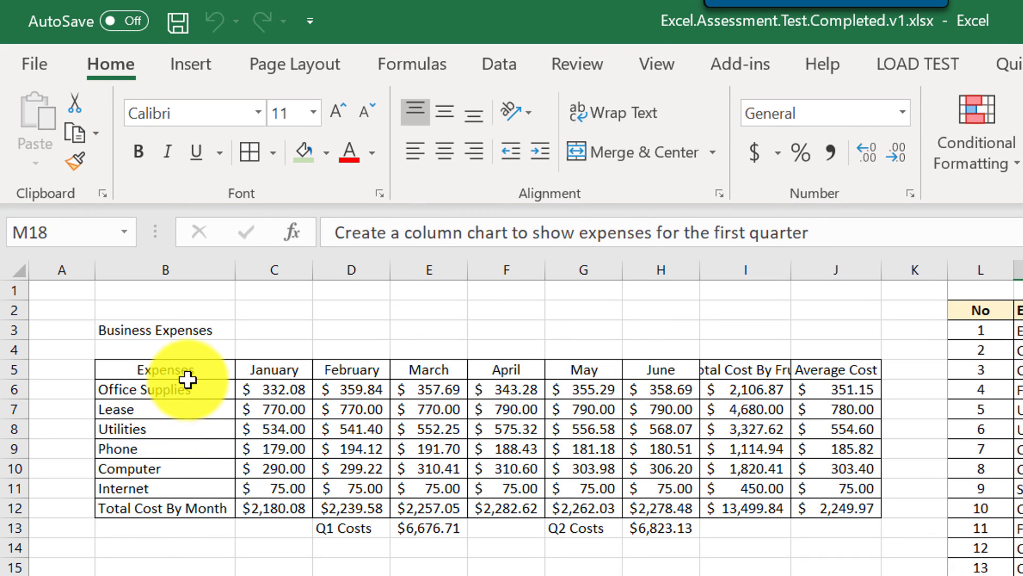
drag(190, 373, 447, 512)
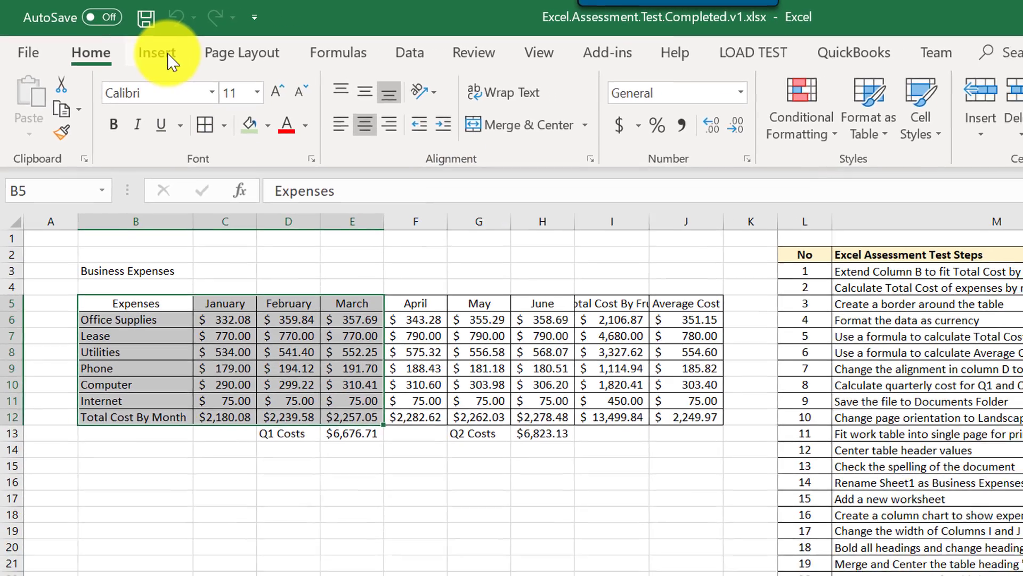
click(166, 56)
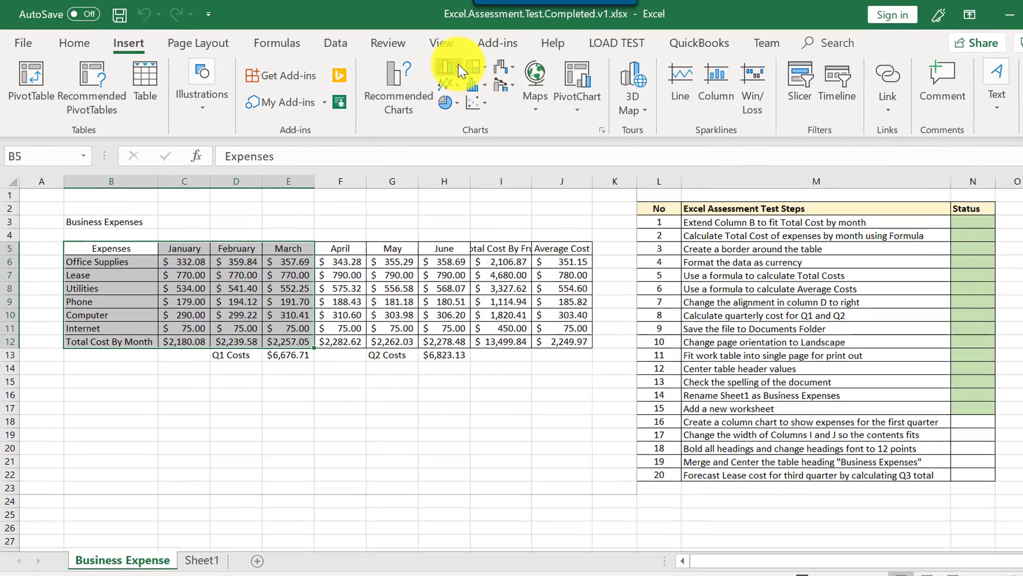
click(469, 70)
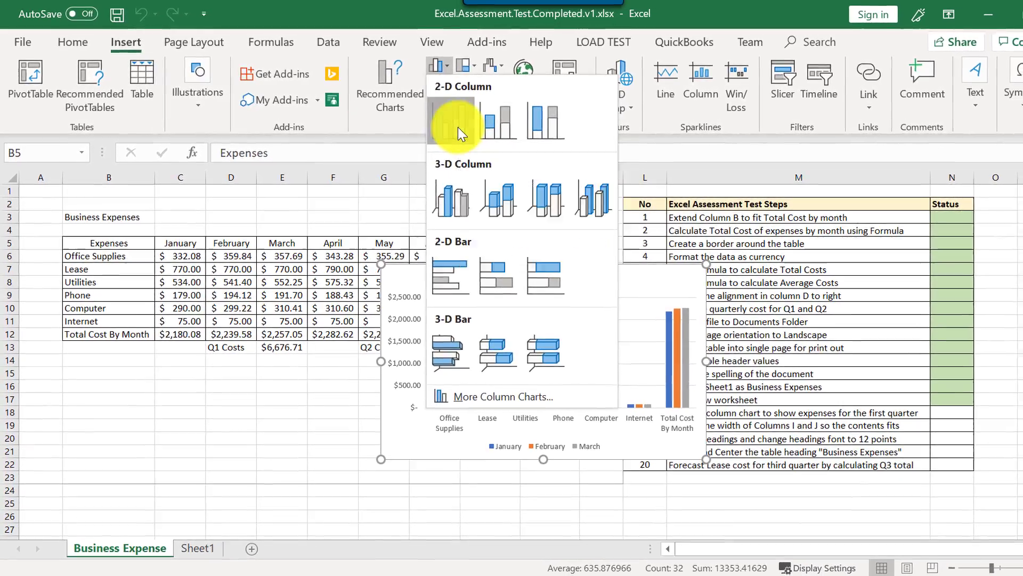
click(467, 130)
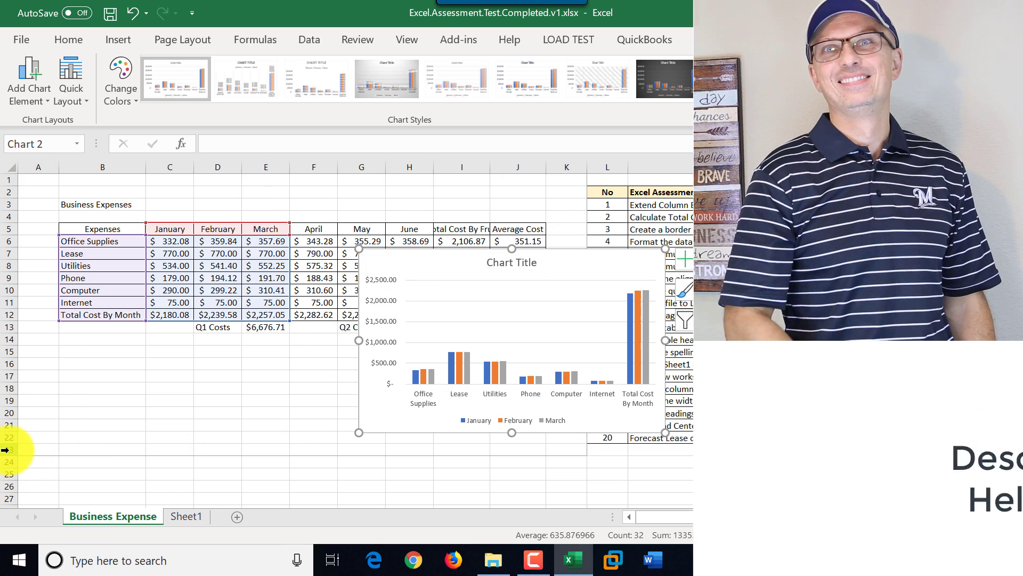
- Shrink the column chart and move it below the expenses table, covering about D14:H25
click(402, 277)
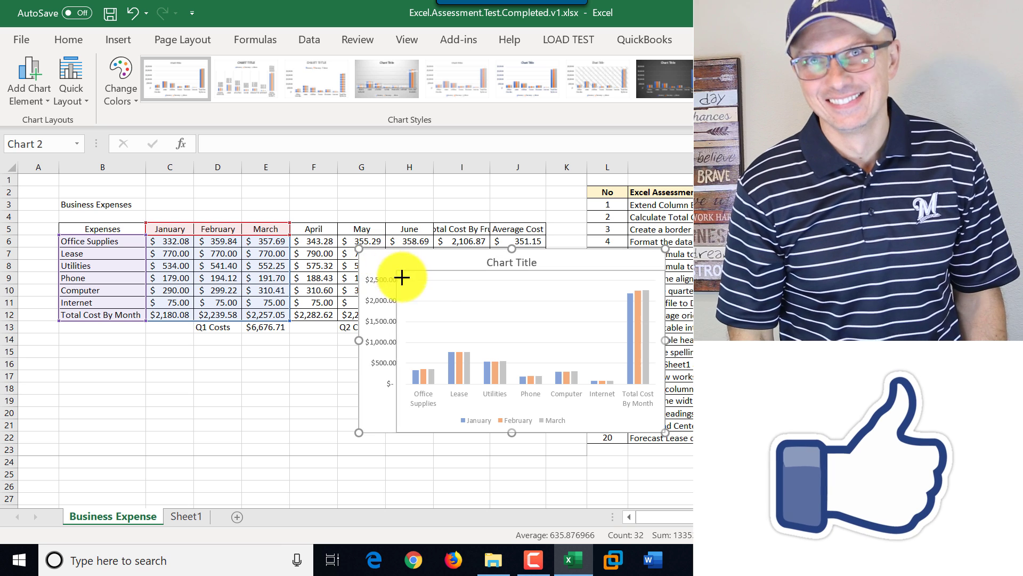
drag(402, 277, 457, 313)
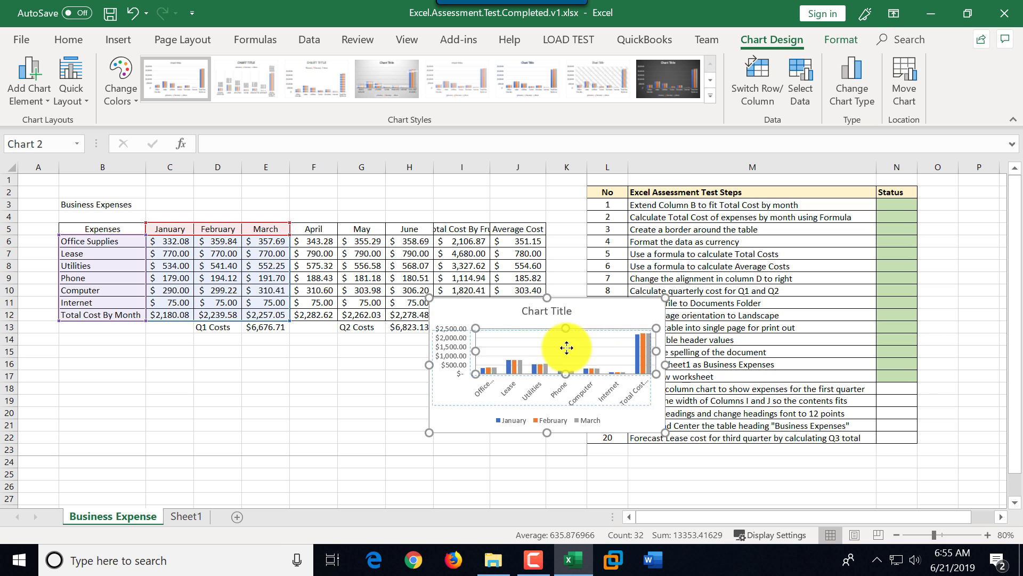
drag(590, 313, 365, 353)
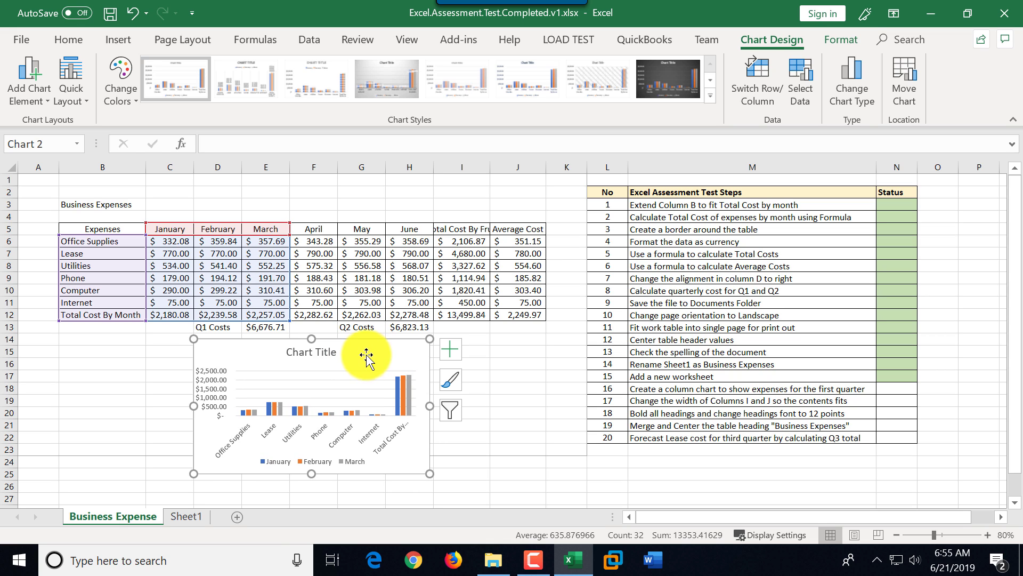
- Shrink the column chart to cover about D14:H23, and fill task 16's Status cell N18 green
drag(194, 340, 256, 359)
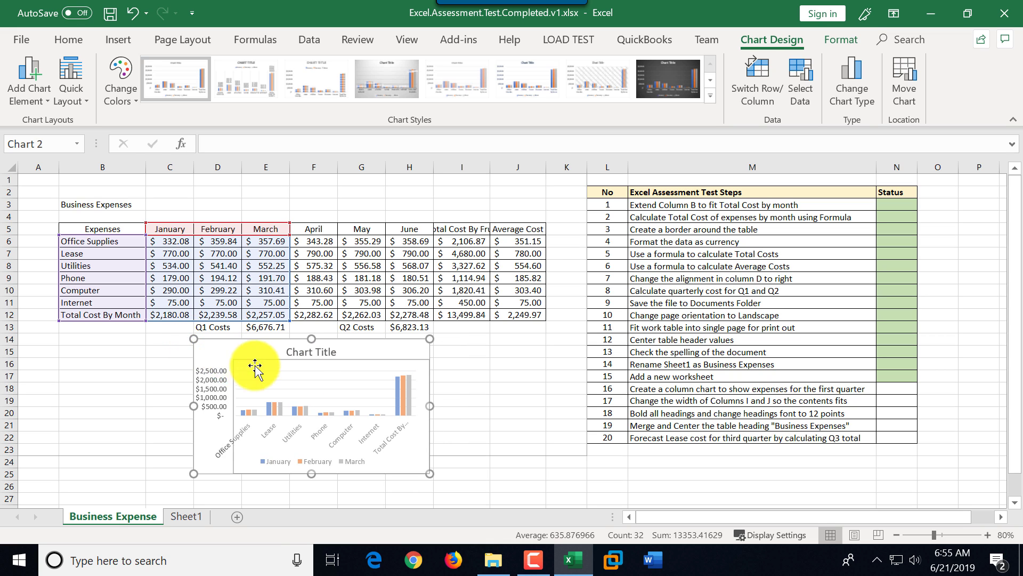
drag(389, 374, 330, 349)
drag(347, 352, 354, 351)
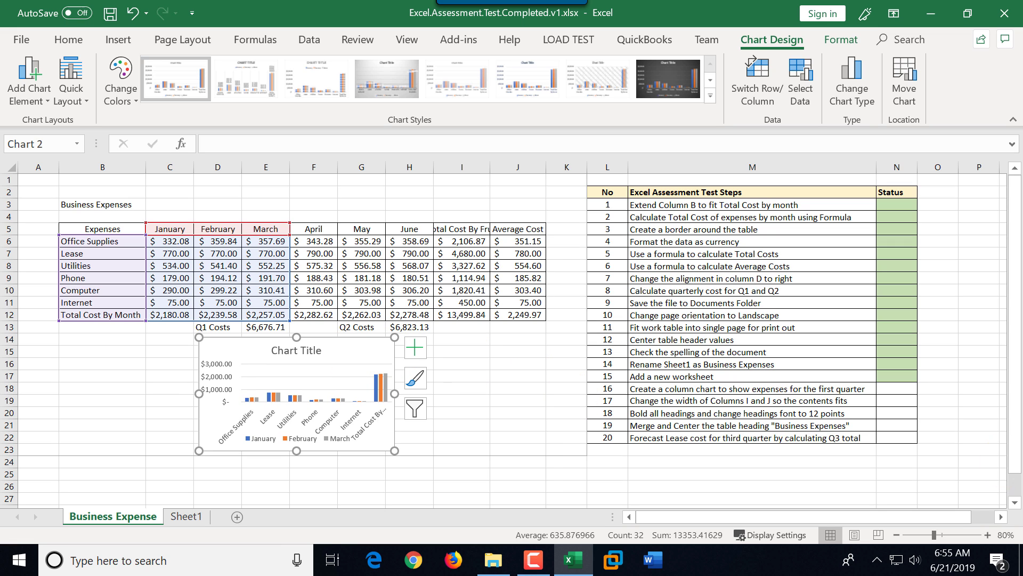
click(892, 392)
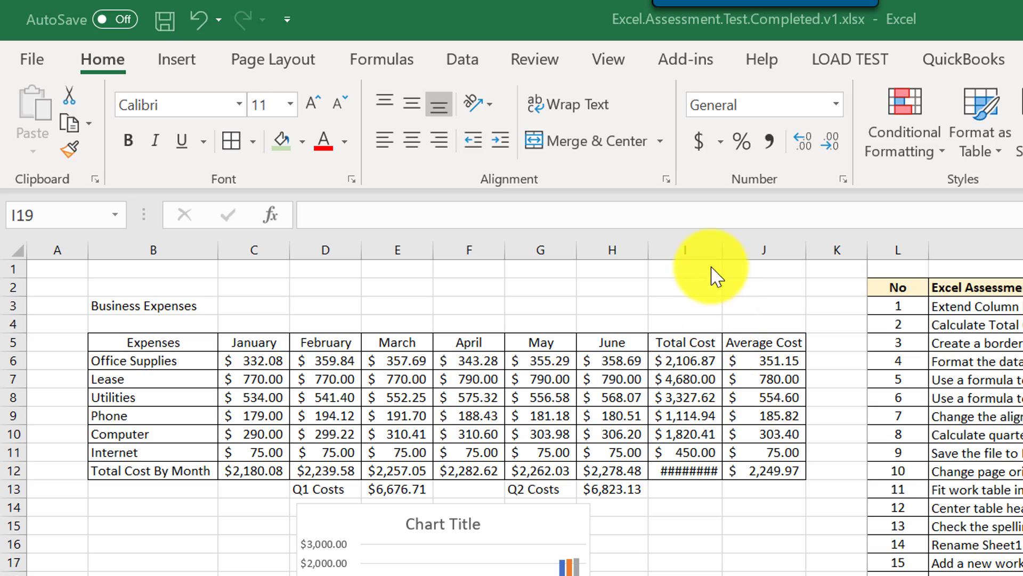
- Auto-fit the widths of columns I and J to their contents, and fill task 17's Status cell N19 green
click(722, 247)
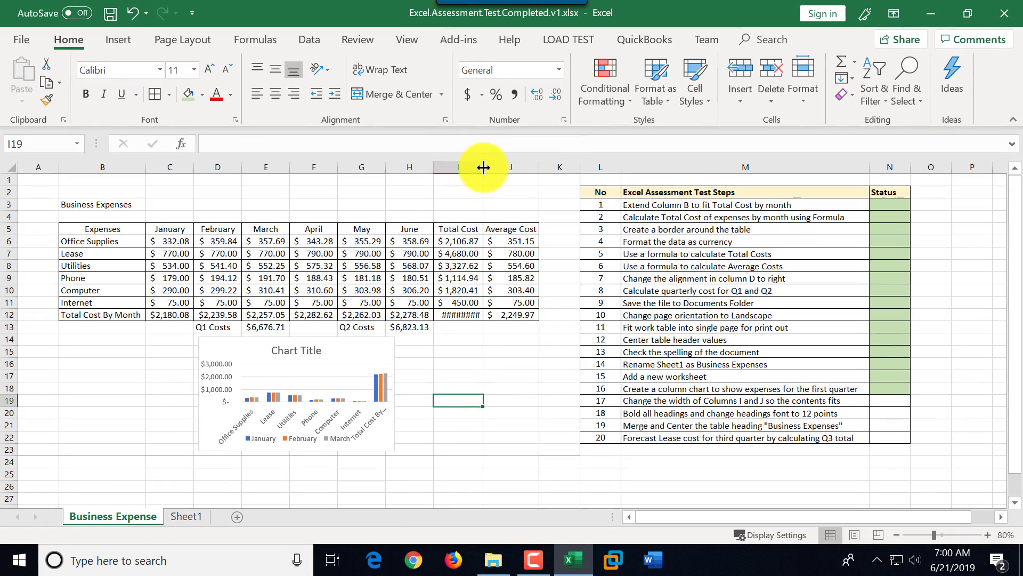
double_click(484, 167)
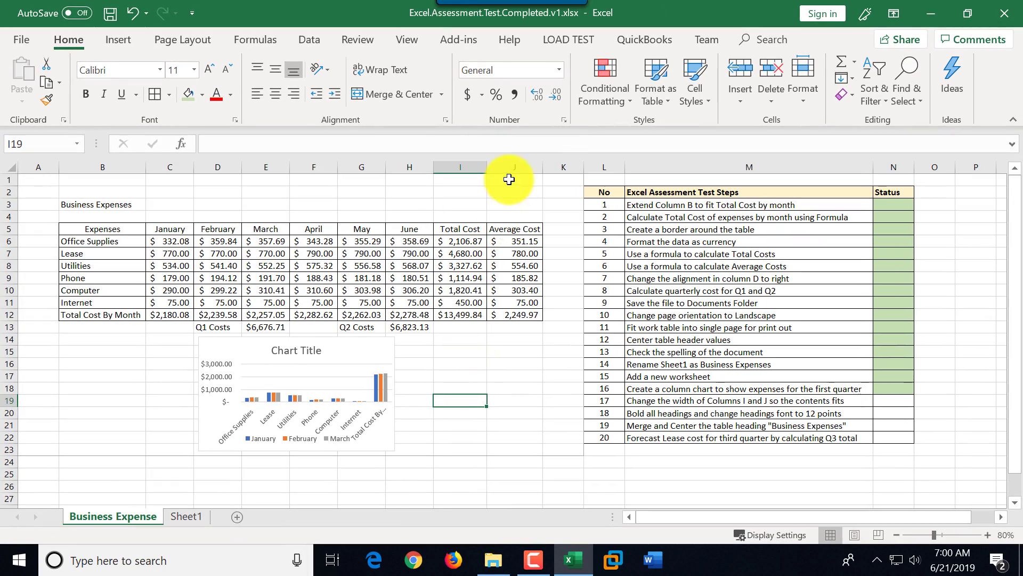
click(890, 403)
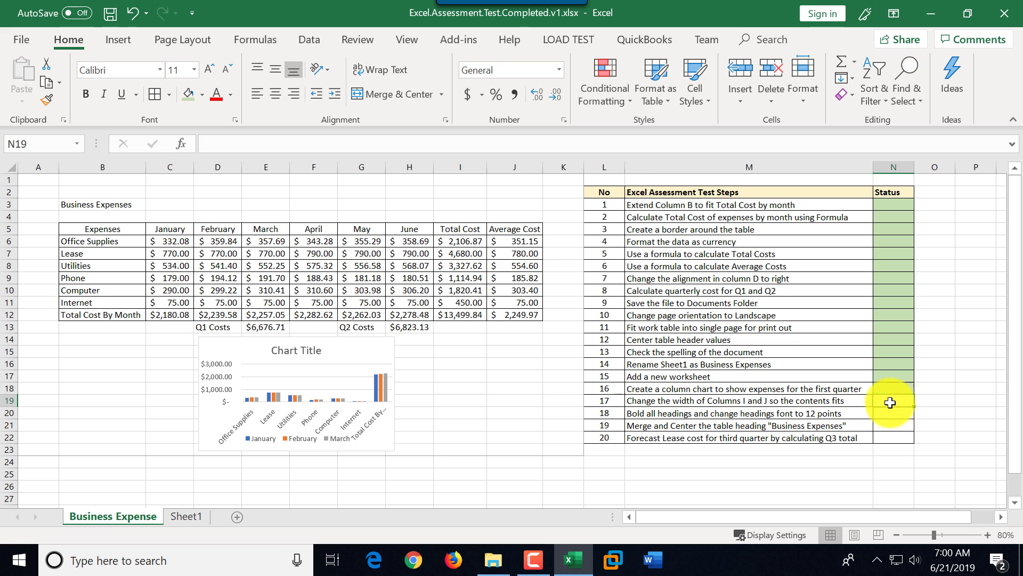
click(186, 101)
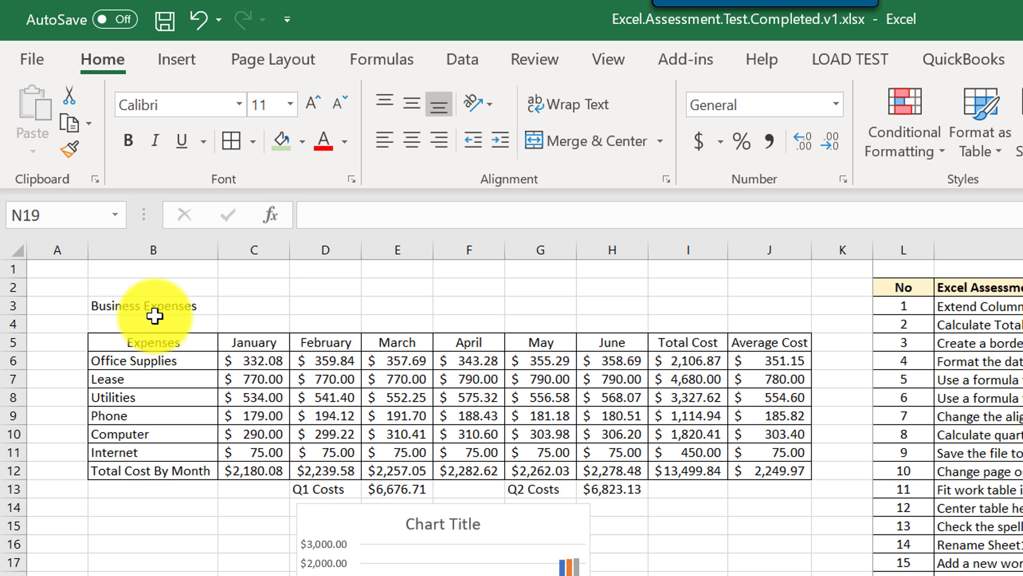
- Make the table headings in B5:J5 bold and set their font size to 12 points
drag(153, 338, 757, 349)
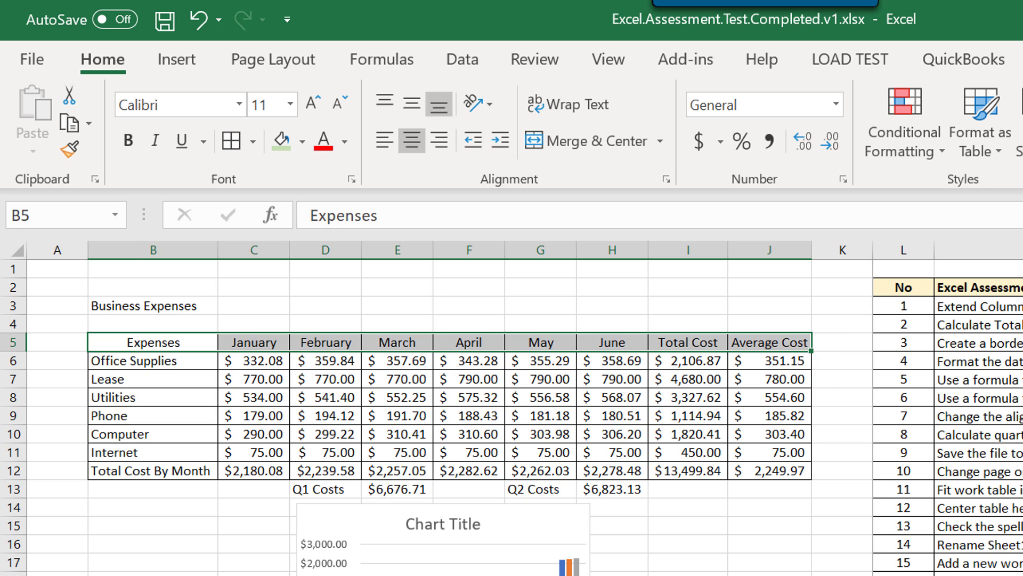
click(130, 143)
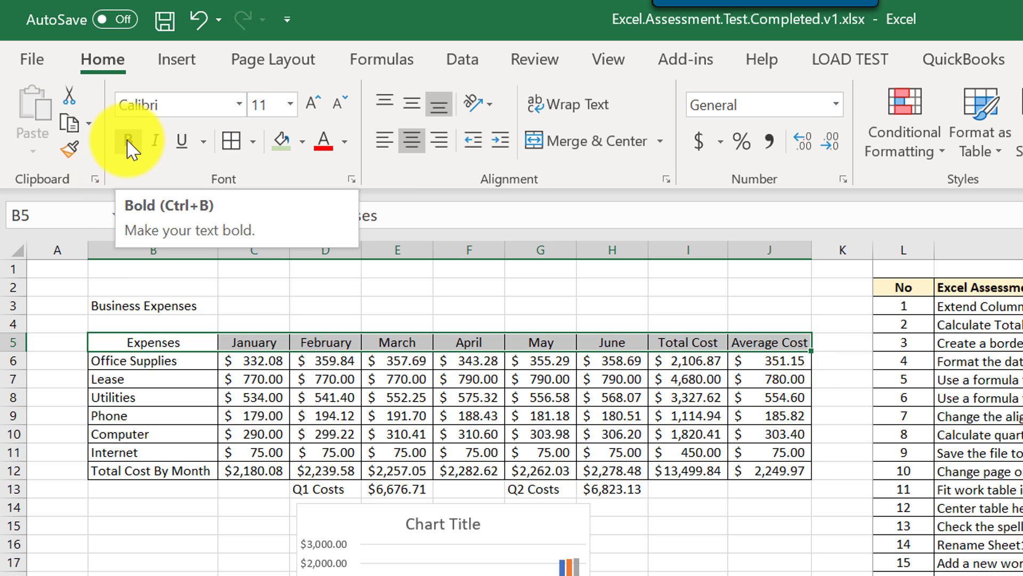
right_click(492, 344)
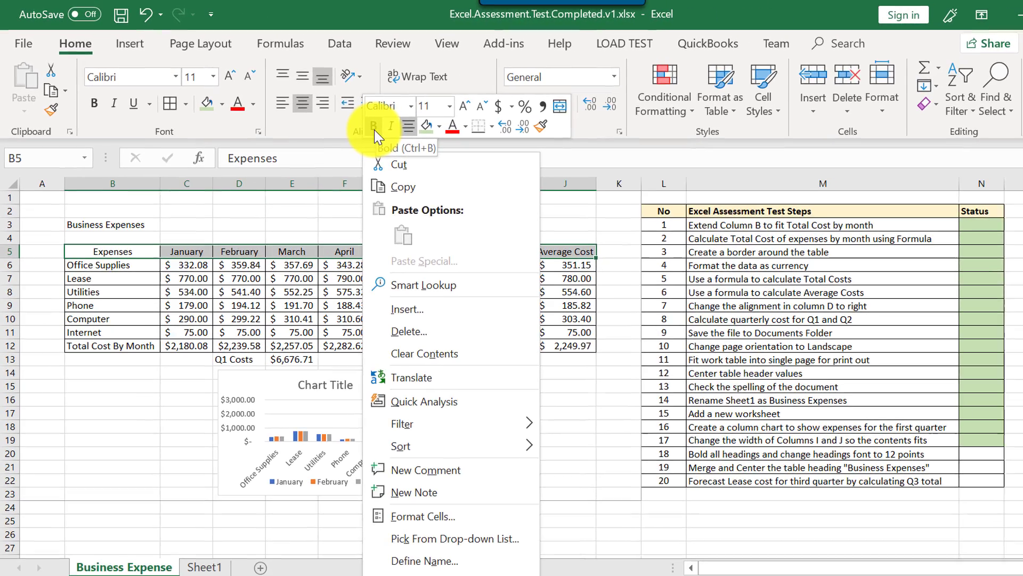
click(419, 144)
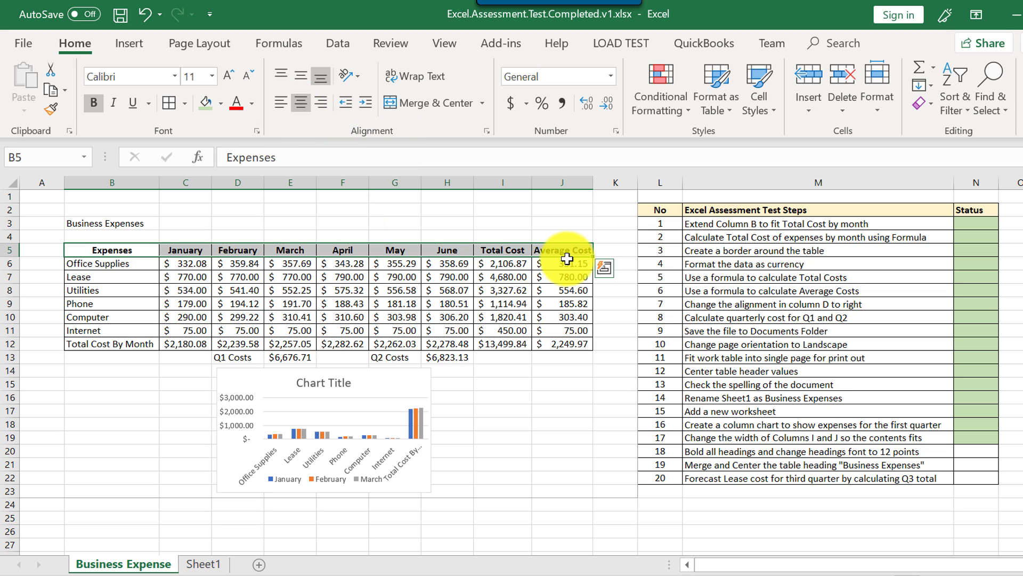
click(212, 78)
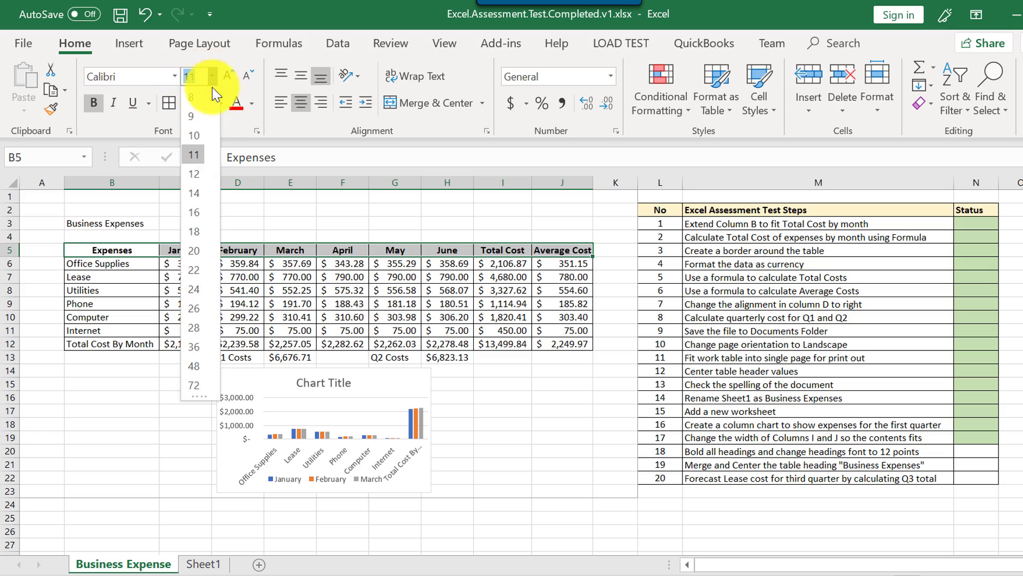
click(196, 171)
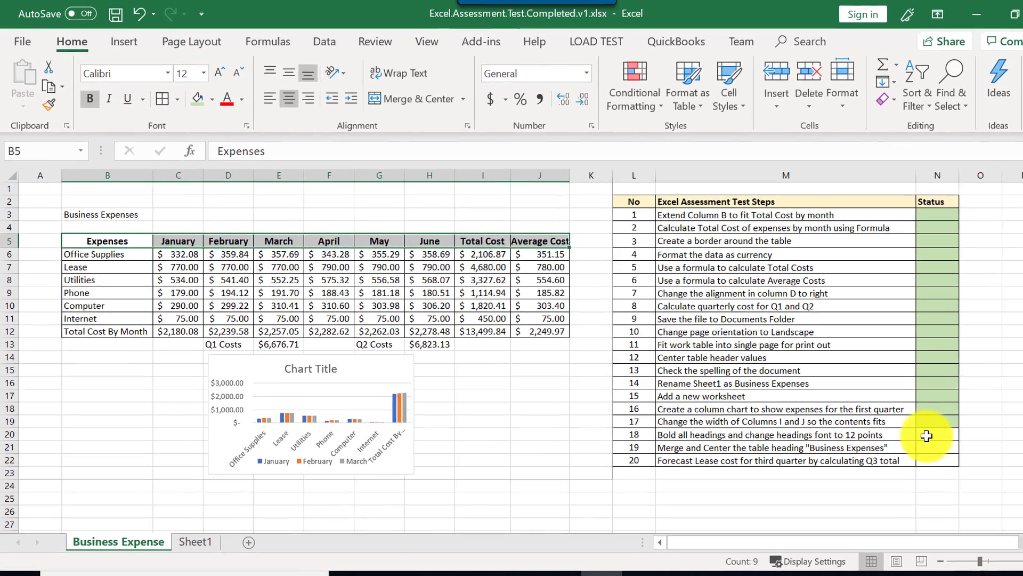
- Fill task 18's Status cell N20 green
click(959, 444)
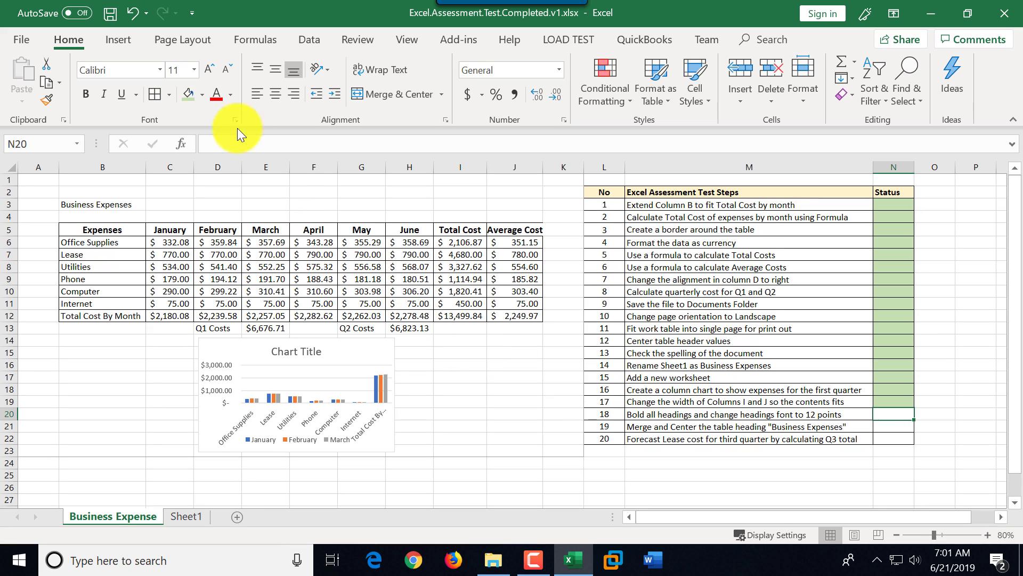
click(188, 95)
click(687, 455)
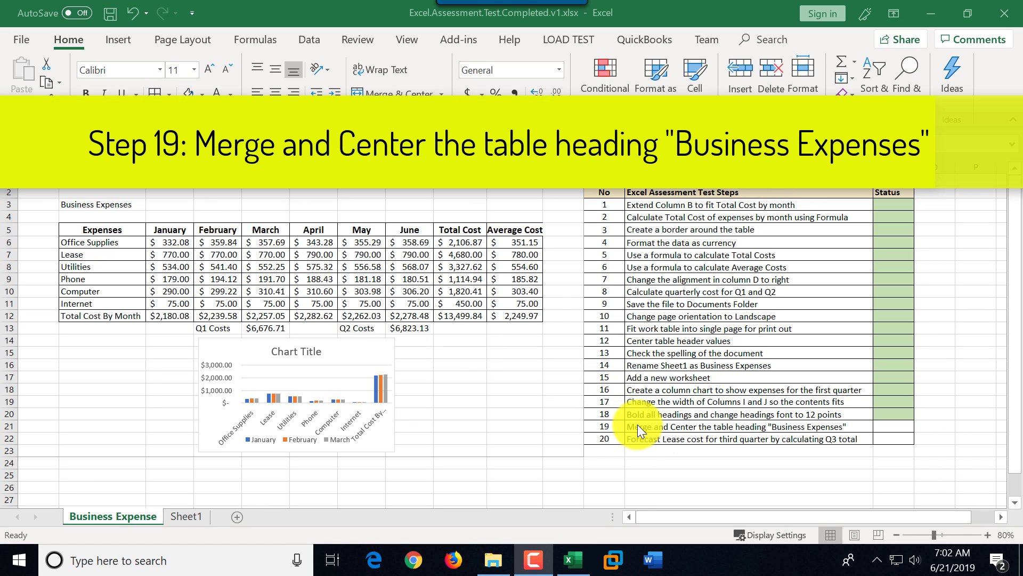
- Merge B3:J3 and centre the heading "Business Expenses" across the table, and fill task 19's Status cell N21 green
click(663, 425)
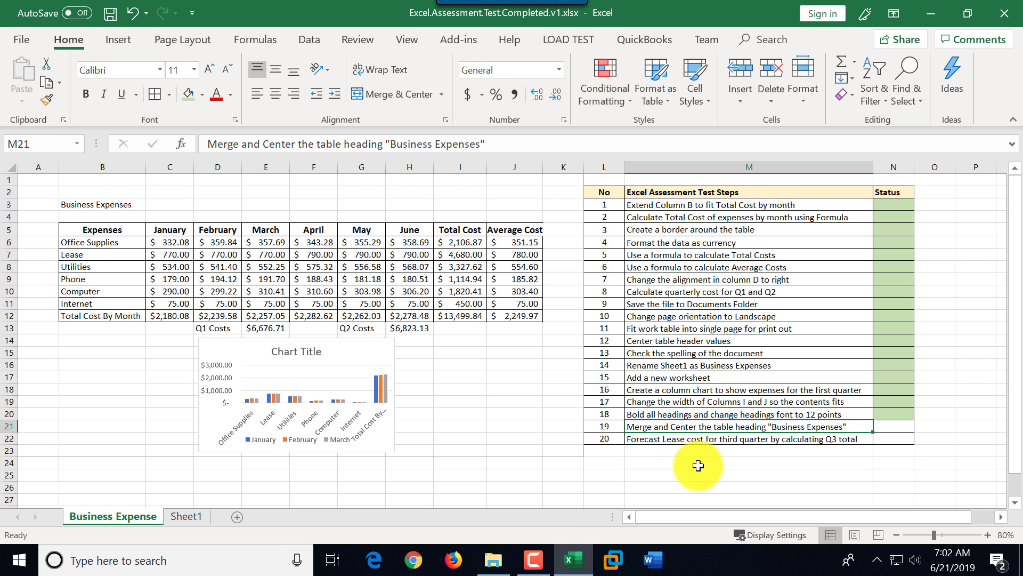
click(97, 205)
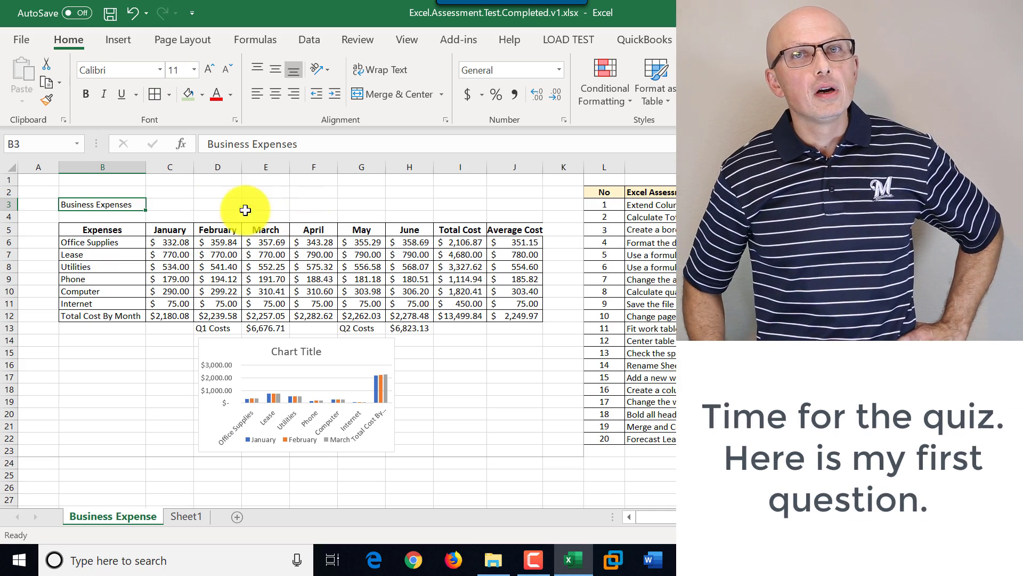
drag(134, 205, 505, 206)
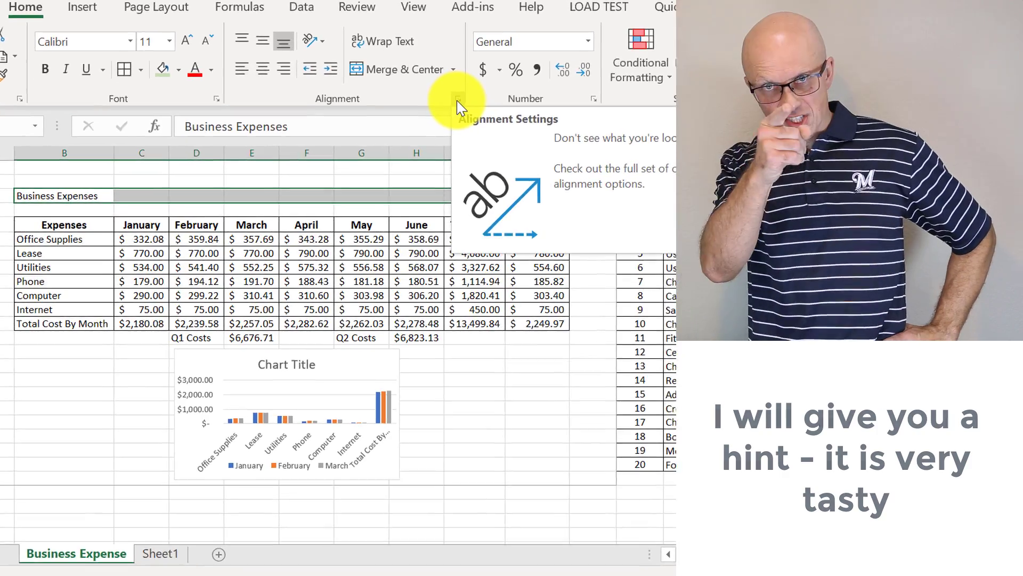
click(451, 110)
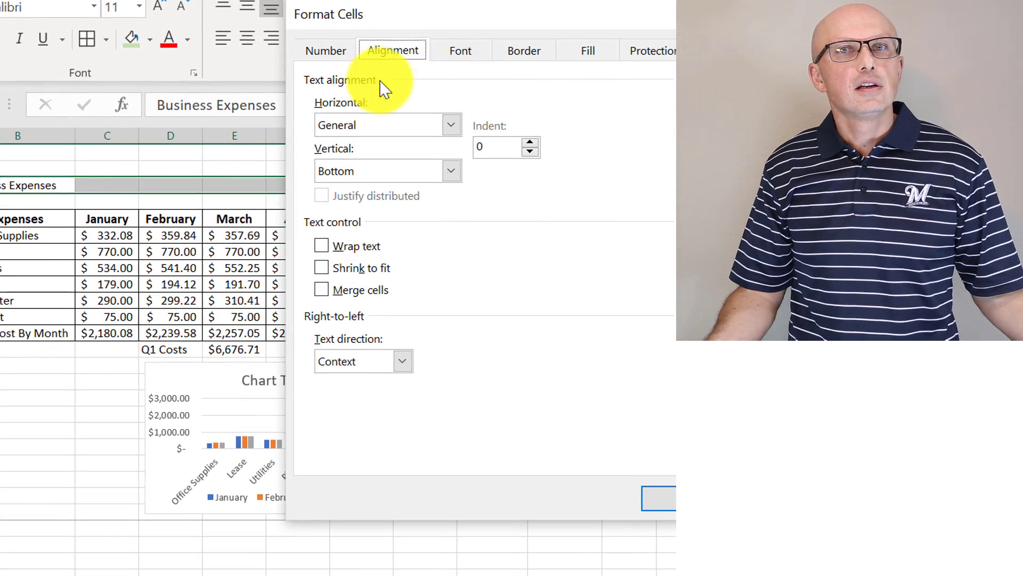
click(321, 289)
click(659, 499)
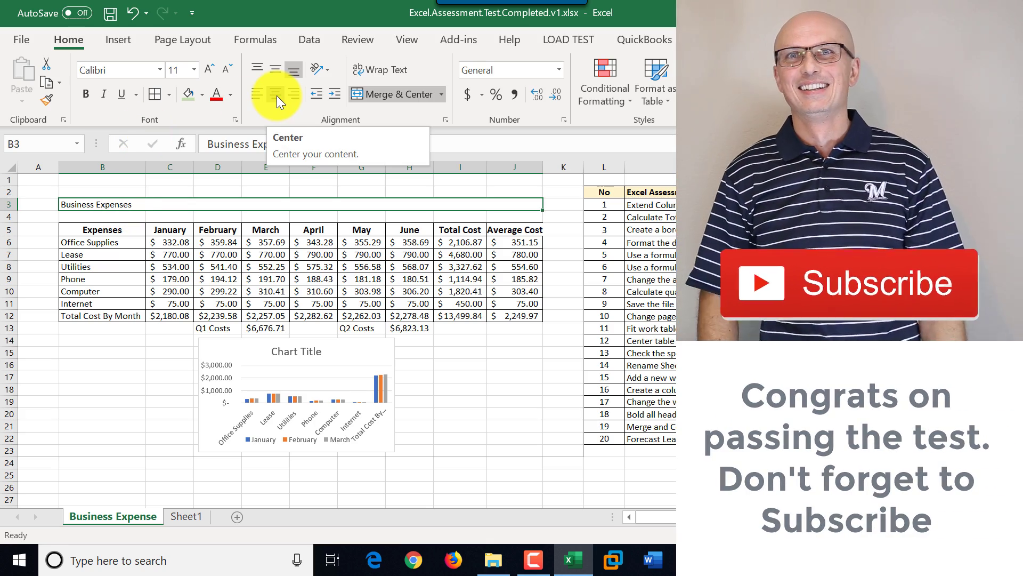
click(277, 95)
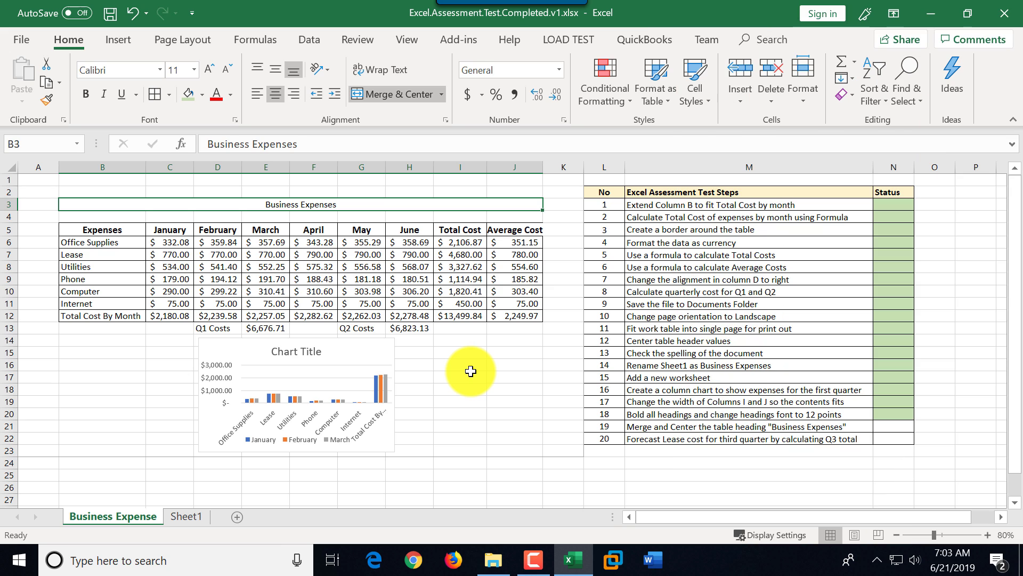
click(894, 424)
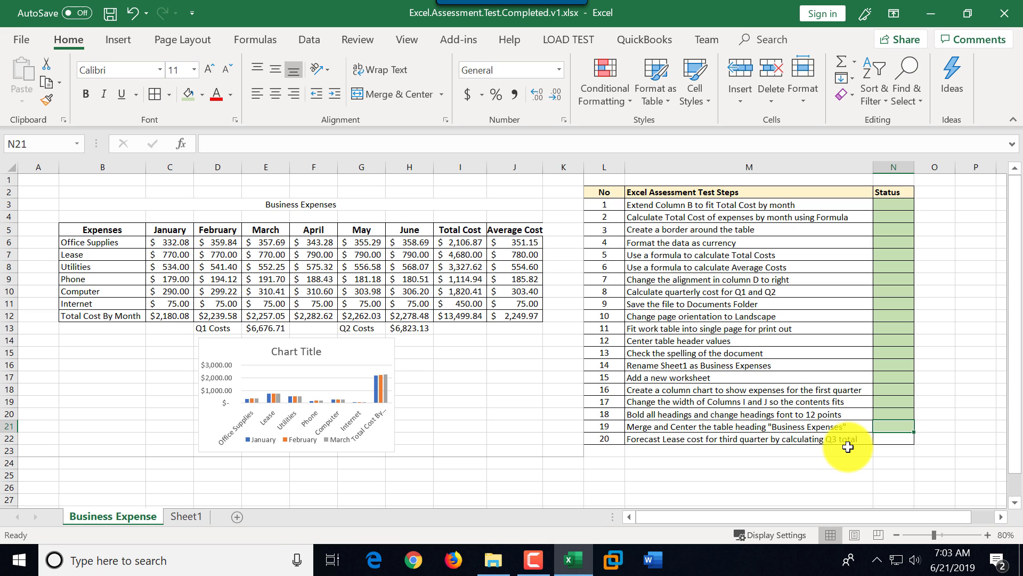
- Examine the first- and second-quarter lease costs in row 7 alongside the monthly Internet costs for the task 20 forecast
click(80, 255)
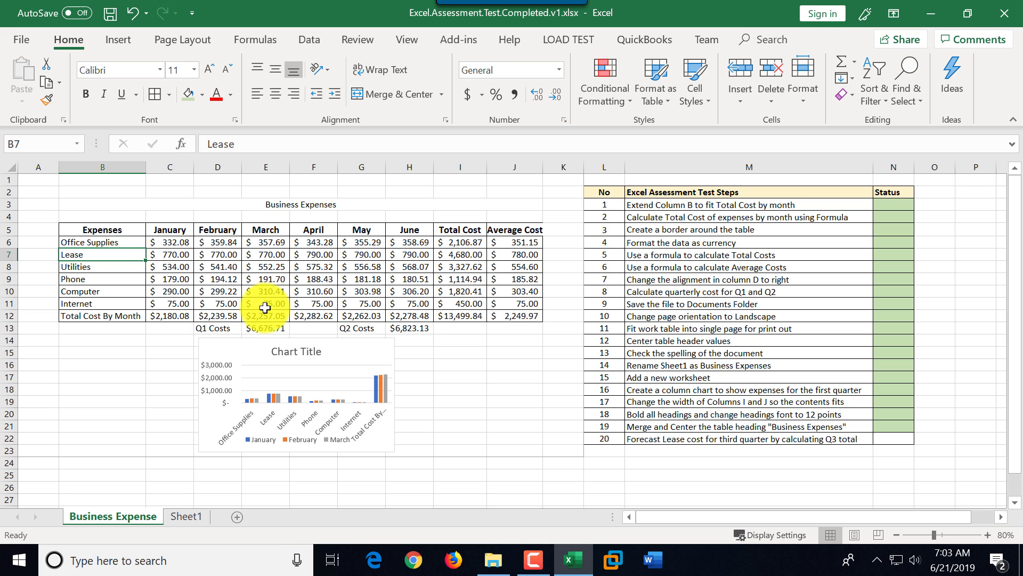
drag(178, 302, 411, 303)
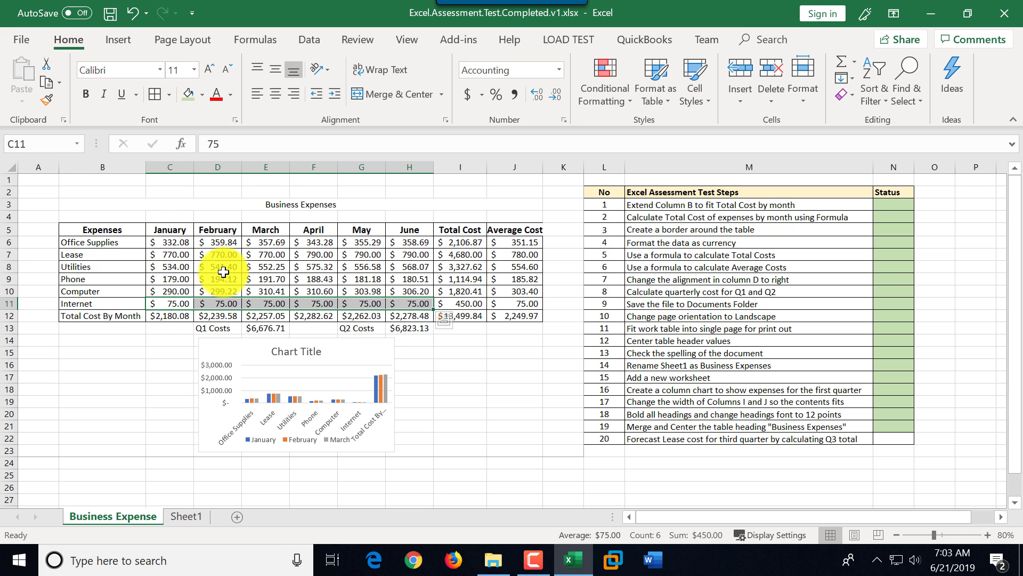
drag(166, 257, 269, 257)
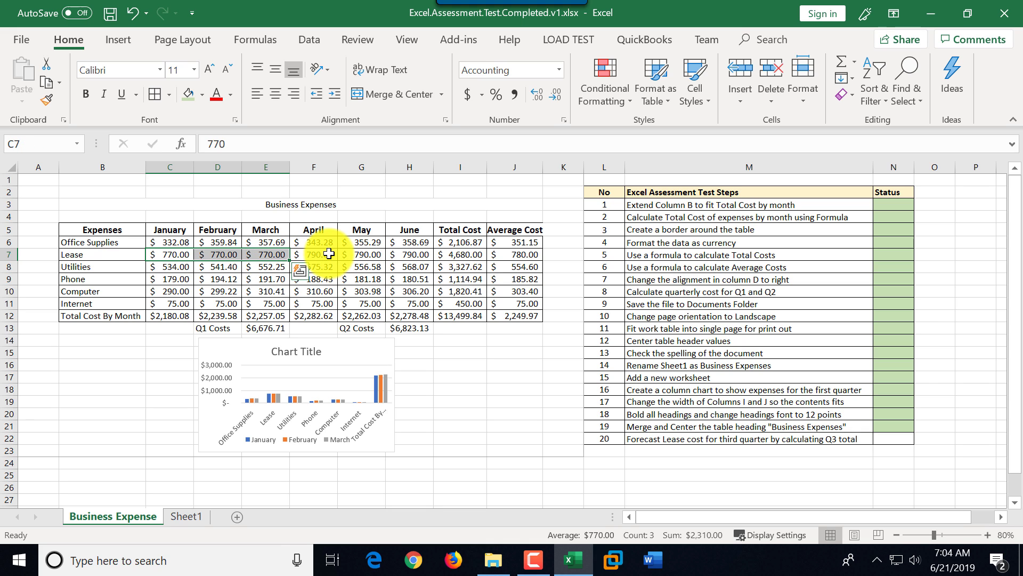
click(665, 439)
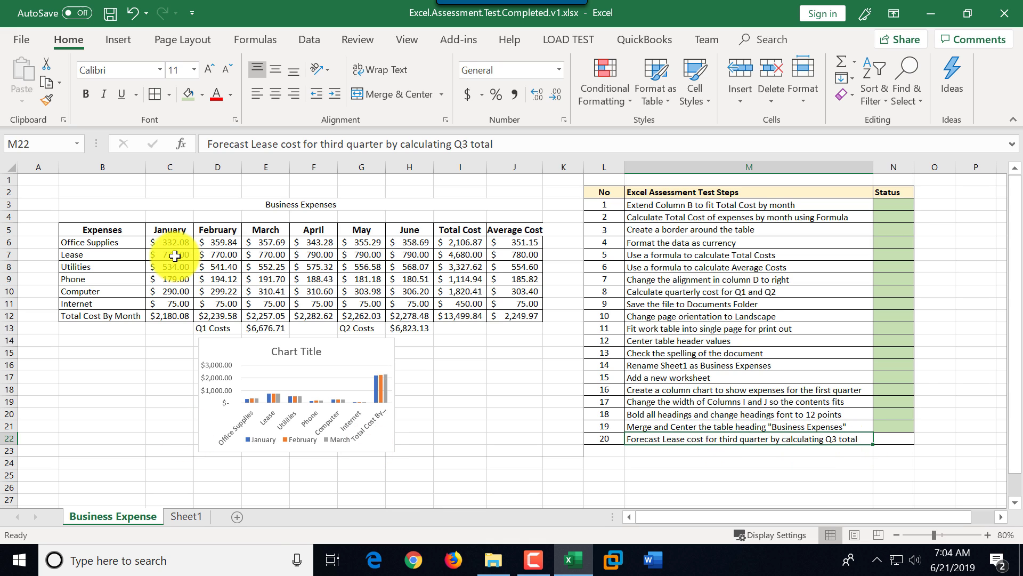
drag(174, 255, 414, 259)
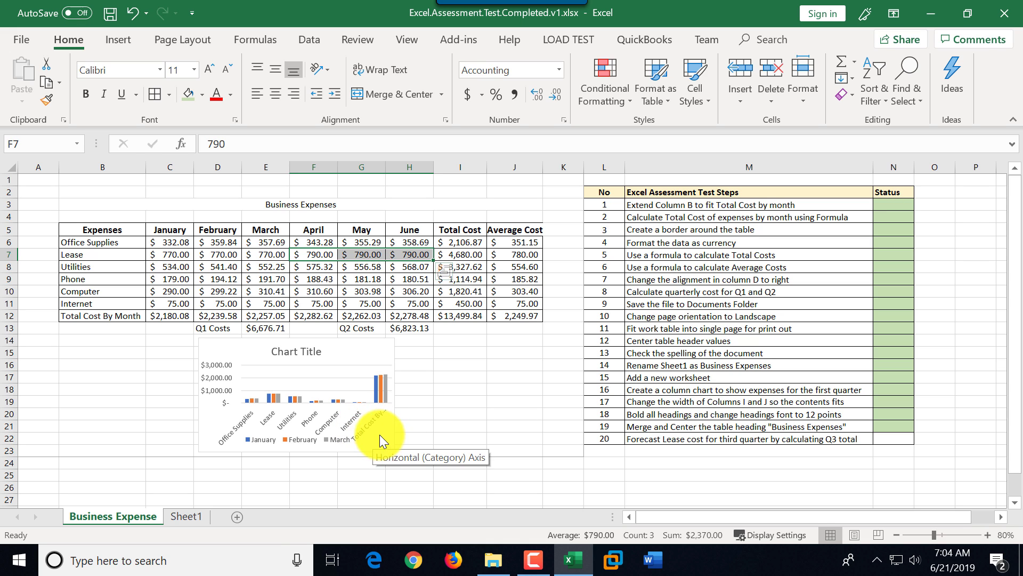
- Move the chart right to start at about F14, and enter the label "Lease Cost Forecast for Q3" in B15
click(382, 382)
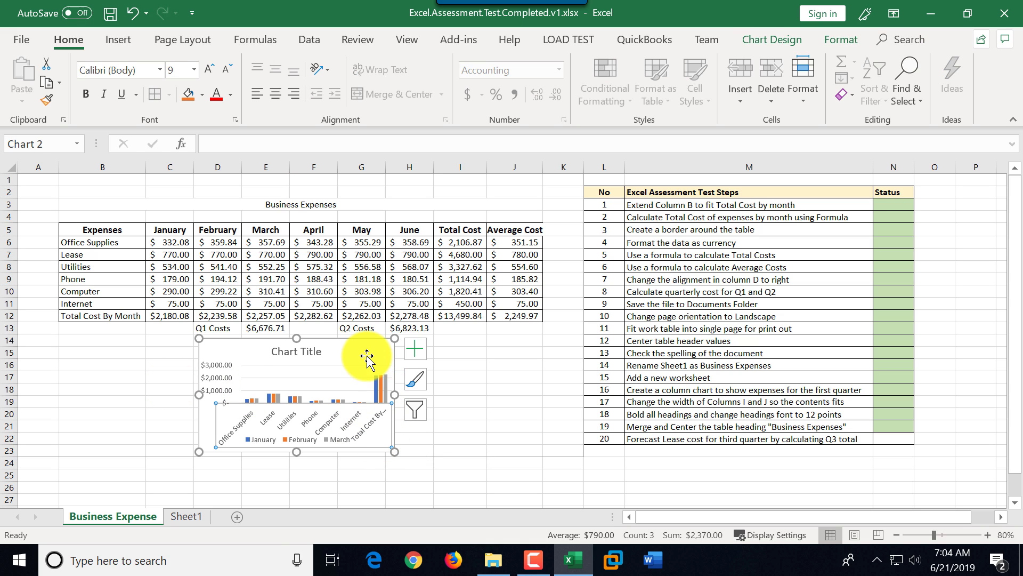
drag(372, 353, 470, 355)
click(114, 352)
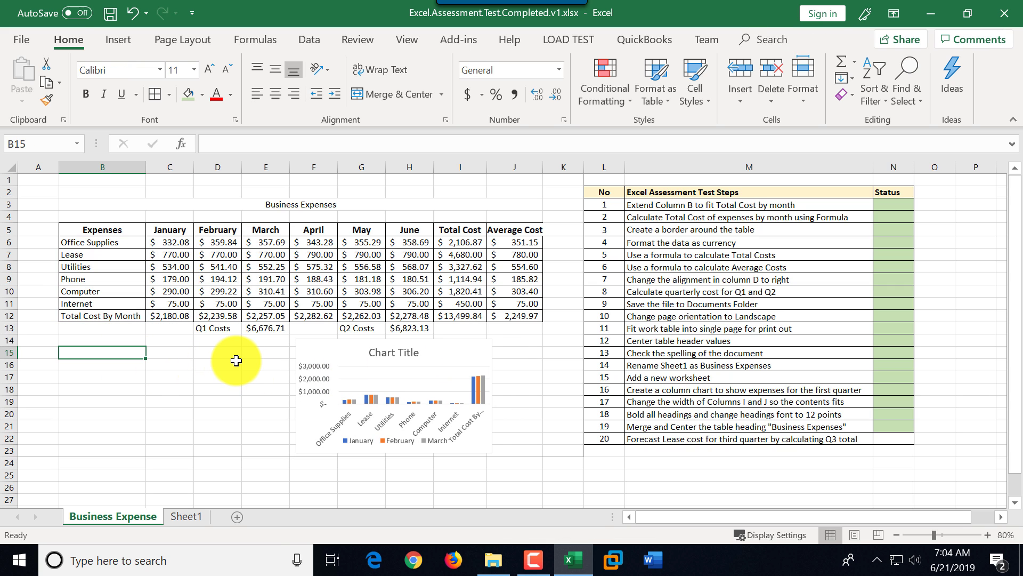
text(Lease Cost Forecast for Q3)
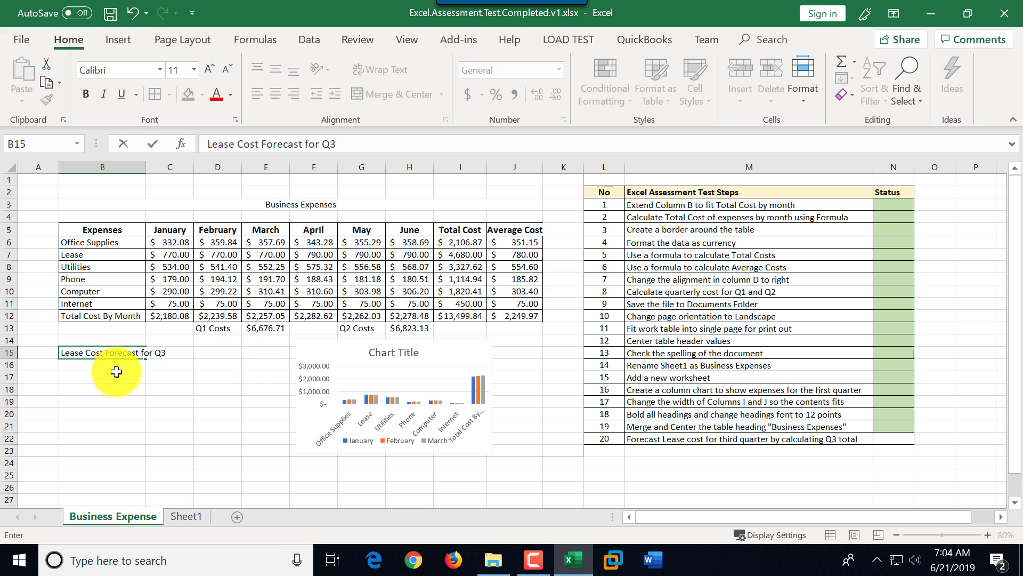
- Calculate the Q3 lease forecast in D15 with =(F7+20)*3, and fill task 20's Status cell N22 green
click(213, 353)
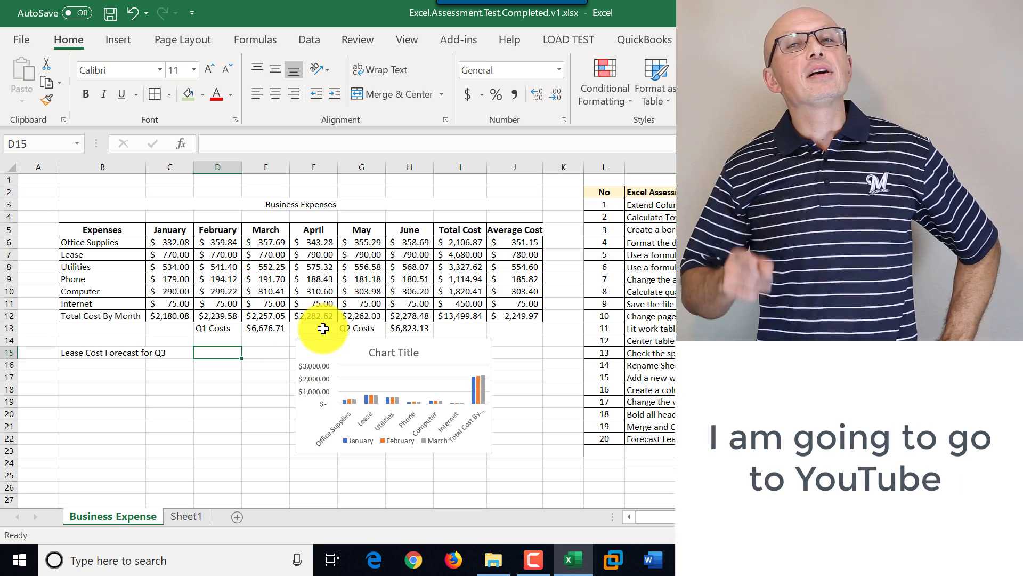
text(=)
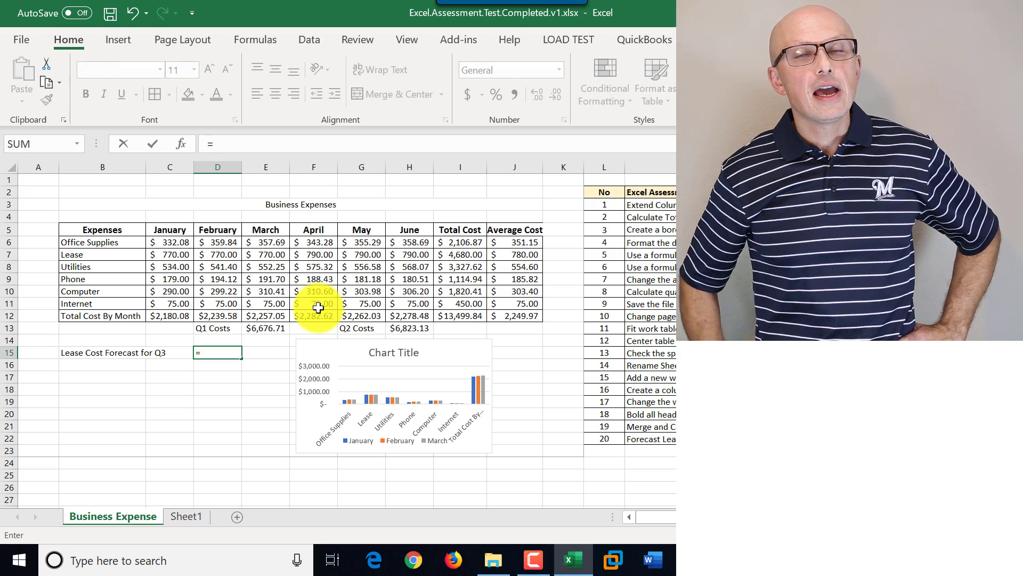
click(319, 257)
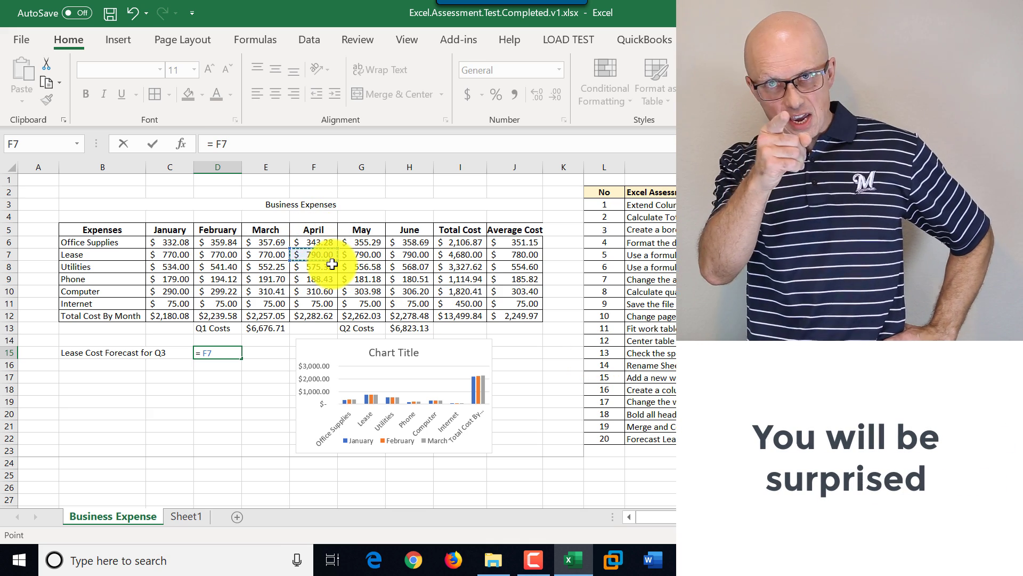
text(+20)
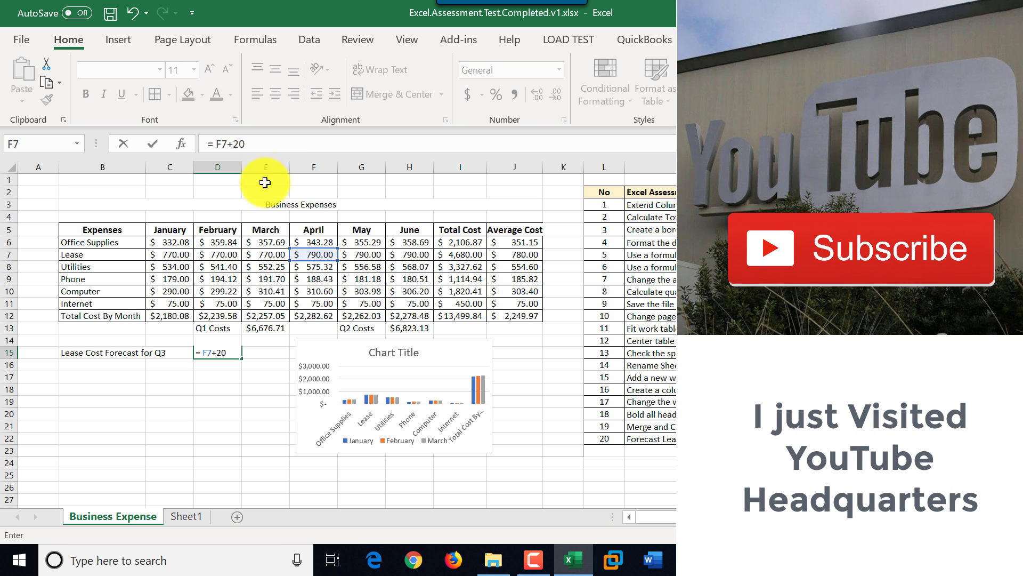
click(213, 142)
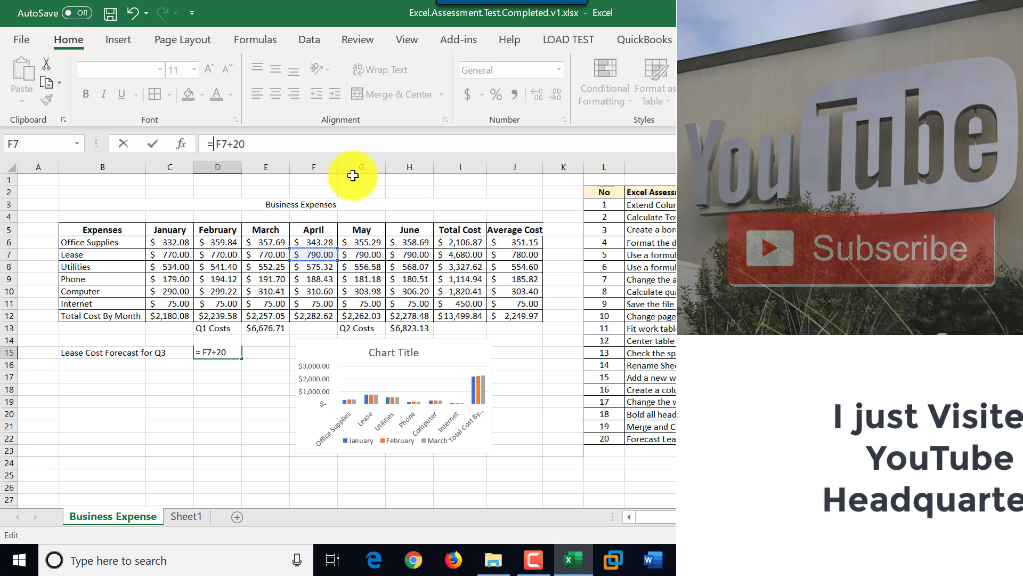
text(()
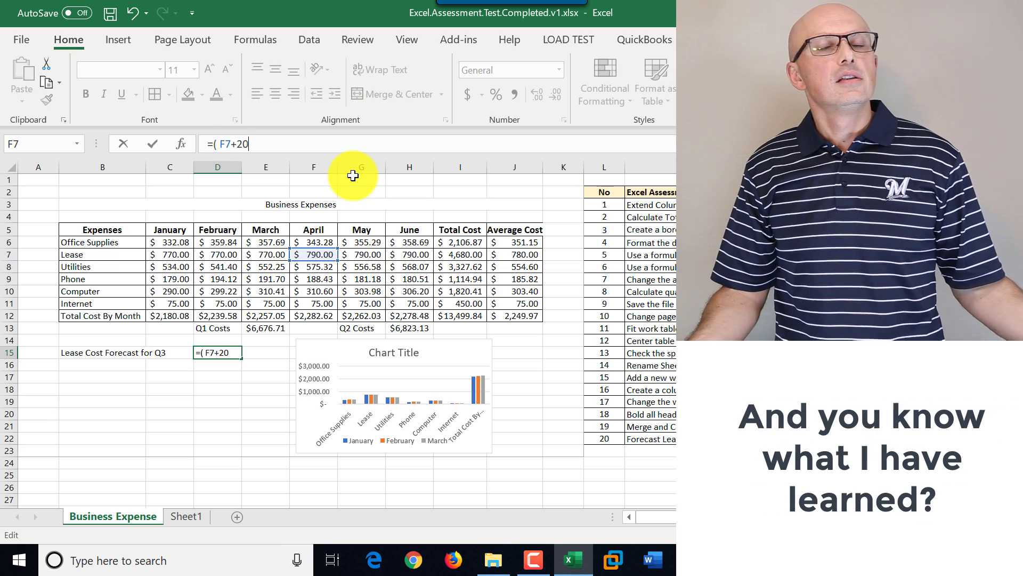
text()*3)
key(Return)
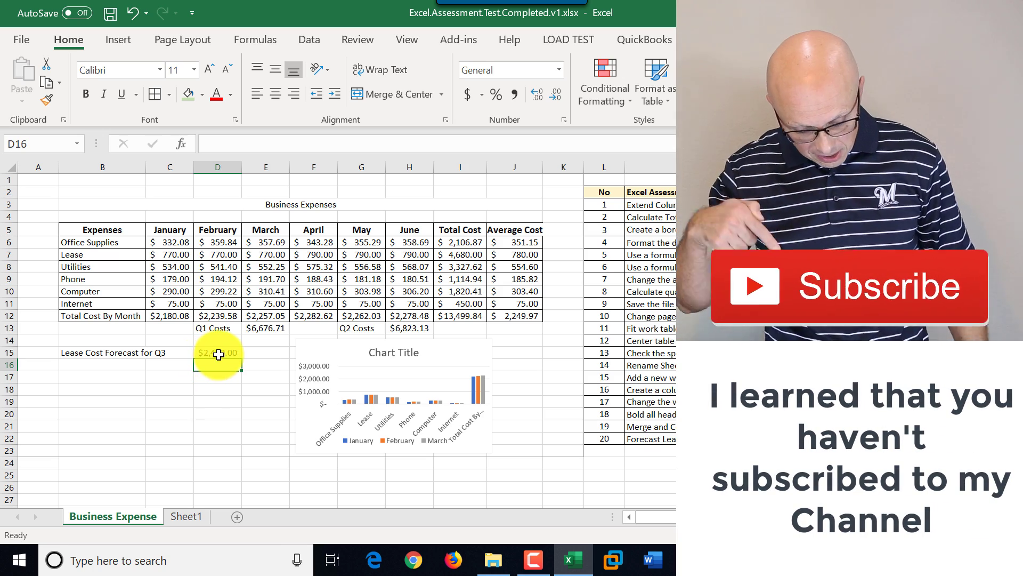
click(216, 354)
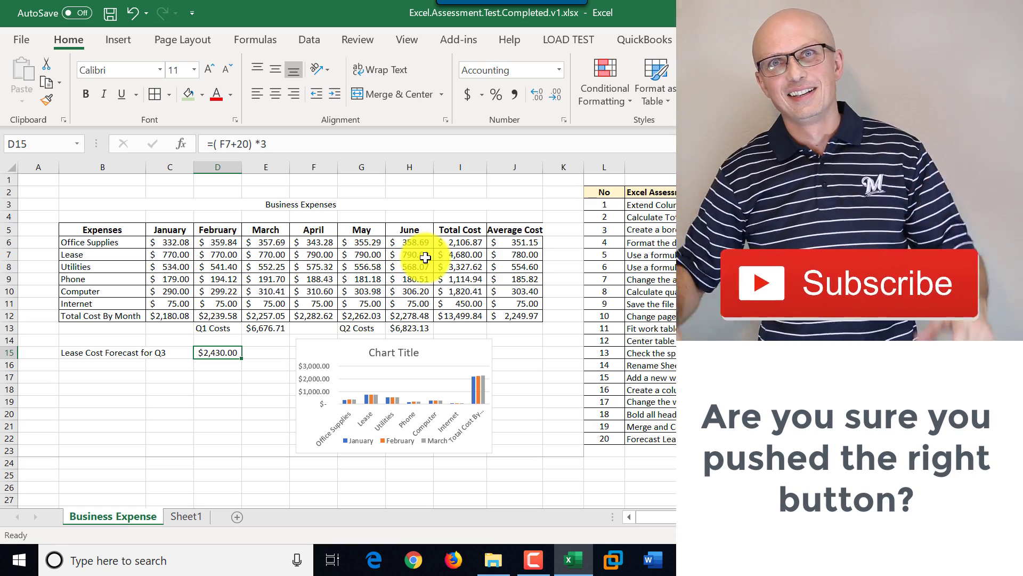
click(900, 439)
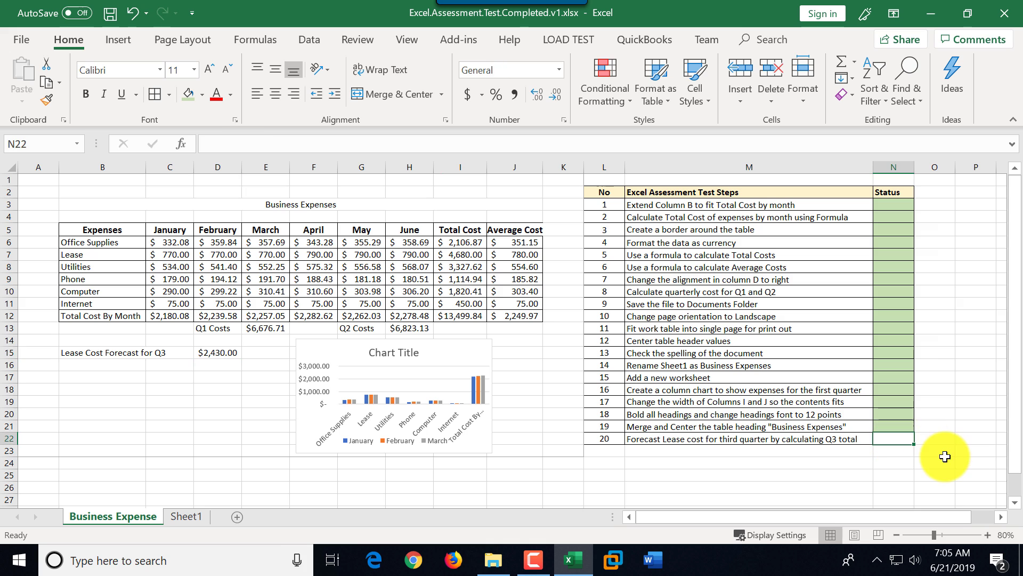
click(190, 96)
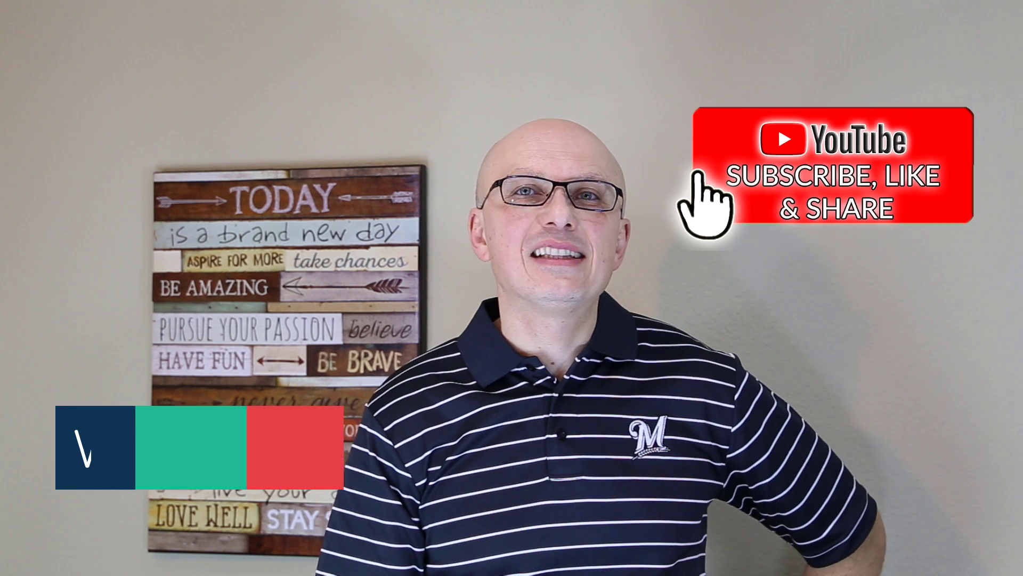